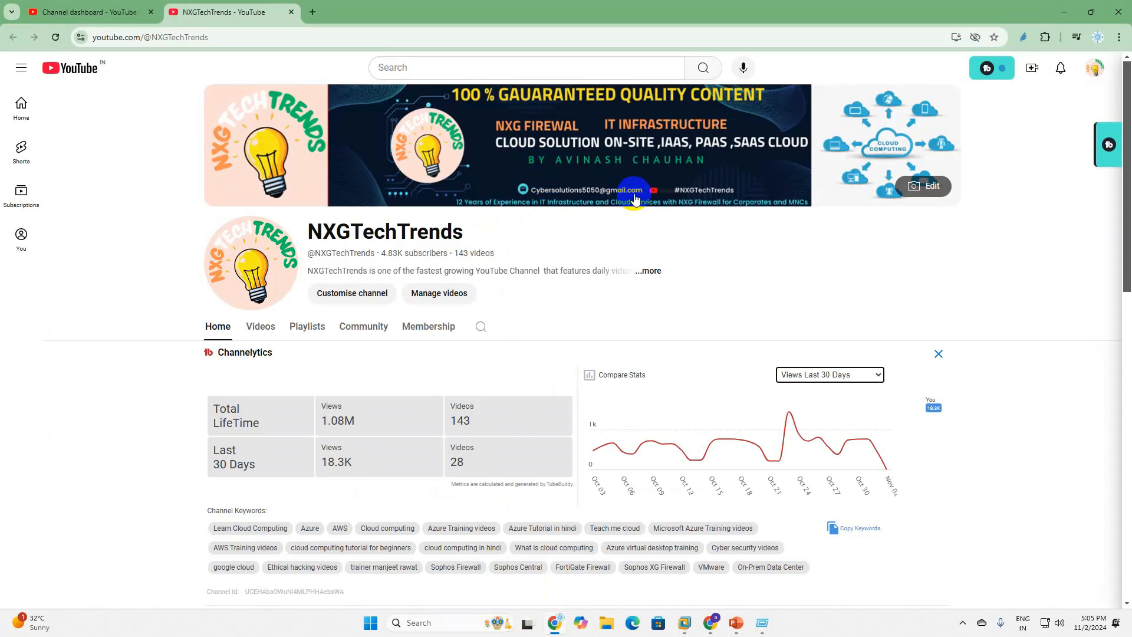
Minimize the YouTube Chrome window so the Sophos Central Policies list shows.
click(1064, 11)
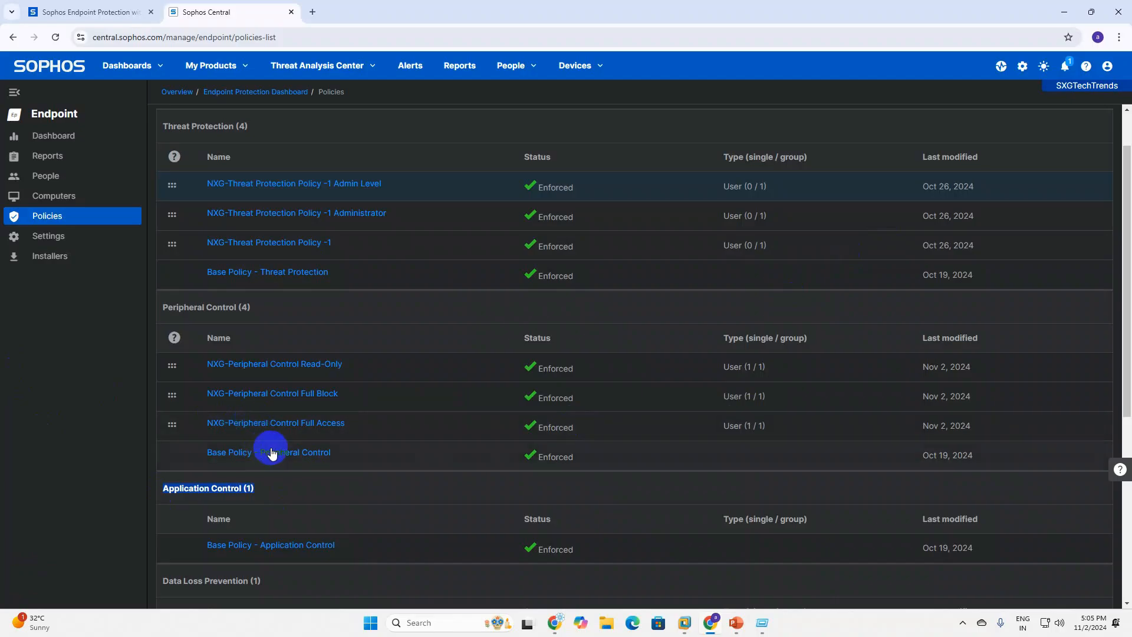
scroll(265, 448, down, 2)
click(270, 395)
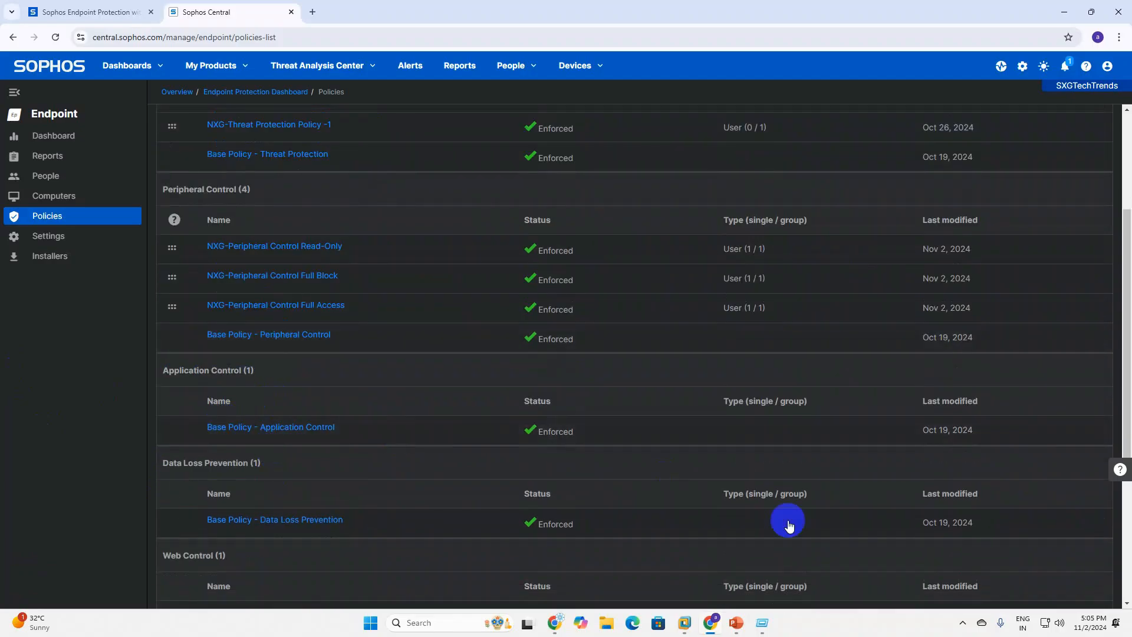
mouse_move(741, 631)
click(802, 563)
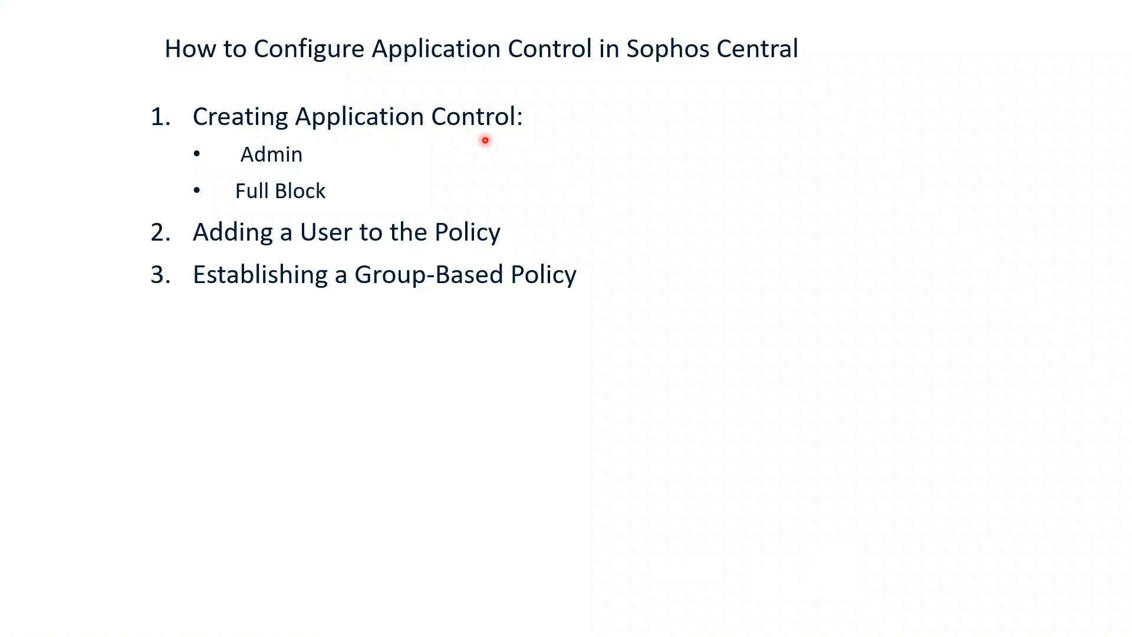
key(super+d)
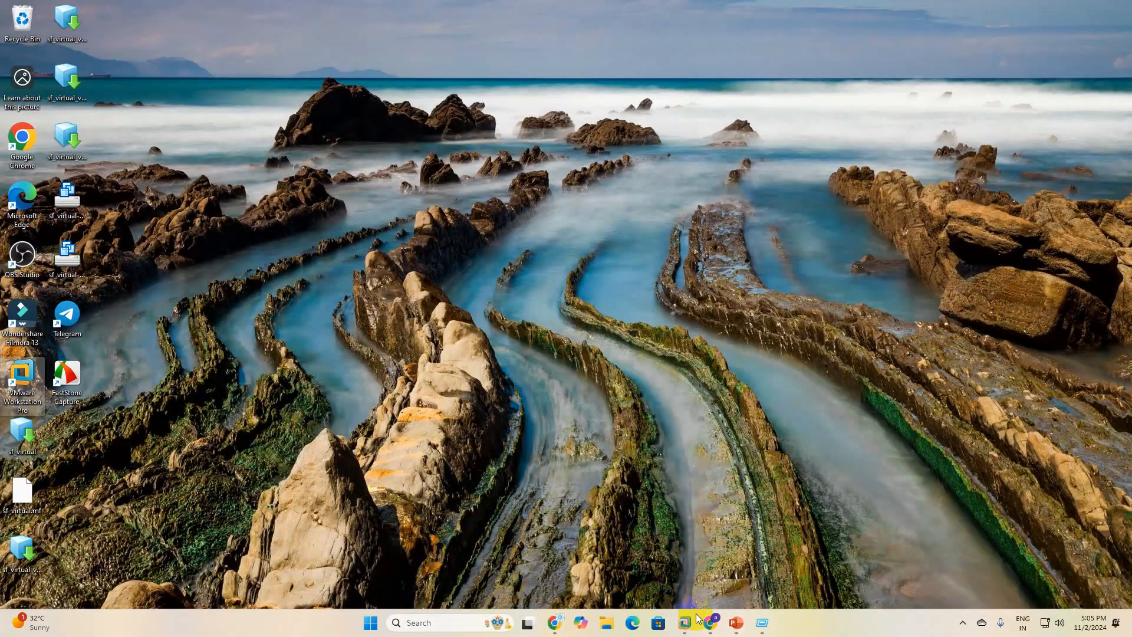
click(712, 630)
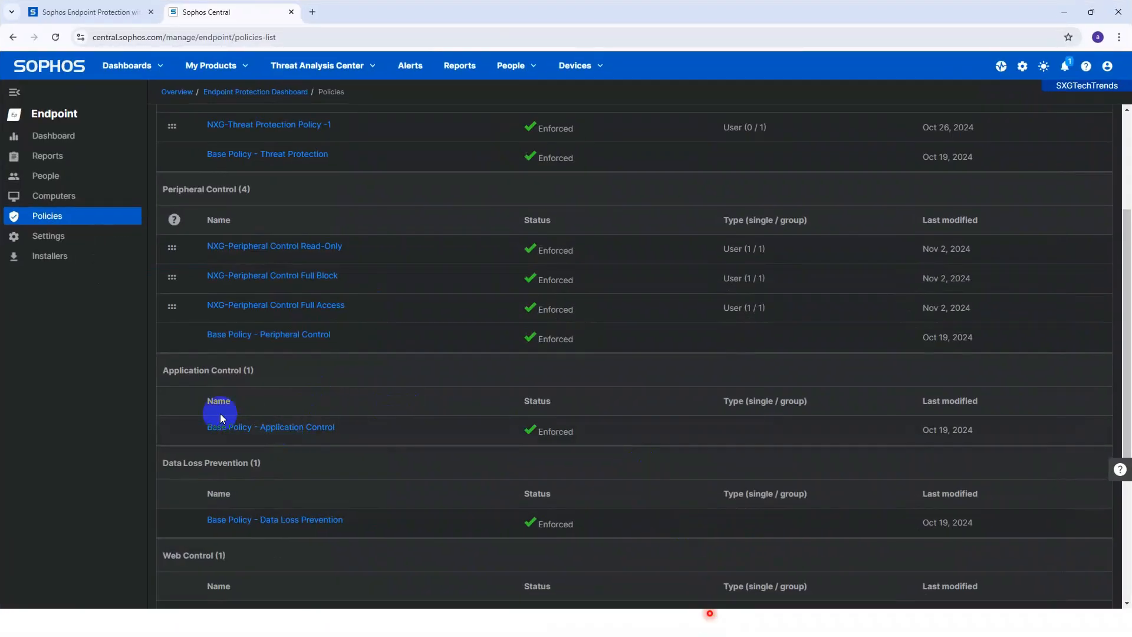
scroll(242, 425, down, 4)
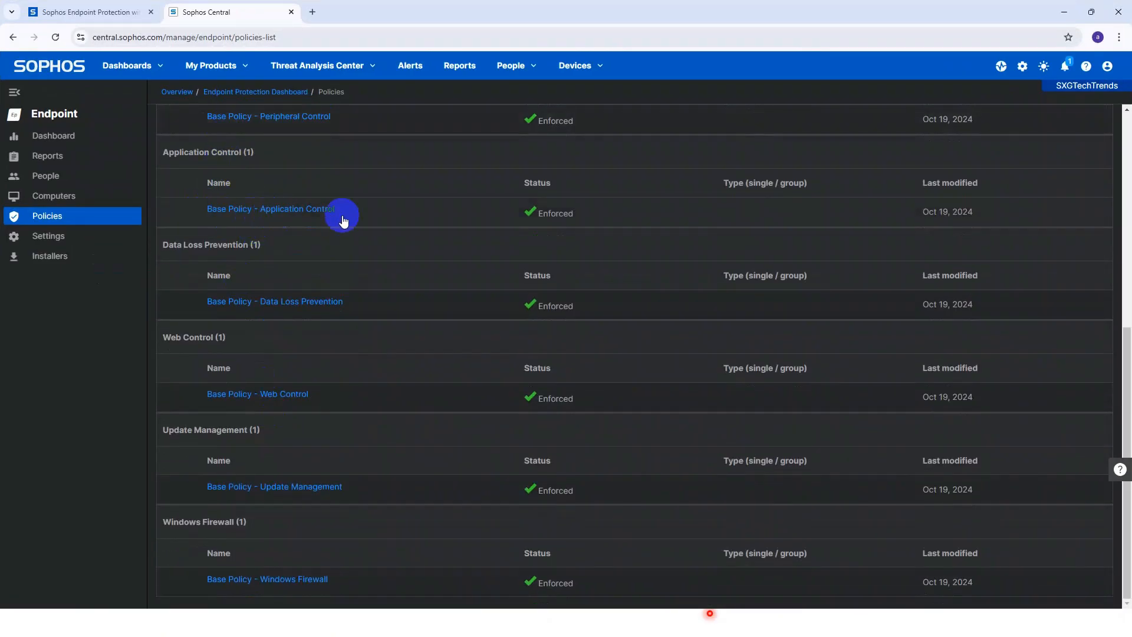
scroll(731, 209, up, 3)
scroll(825, 195, up, 4)
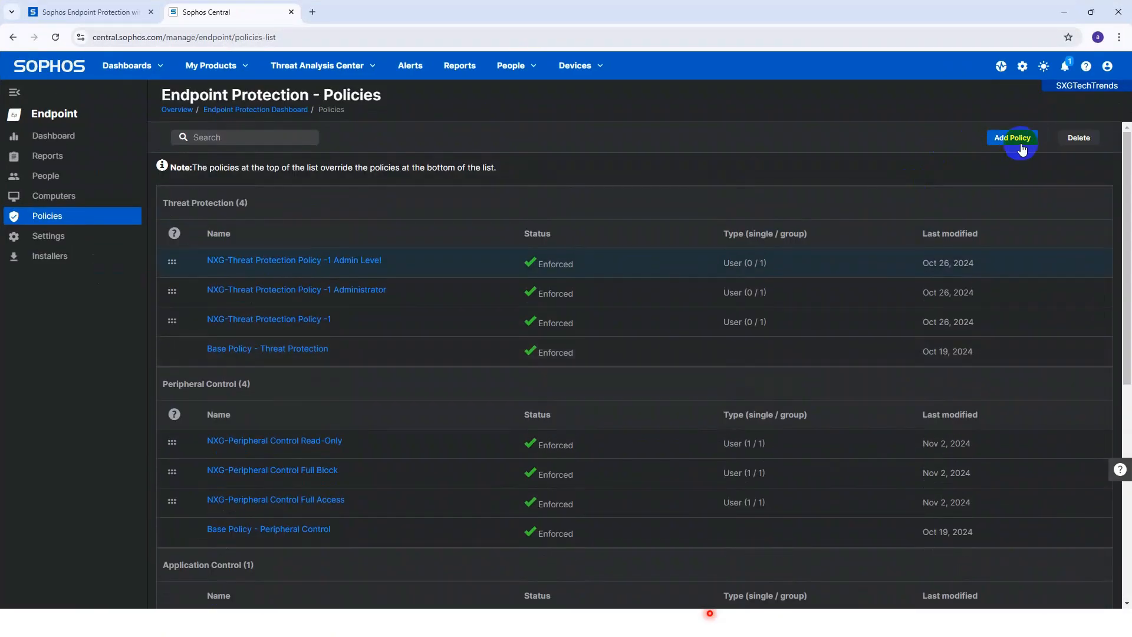
Start a new user-type Application Control policy.
click(1013, 139)
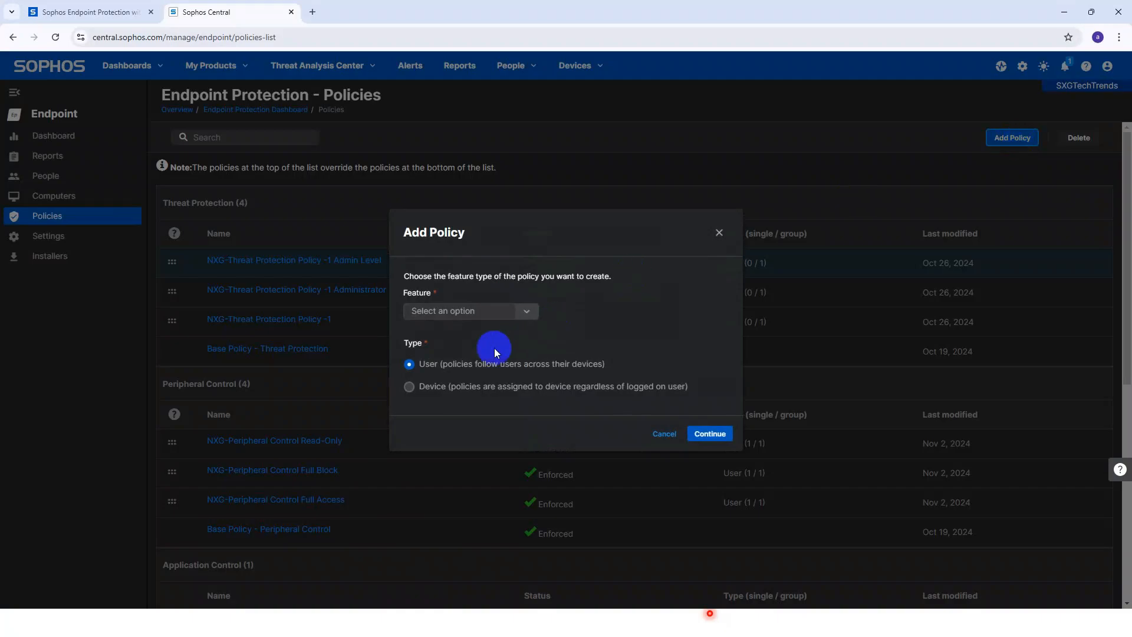
click(535, 317)
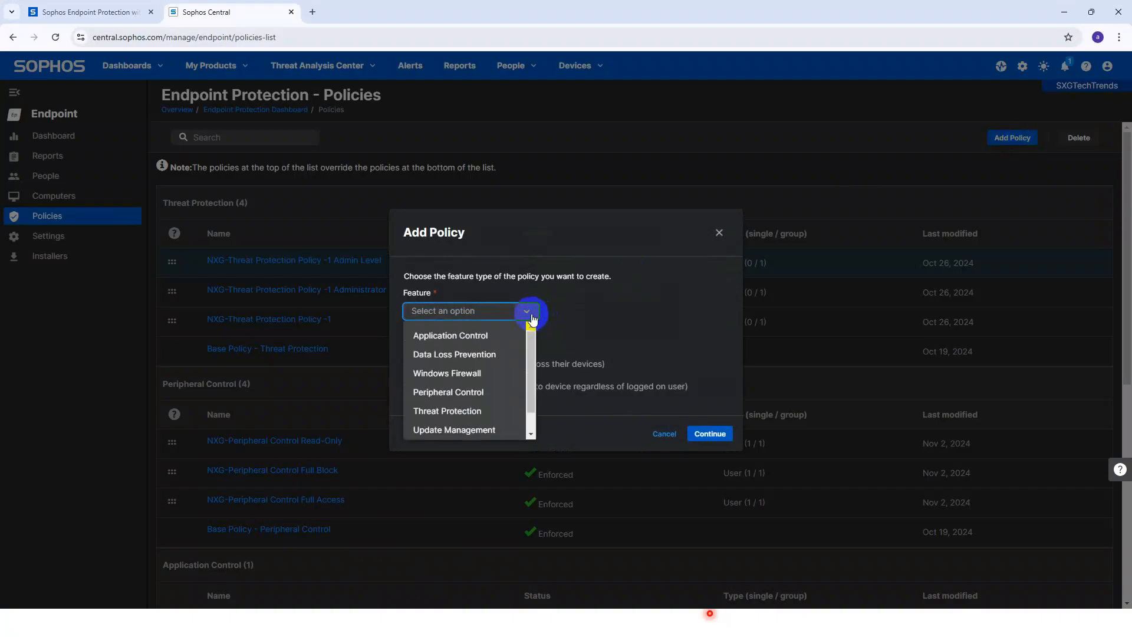
click(470, 336)
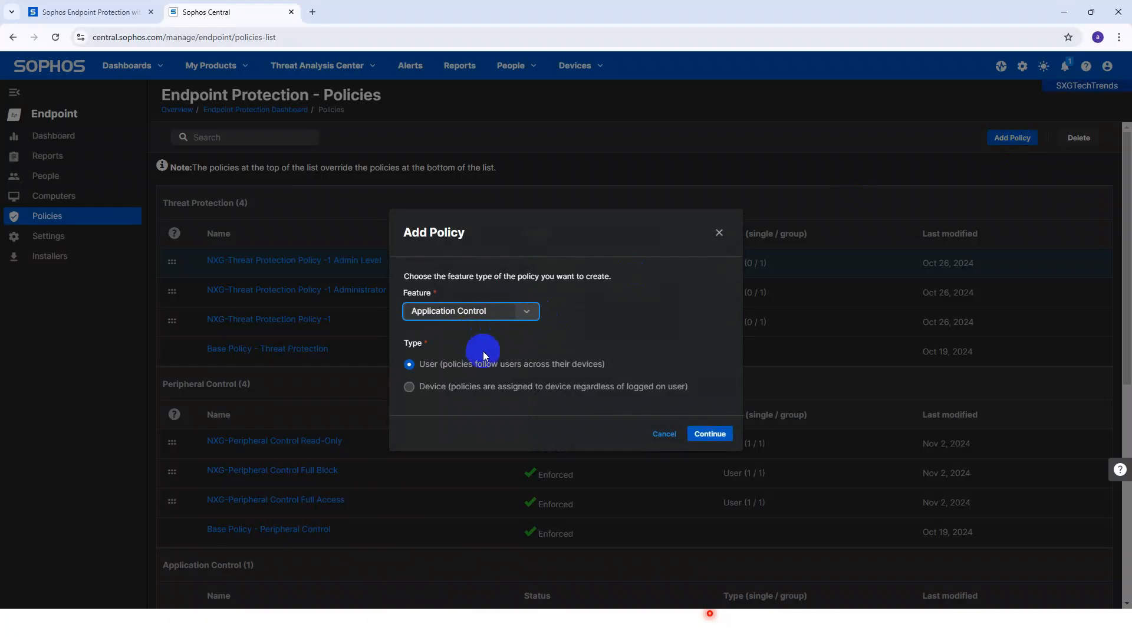
click(702, 442)
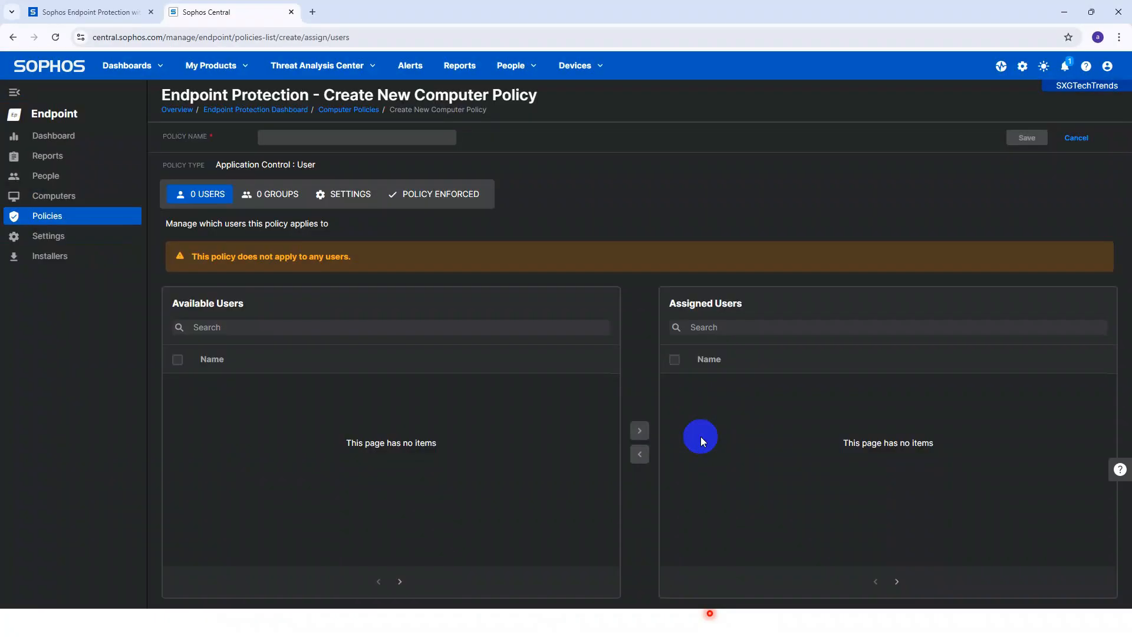
Name the policy 'NXG-Full Access Policy' and save it.
click(278, 137)
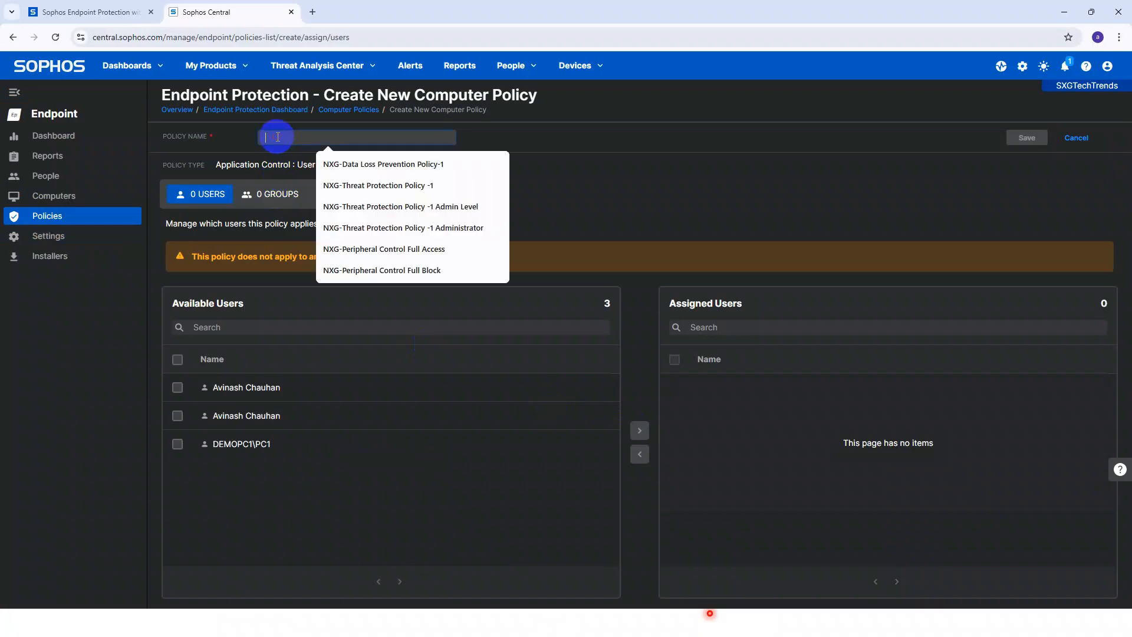
key(Caps_Lock)
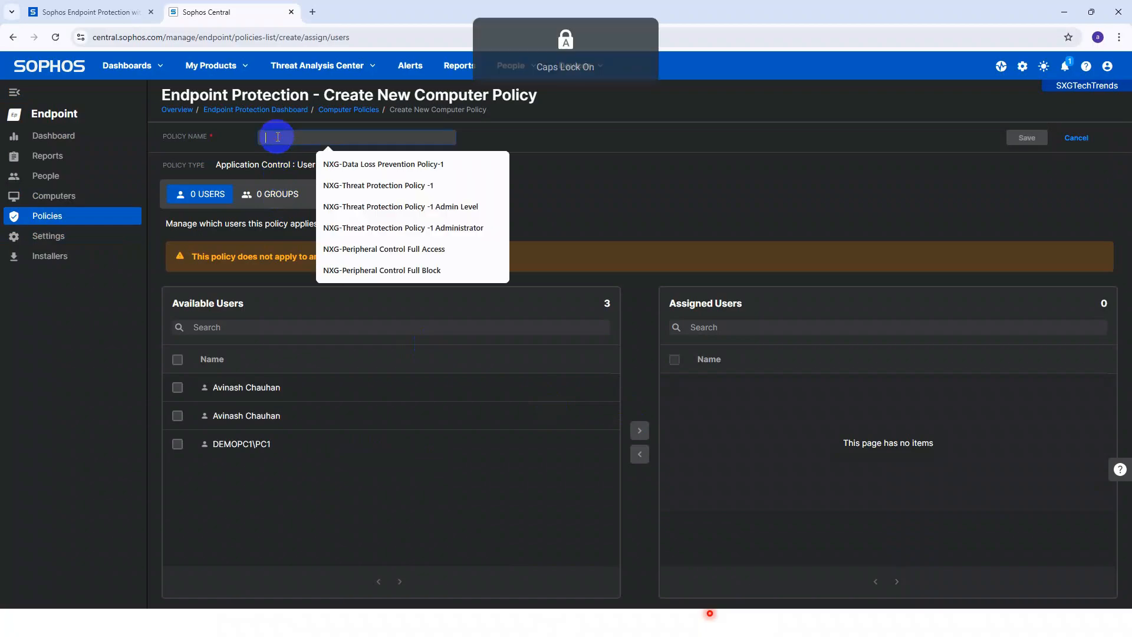
text(NXG)
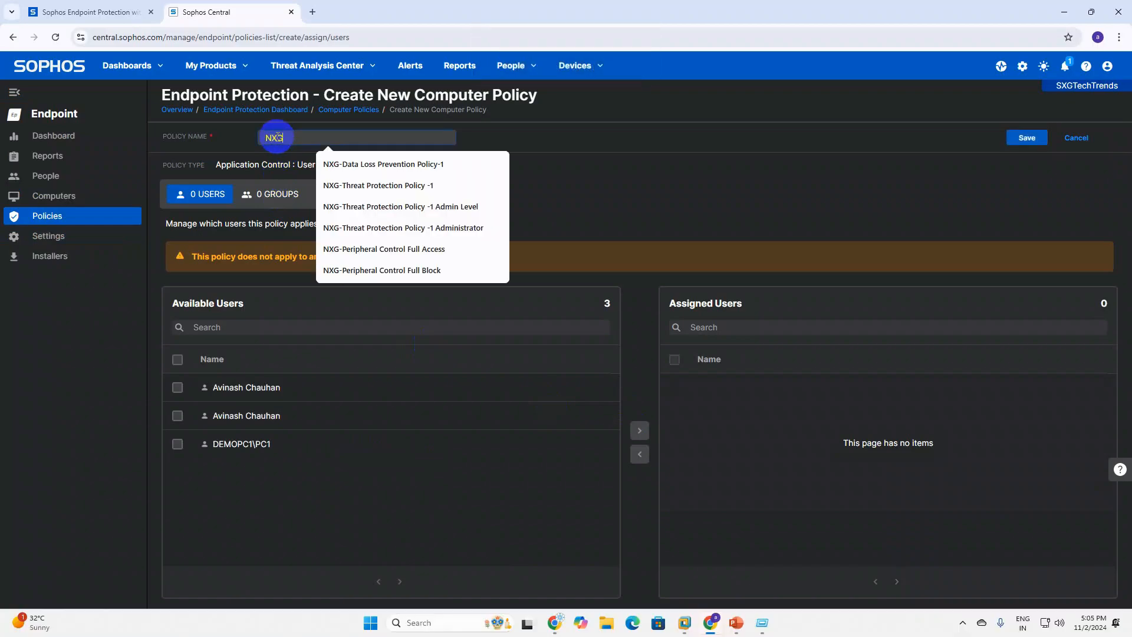
text(-F)
key(Caps_Lock)
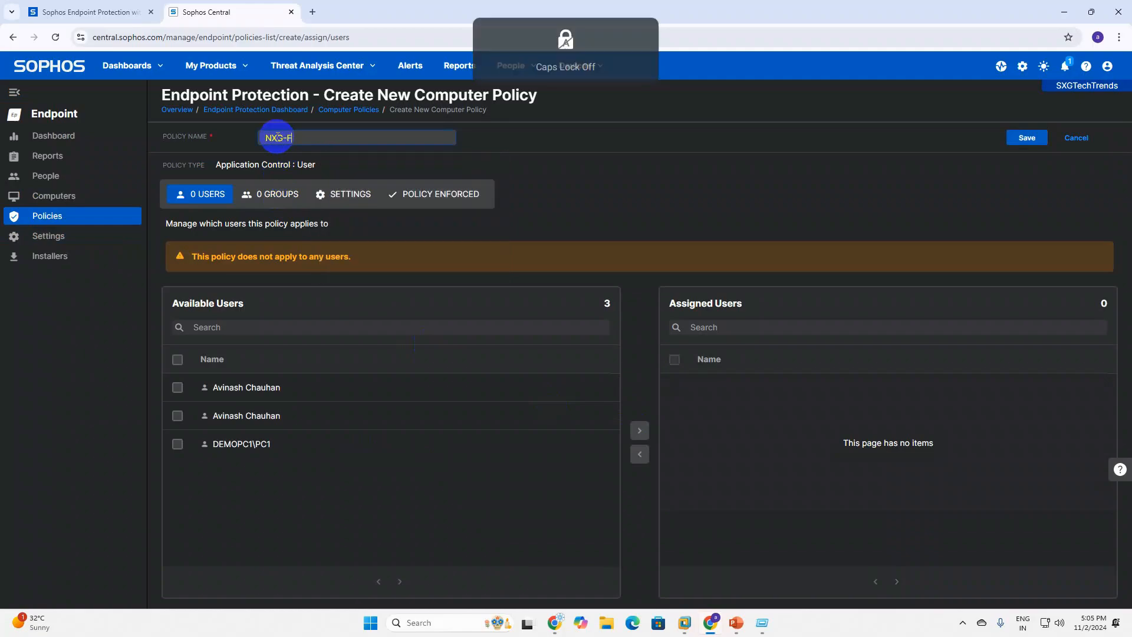
text(ull acc)
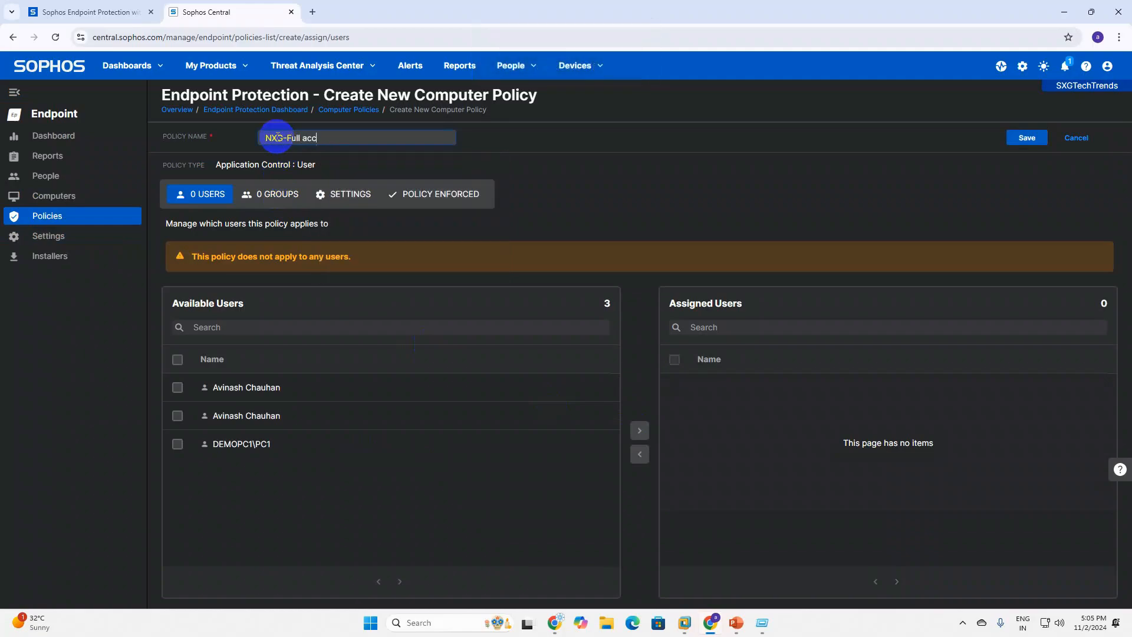
key(BackSpace)
key(BackSpace)
key(BackSpace)
key(Caps_Lock)
text(Acce)
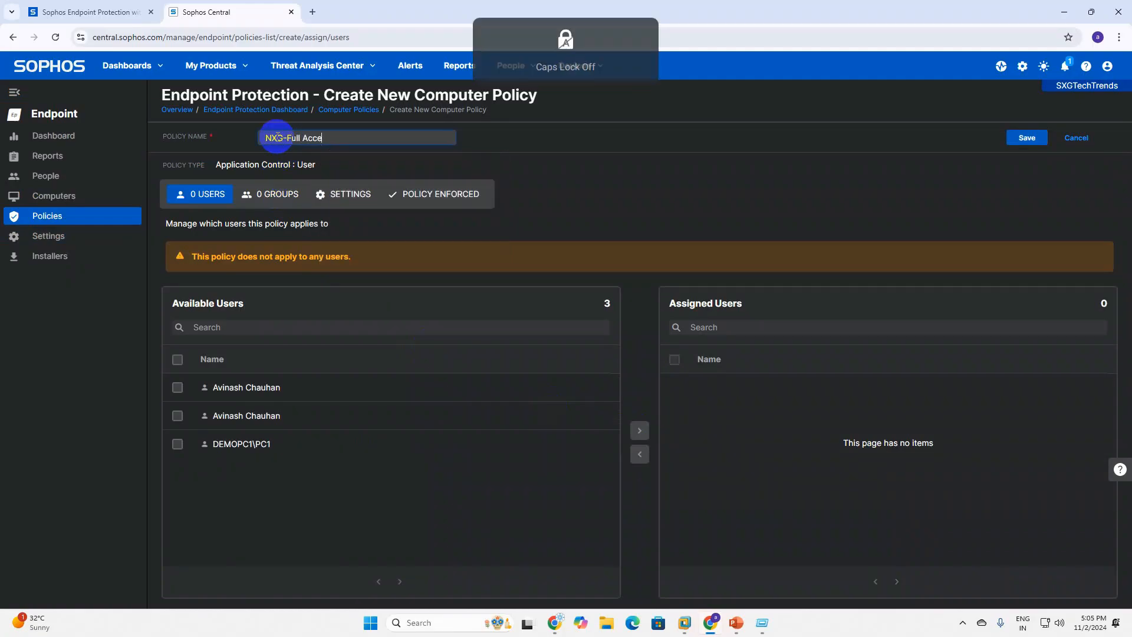
text(ss)
key(Caps_Lock)
text(Policy)
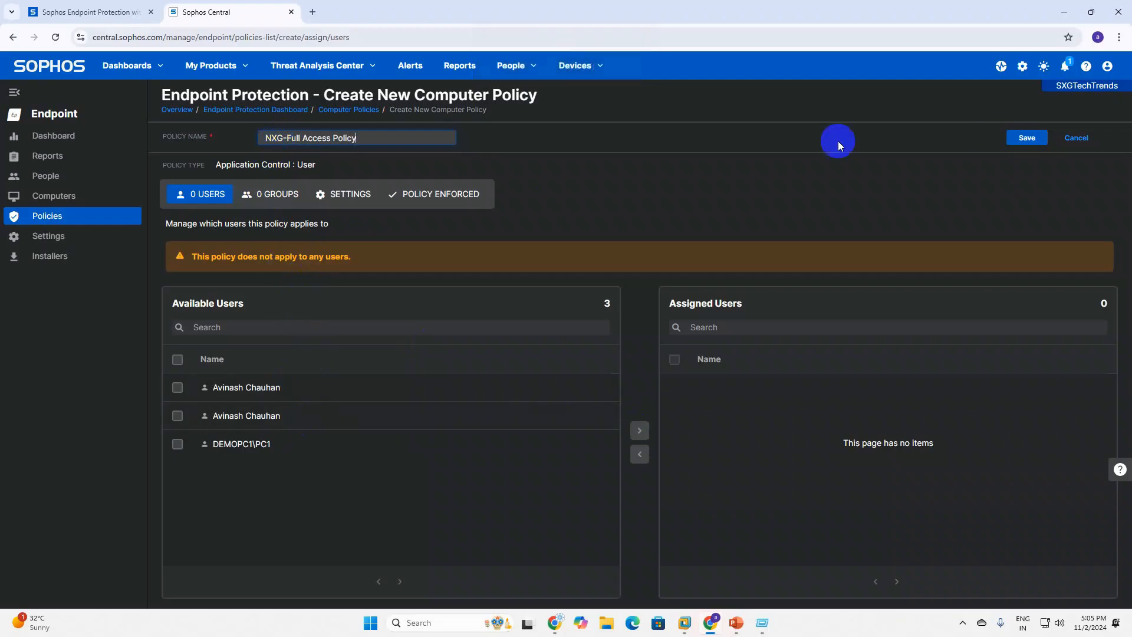
click(1028, 138)
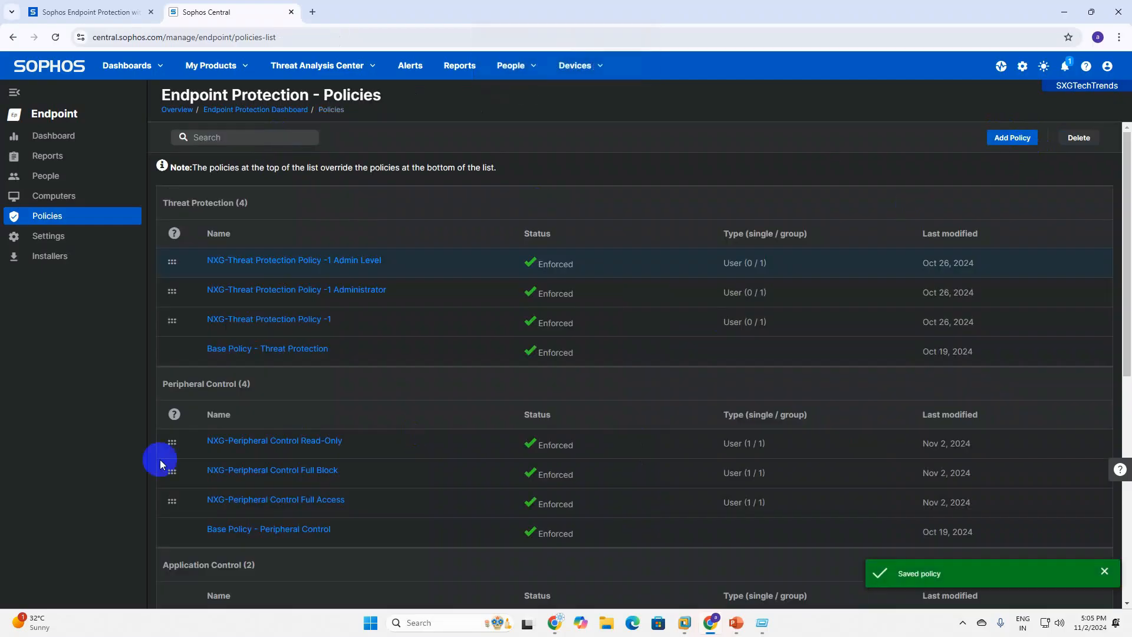
Start a second user-type Application Control policy.
scroll(637, 450, down, 3)
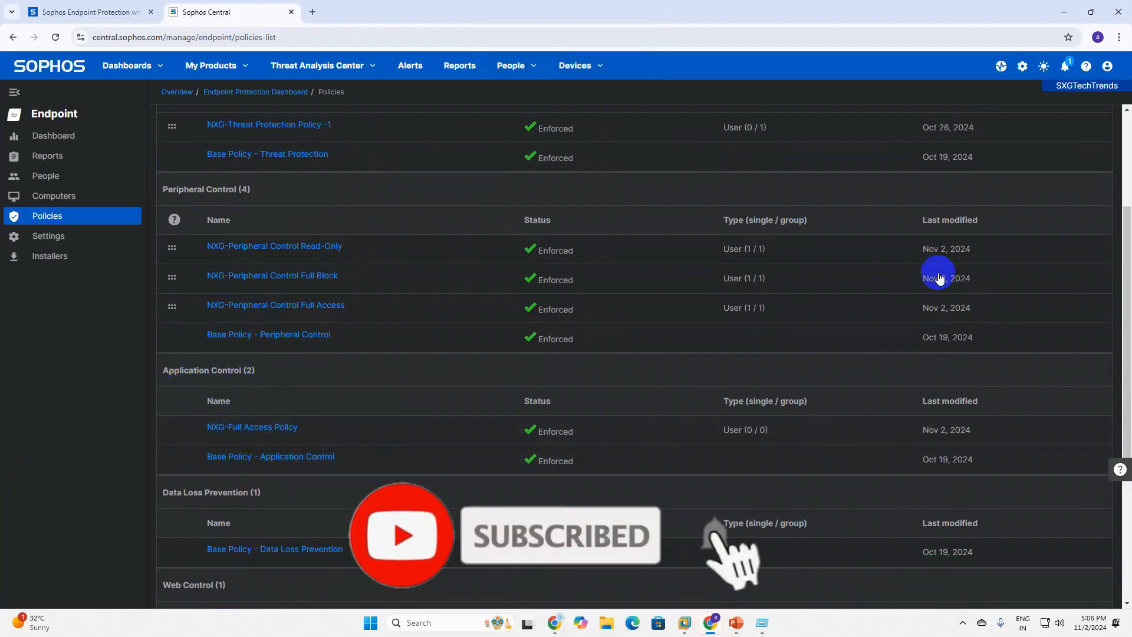
scroll(983, 219, up, 3)
click(1002, 138)
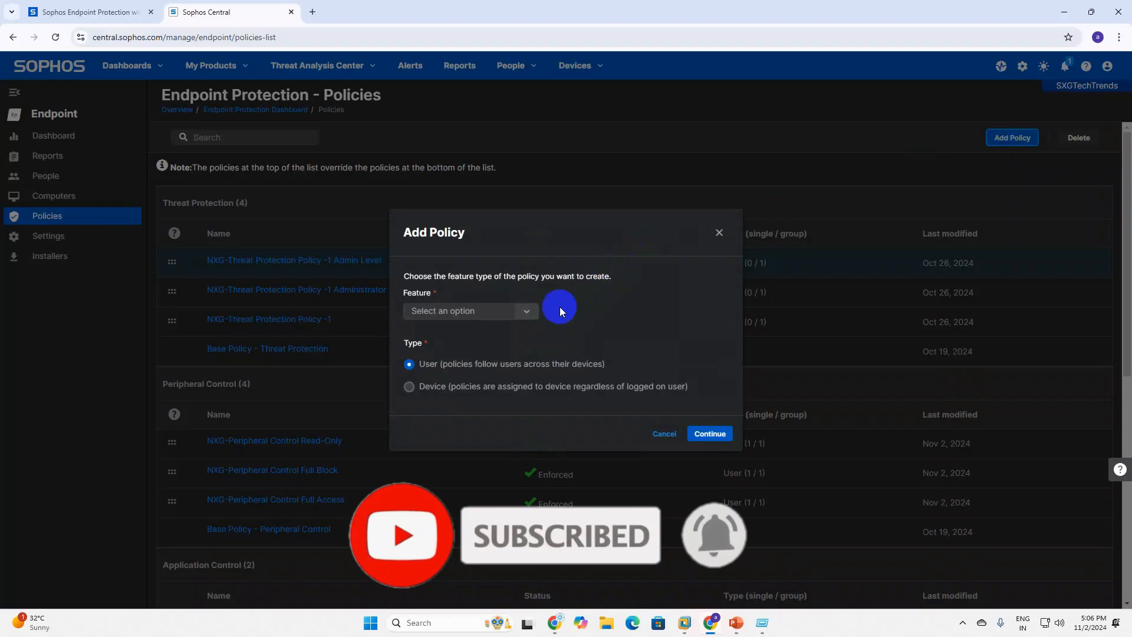
click(527, 311)
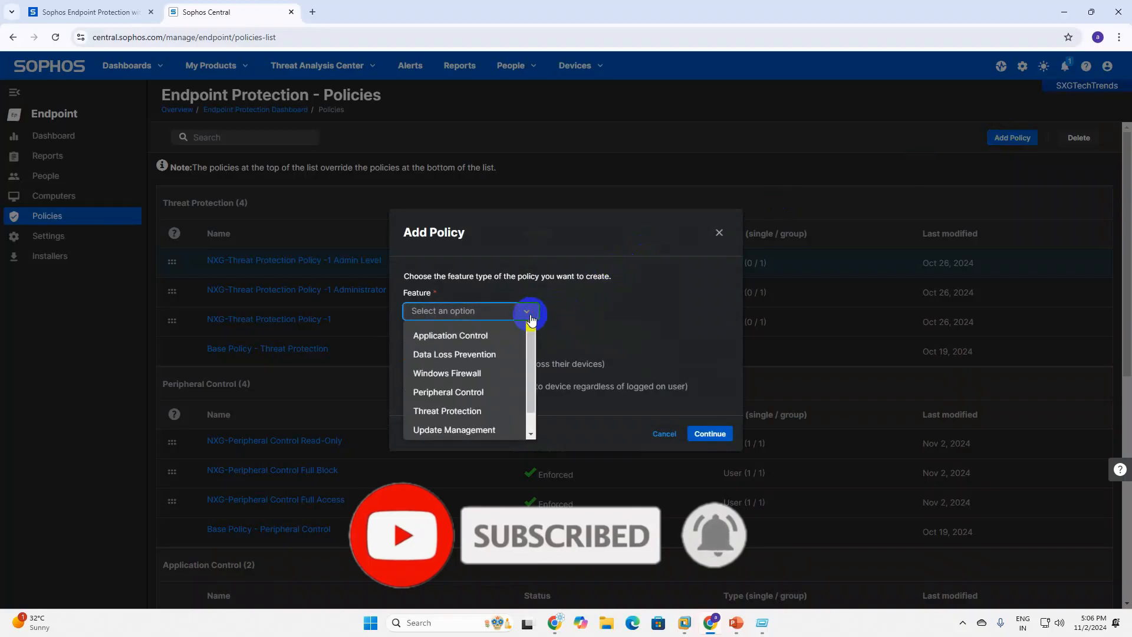
click(471, 337)
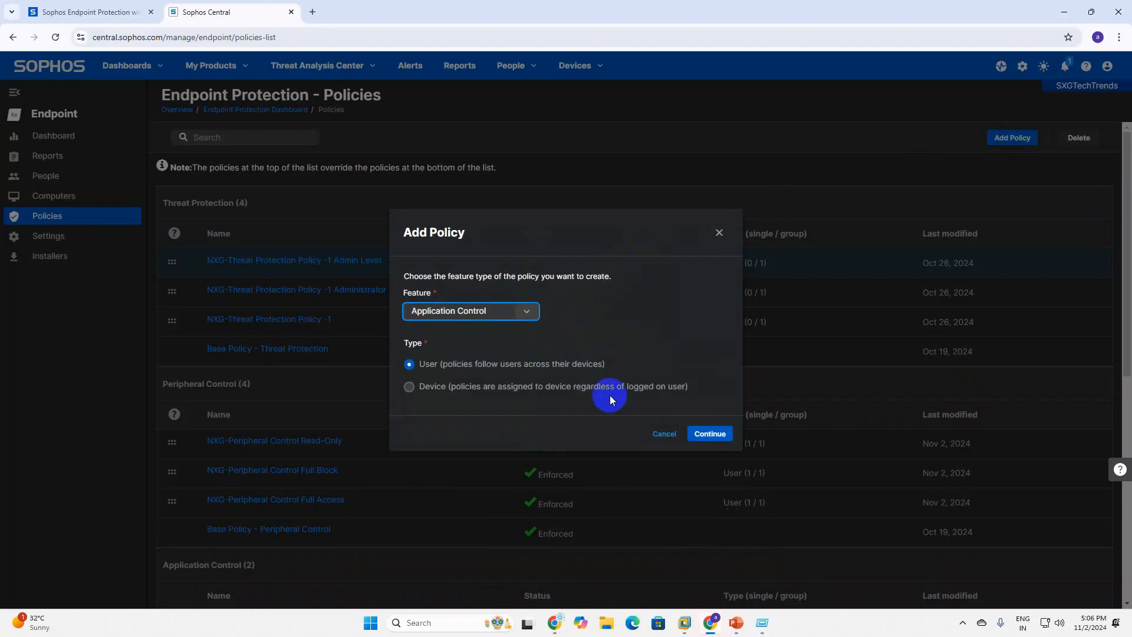
click(702, 434)
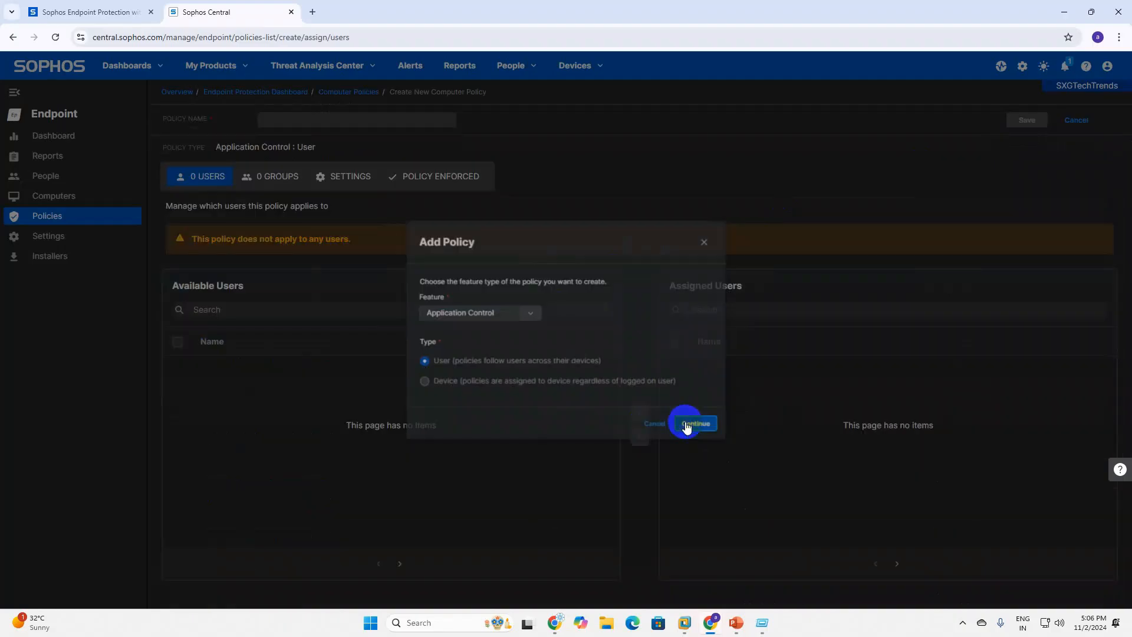
Name it 'NXG-Peripheral Control Full Block Policy', adapting a previous name, and save it.
click(276, 138)
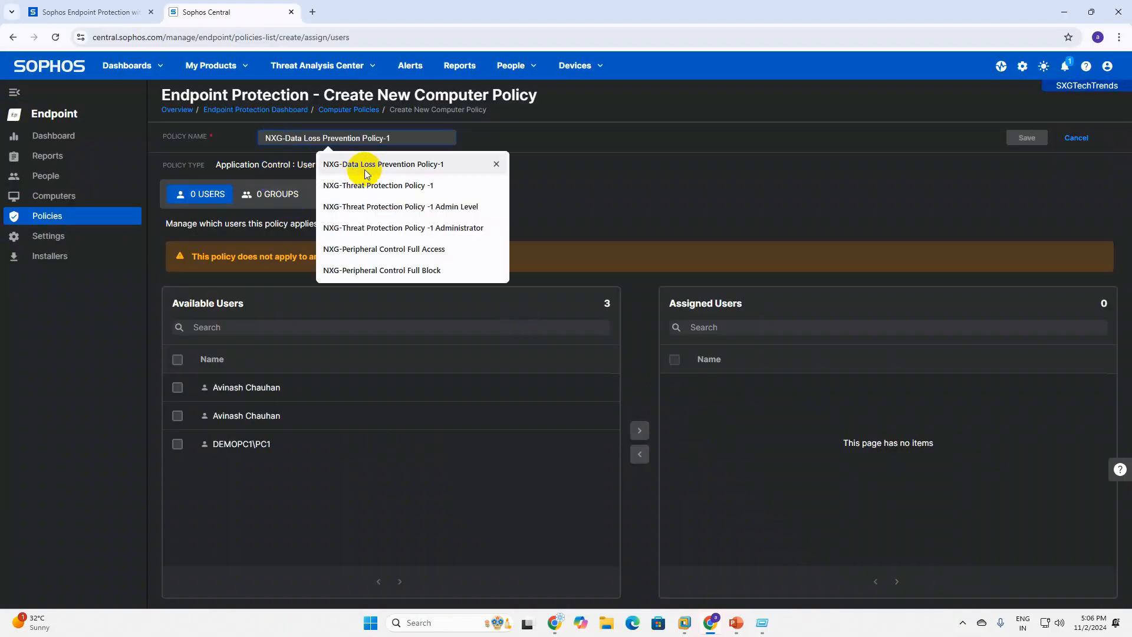
click(389, 270)
key(BackSpace)
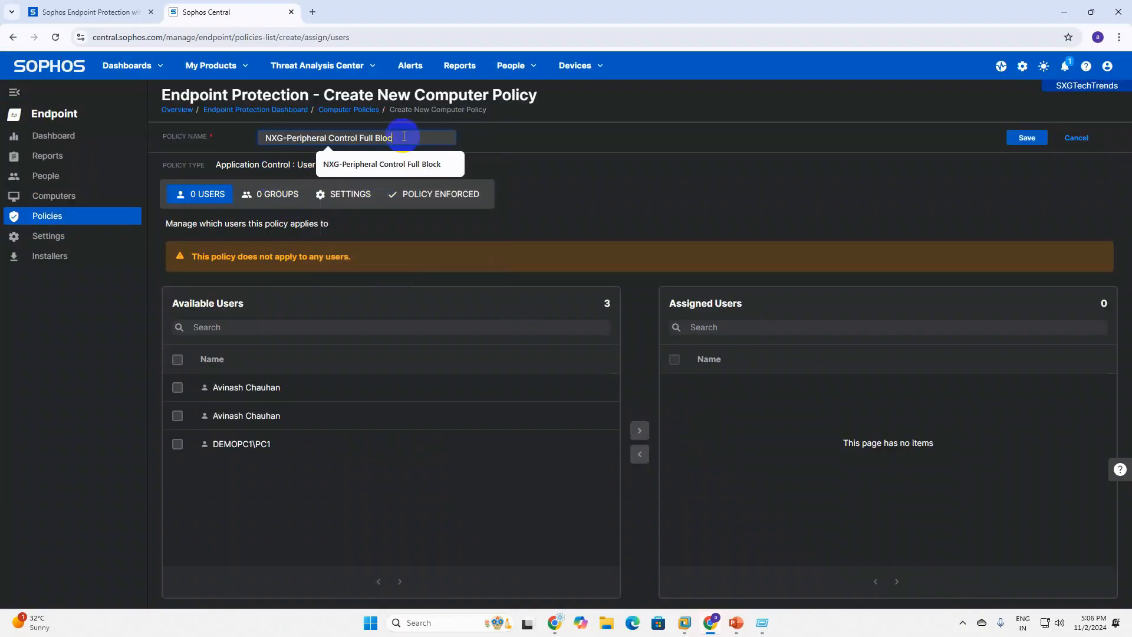
key(BackSpace)
key(BackSpace)
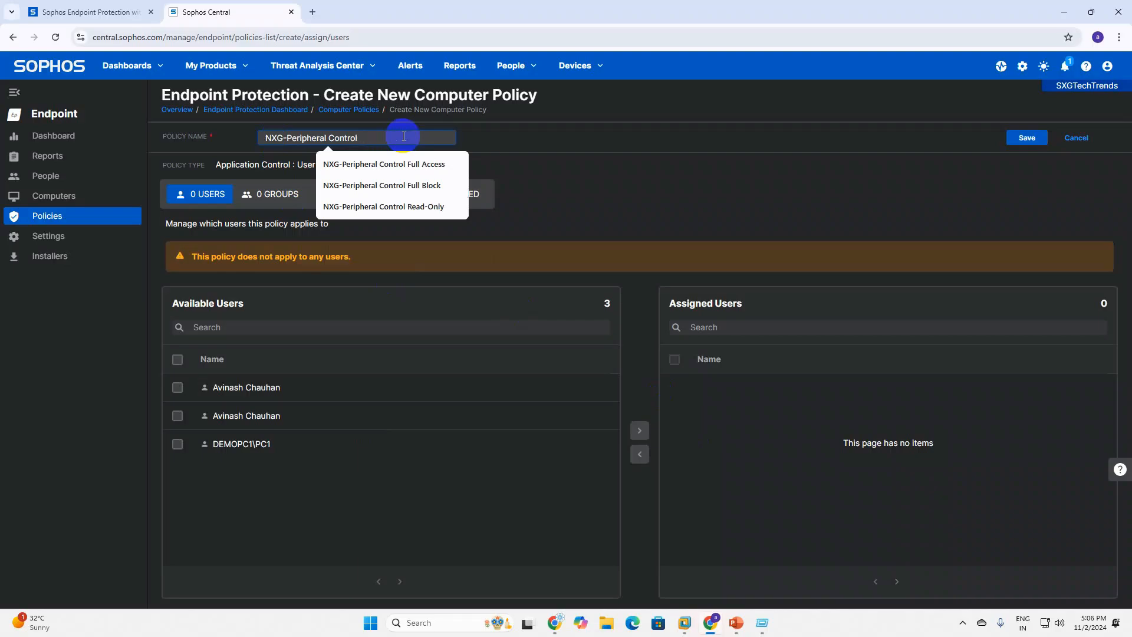
key(Caps_Lock)
text(Fu)
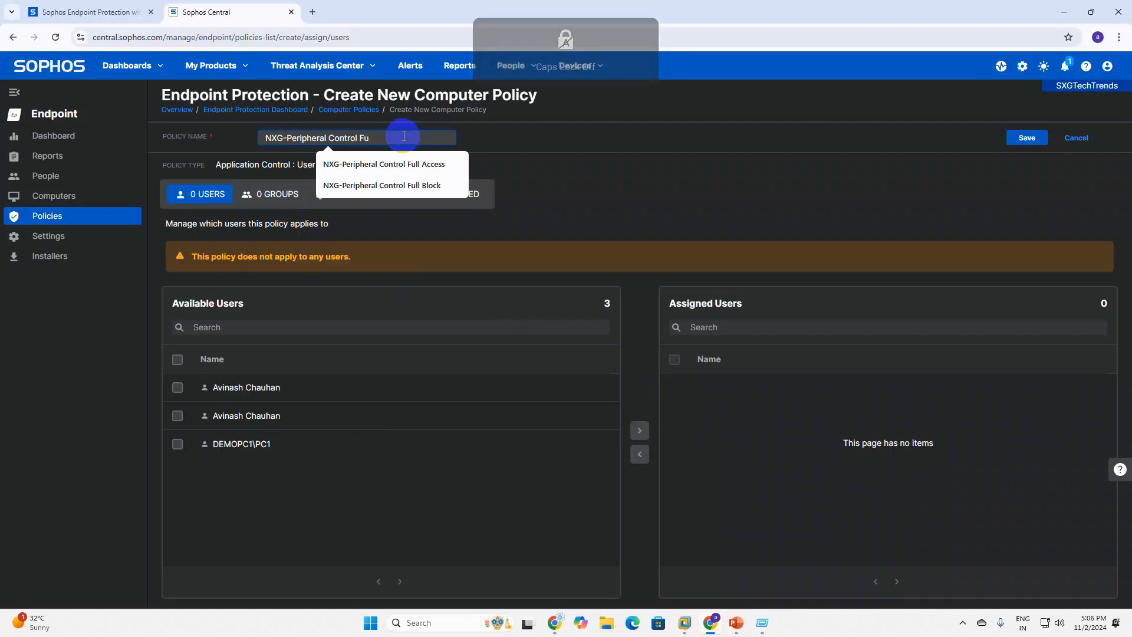
text(ll)
key(Caps_Lock)
text(B)
key(Caps_Lock)
text(lock)
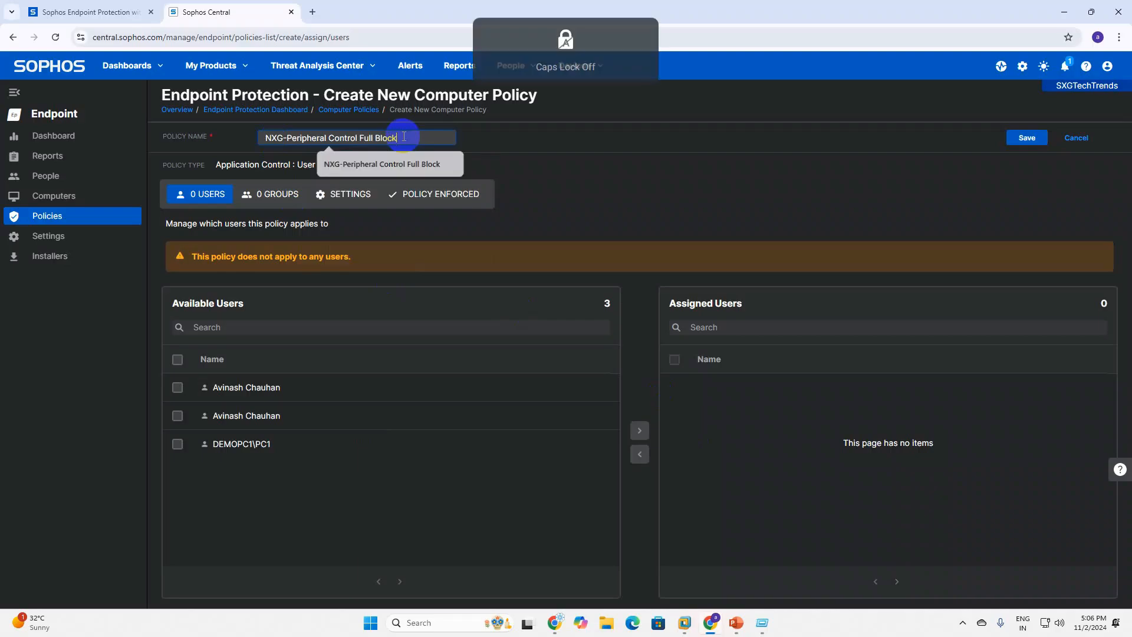
key(Caps_Lock)
text(Policy)
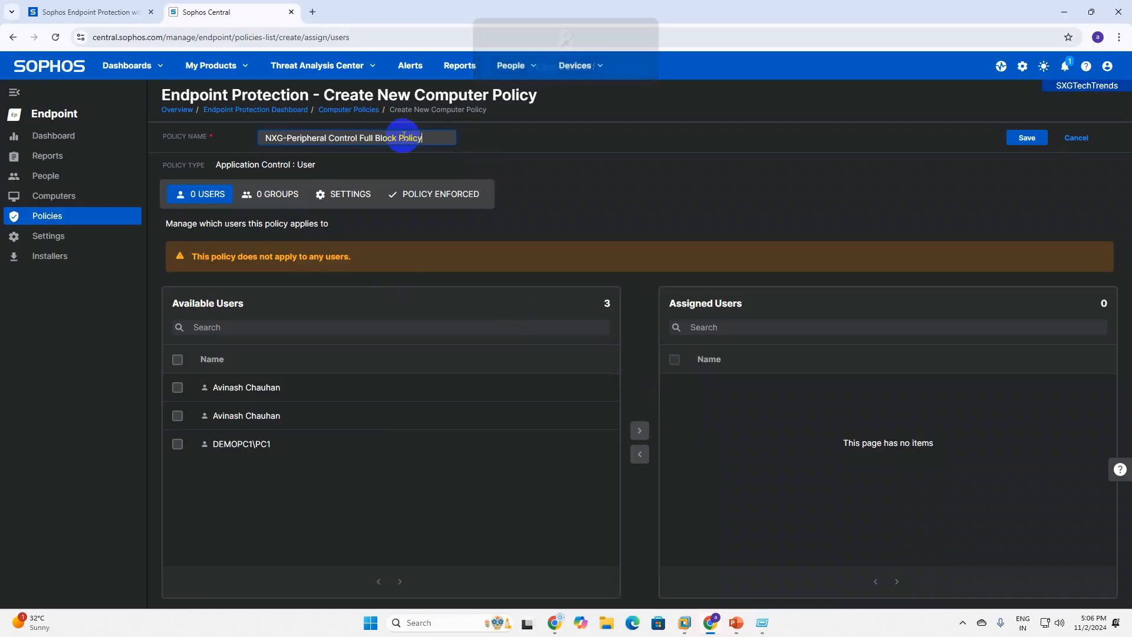
click(1016, 139)
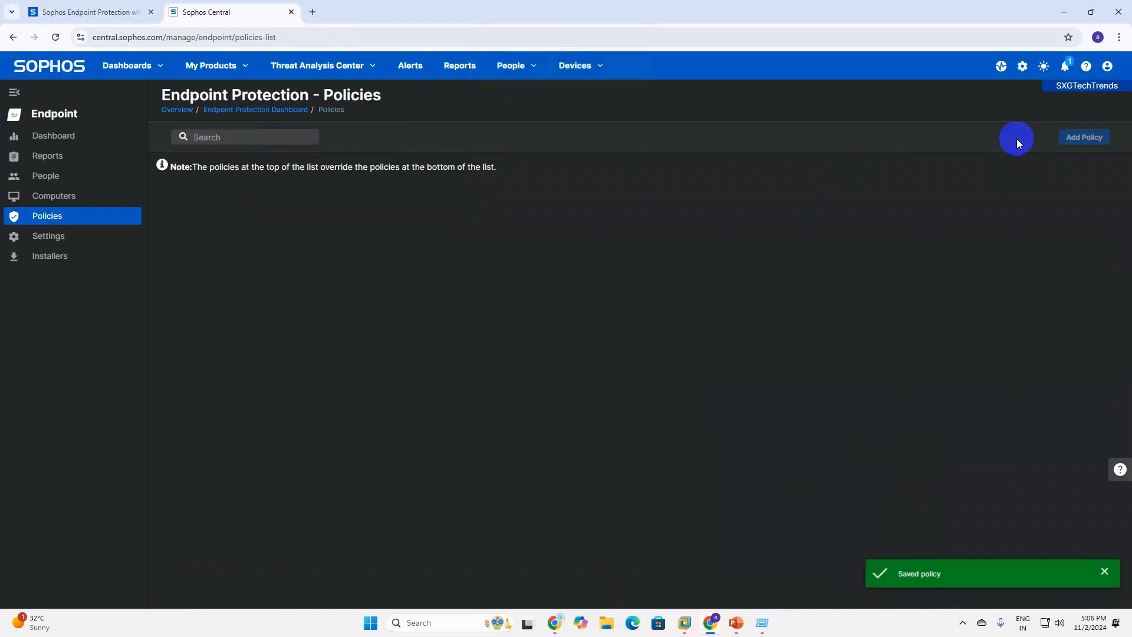
Open NXG-Full Access Policy, review Policy Enforced, then view its empty application control settings.
scroll(395, 422, down, 1)
scroll(395, 422, down, 4)
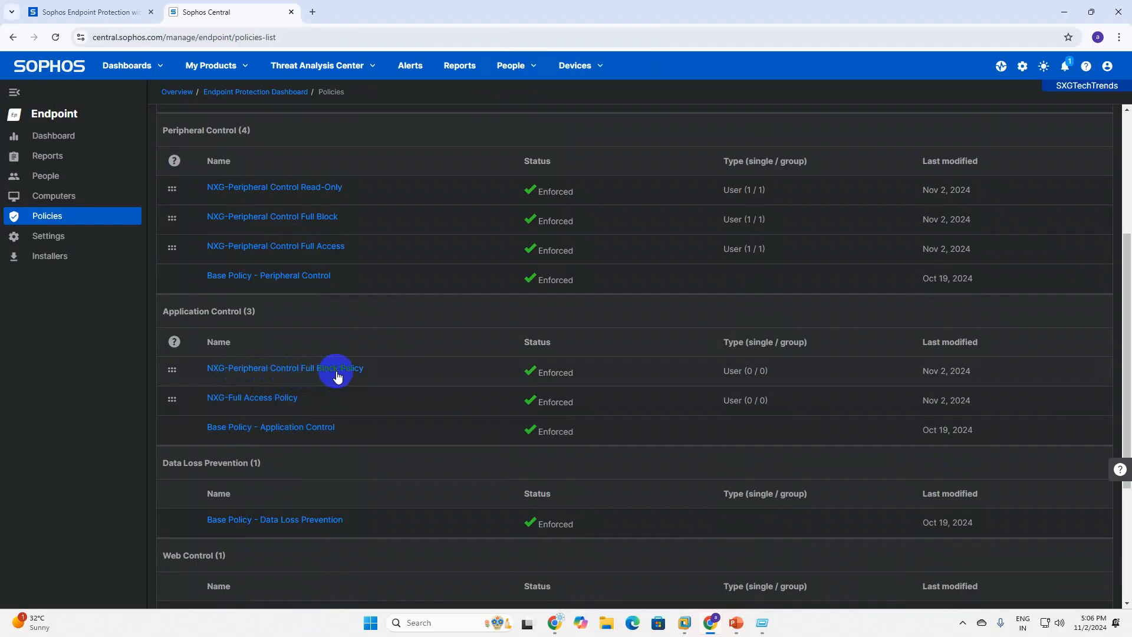
click(270, 404)
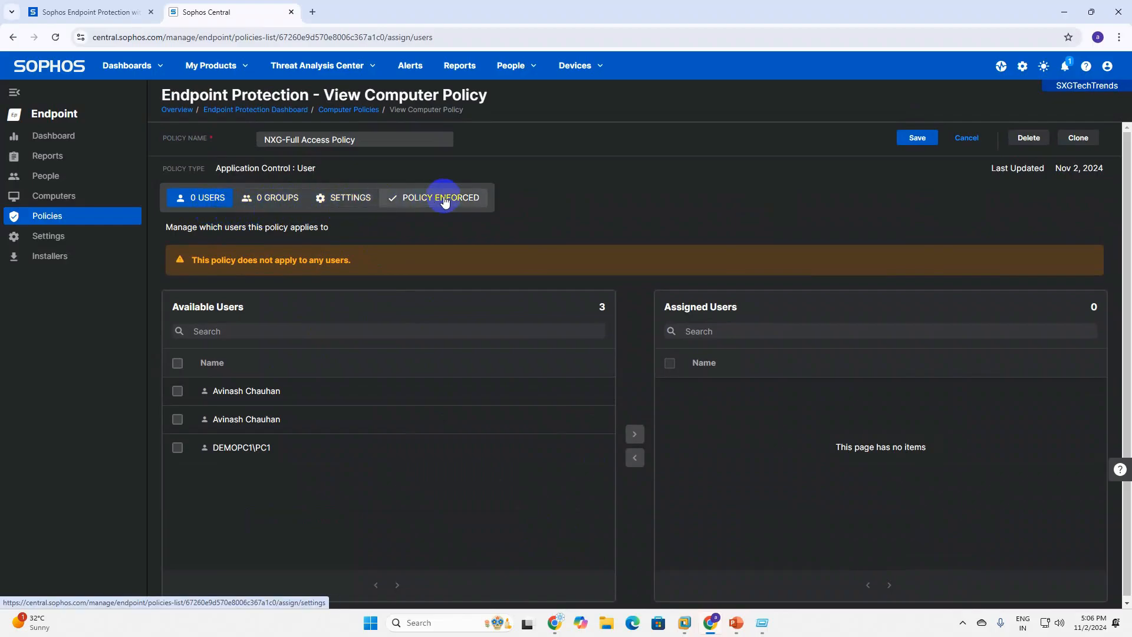
click(444, 200)
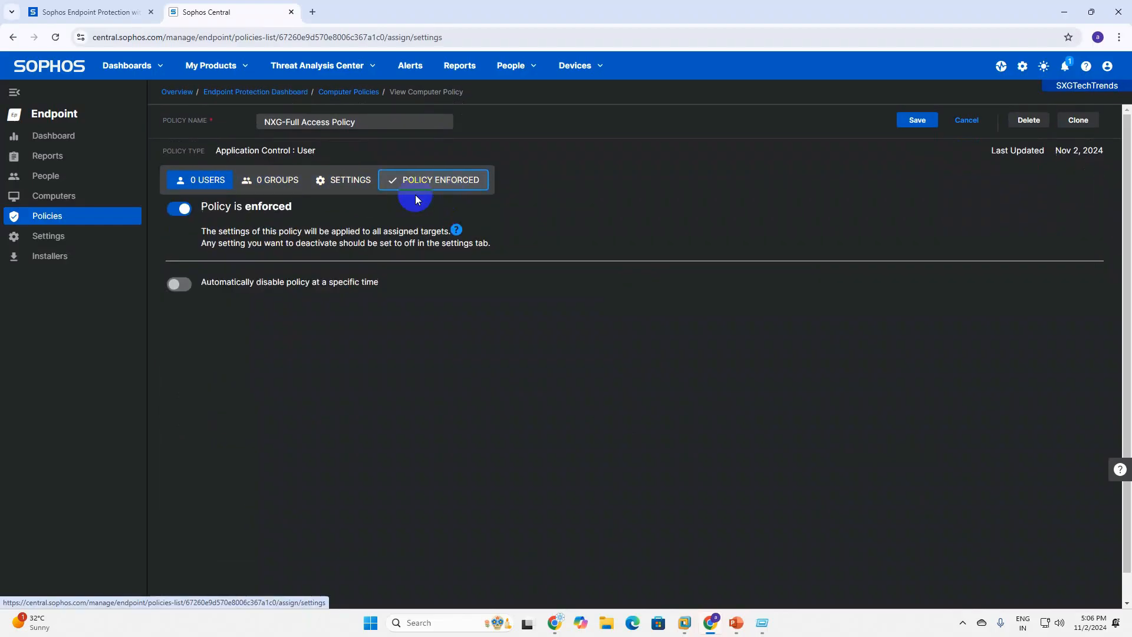
click(345, 199)
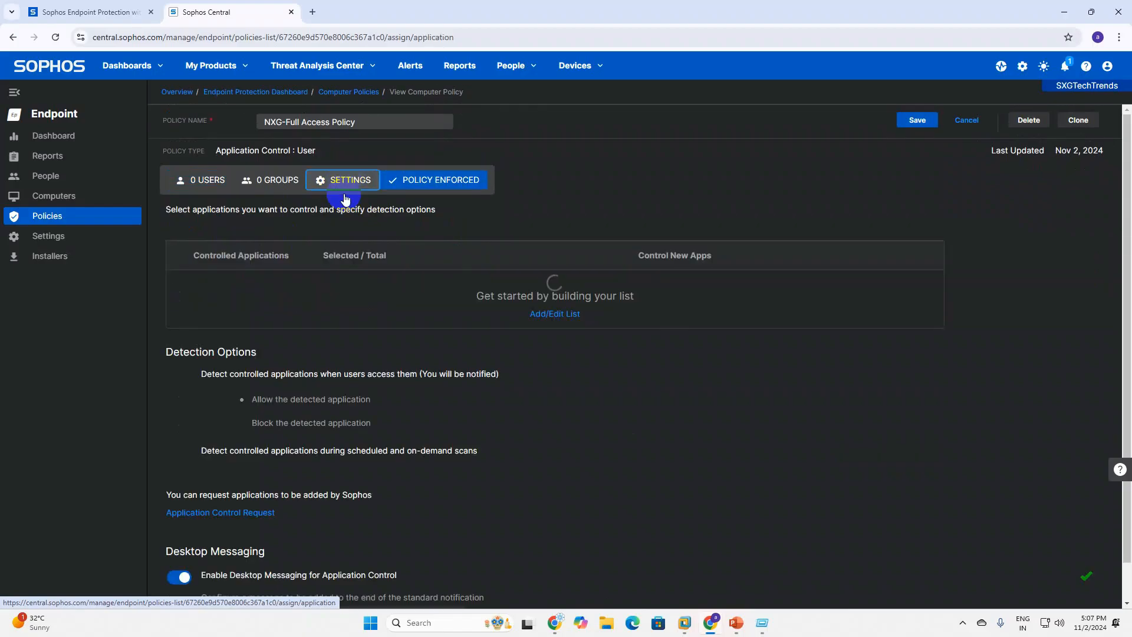
scroll(461, 480, down, 1)
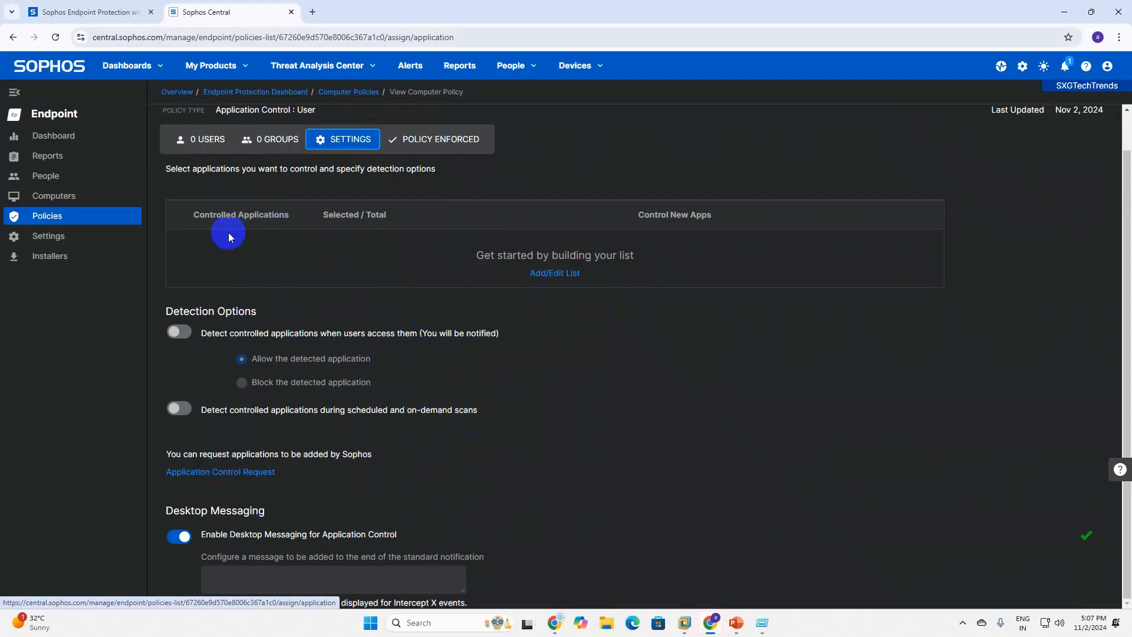
Select all Application vulnerabilities entries in the application list and save them to the policy.
click(557, 276)
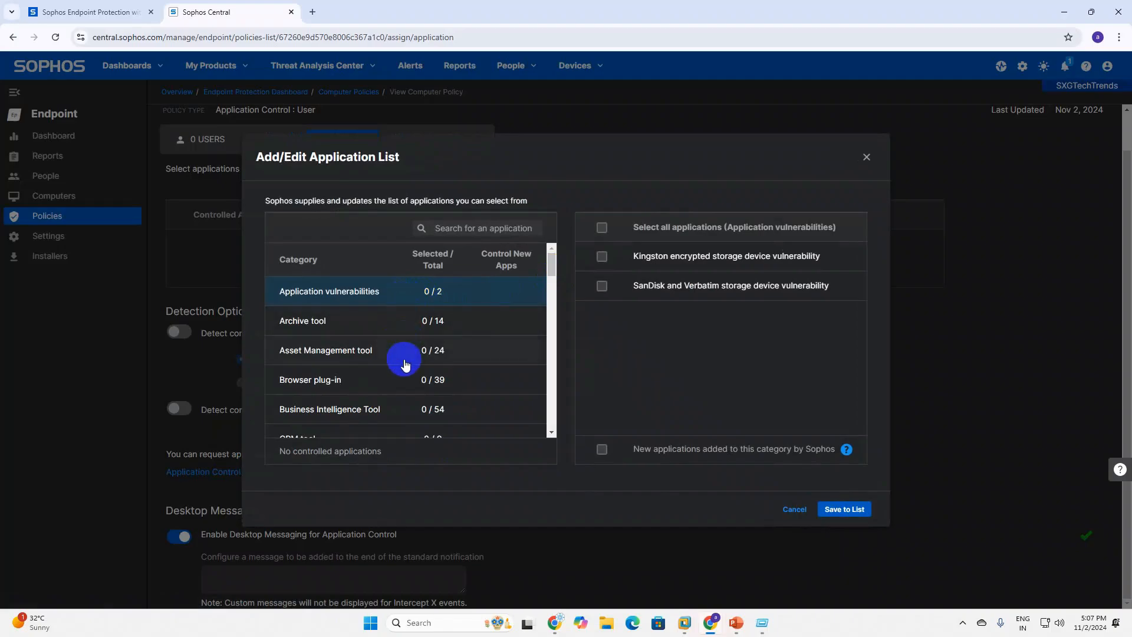
scroll(401, 374, down, 10)
scroll(403, 383, down, 15)
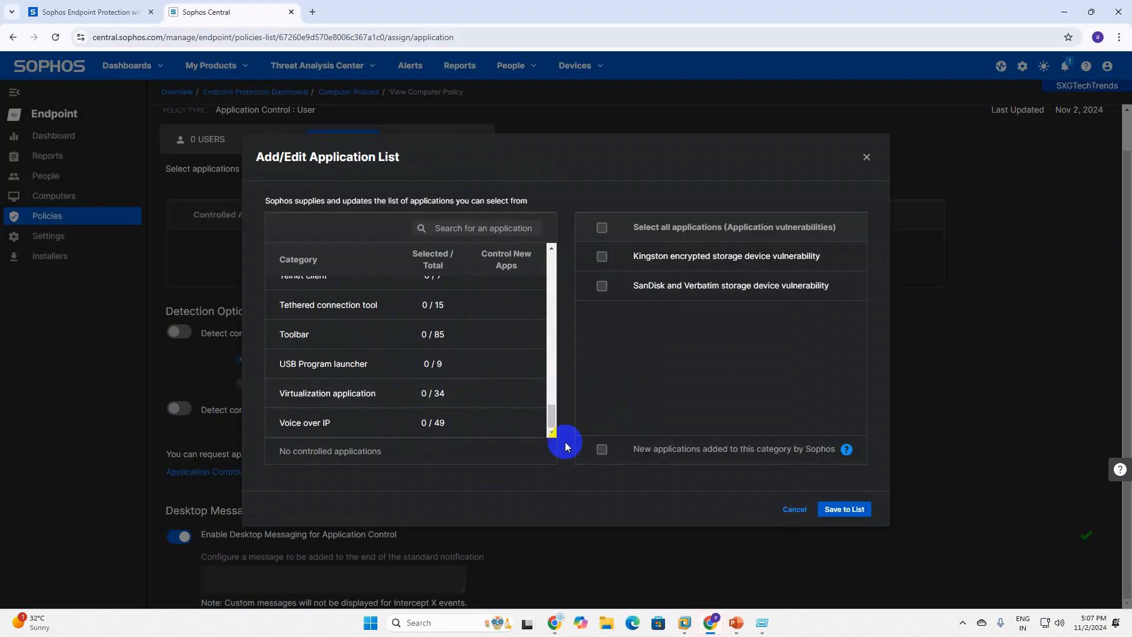
drag(550, 413, 537, 228)
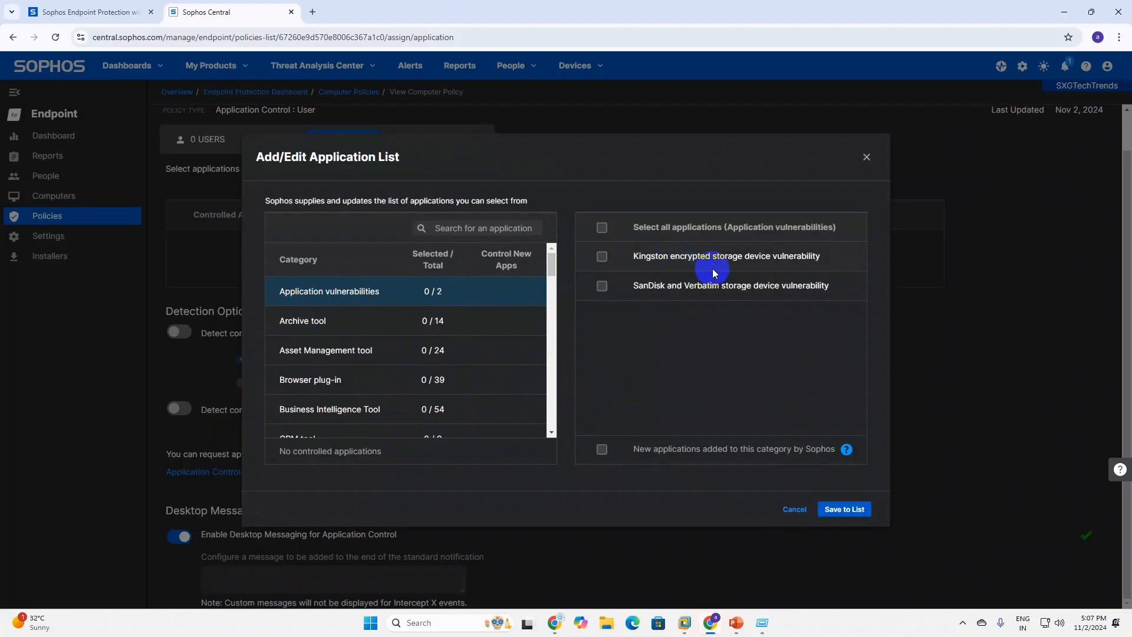
click(603, 229)
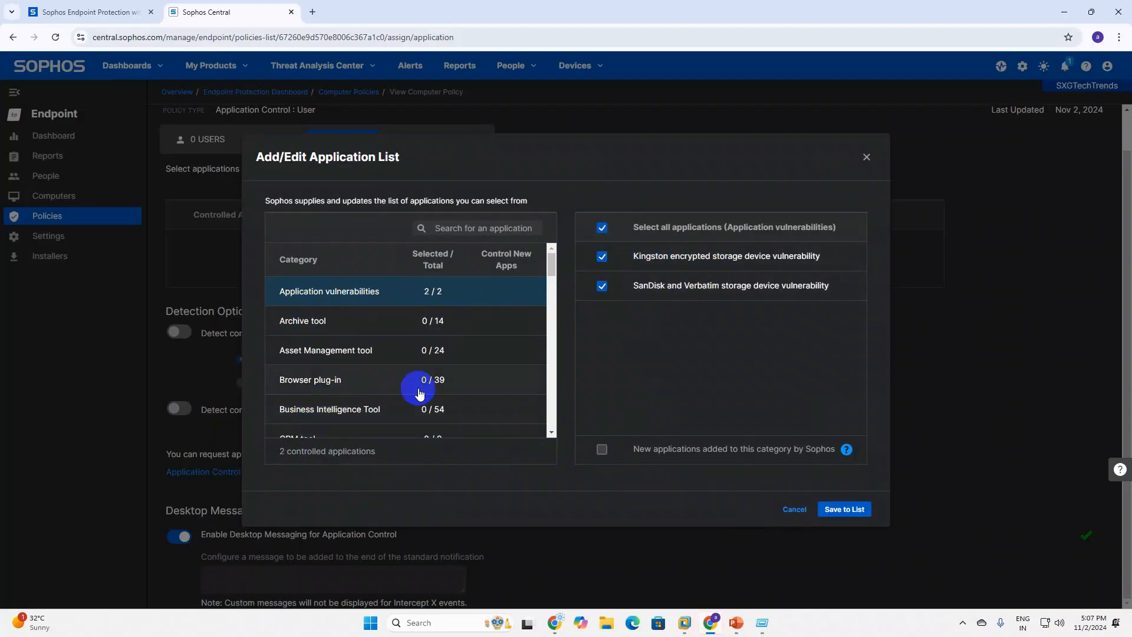
click(849, 518)
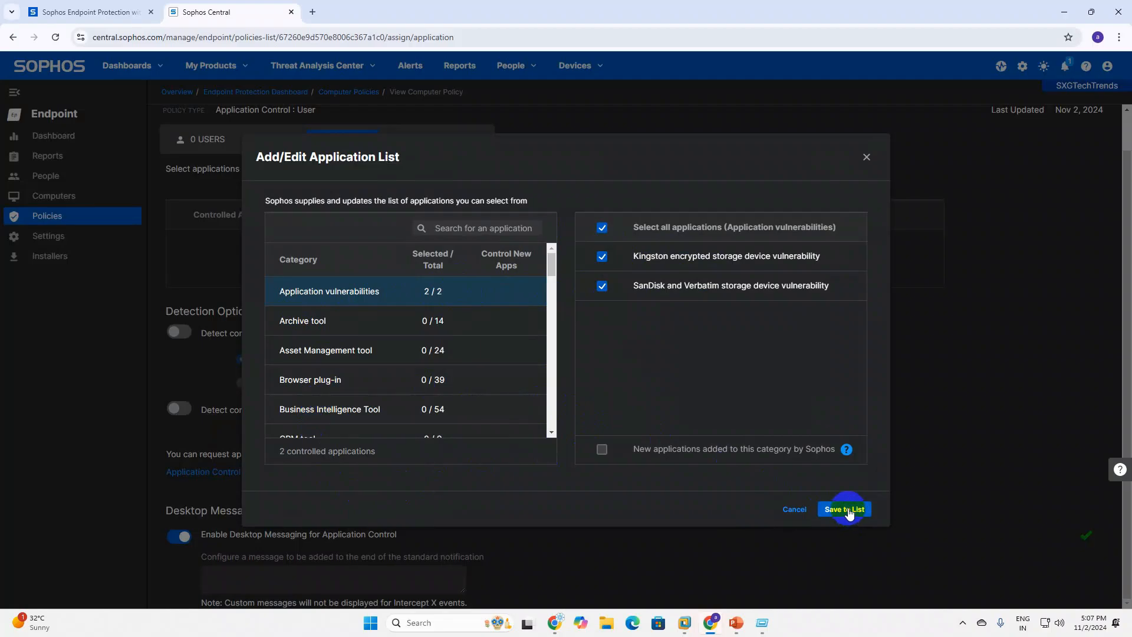
Expand Application vulnerabilities (2/2) to review the Kingston and SanDisk/Verbatim entries.
click(849, 511)
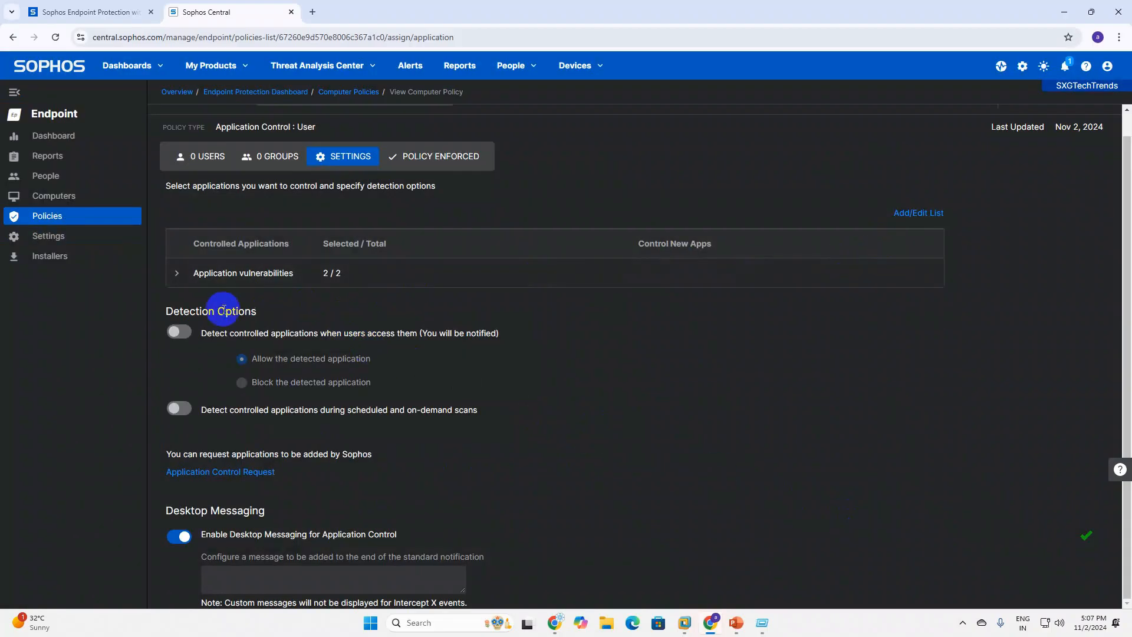
click(177, 273)
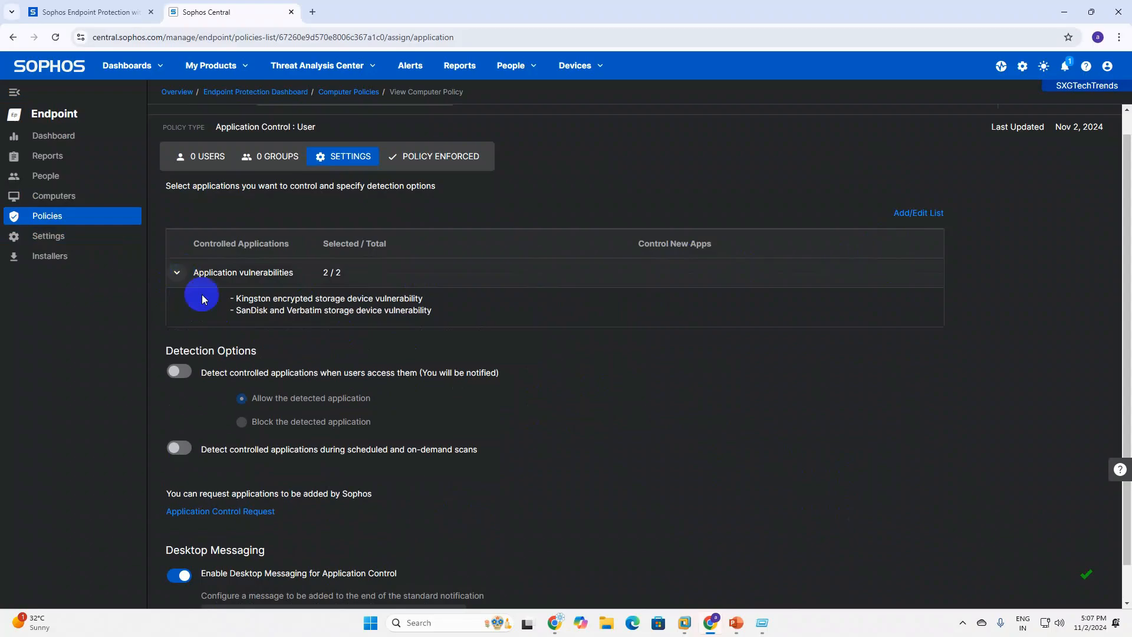
scroll(277, 489, down, 1)
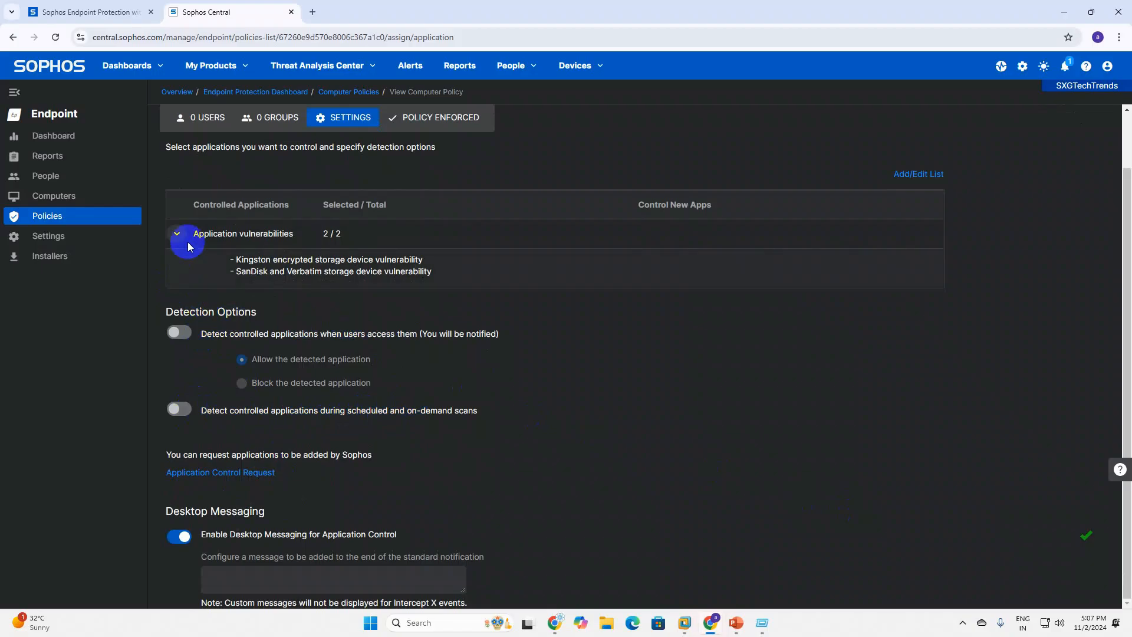
In the reopened list, untick Application vulnerabilities and control 7-Zip under Archive tool.
click(915, 176)
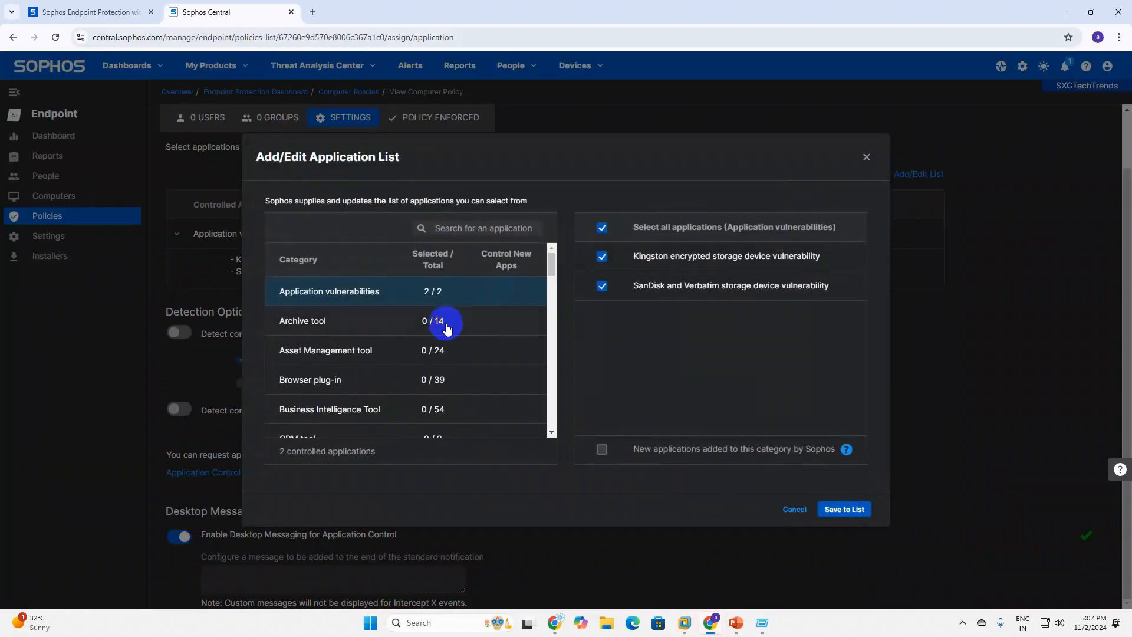
click(342, 323)
click(469, 293)
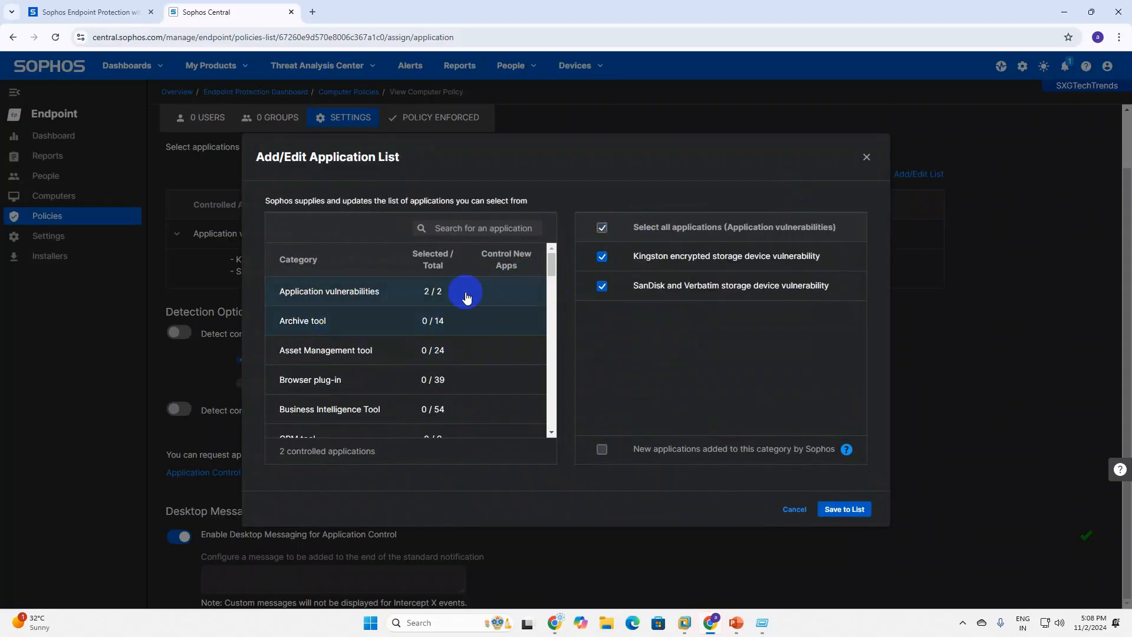
click(603, 231)
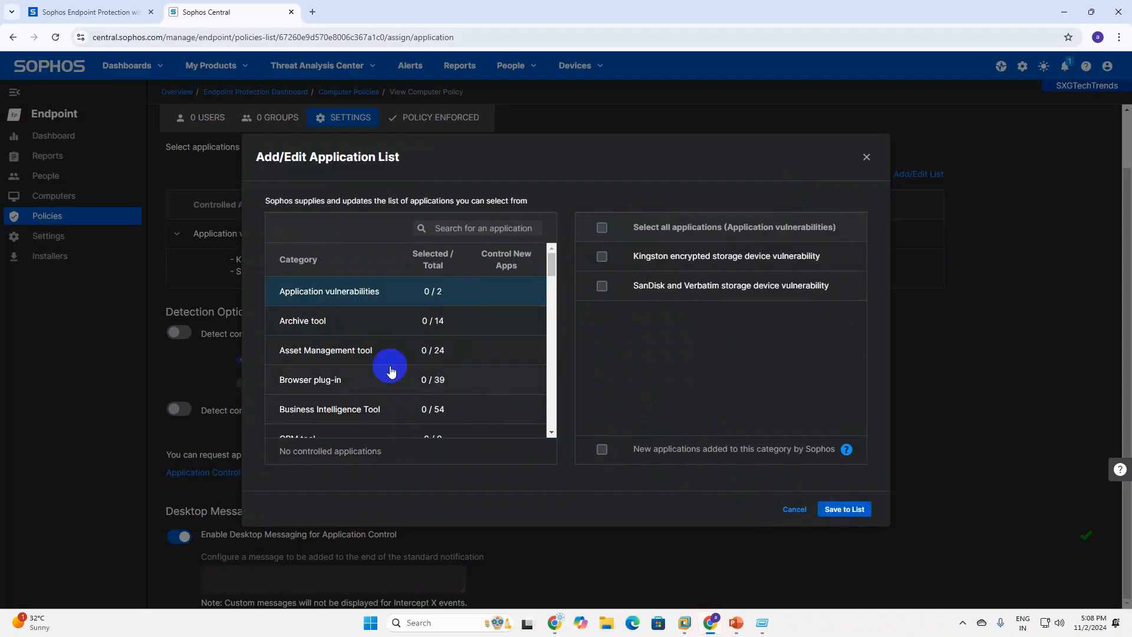
click(315, 329)
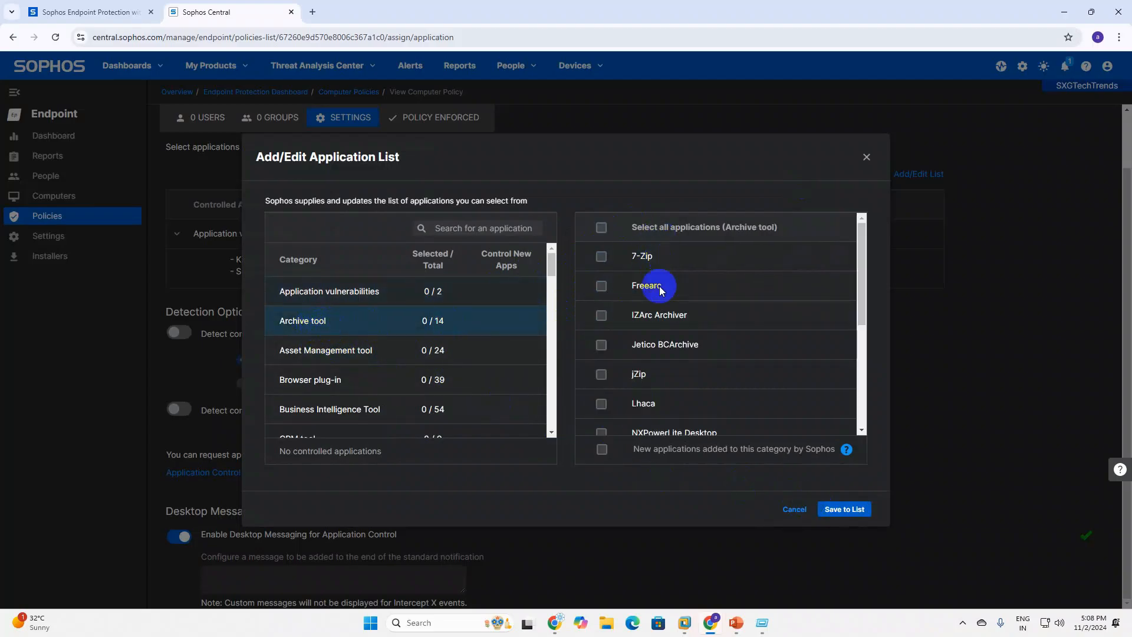
click(603, 259)
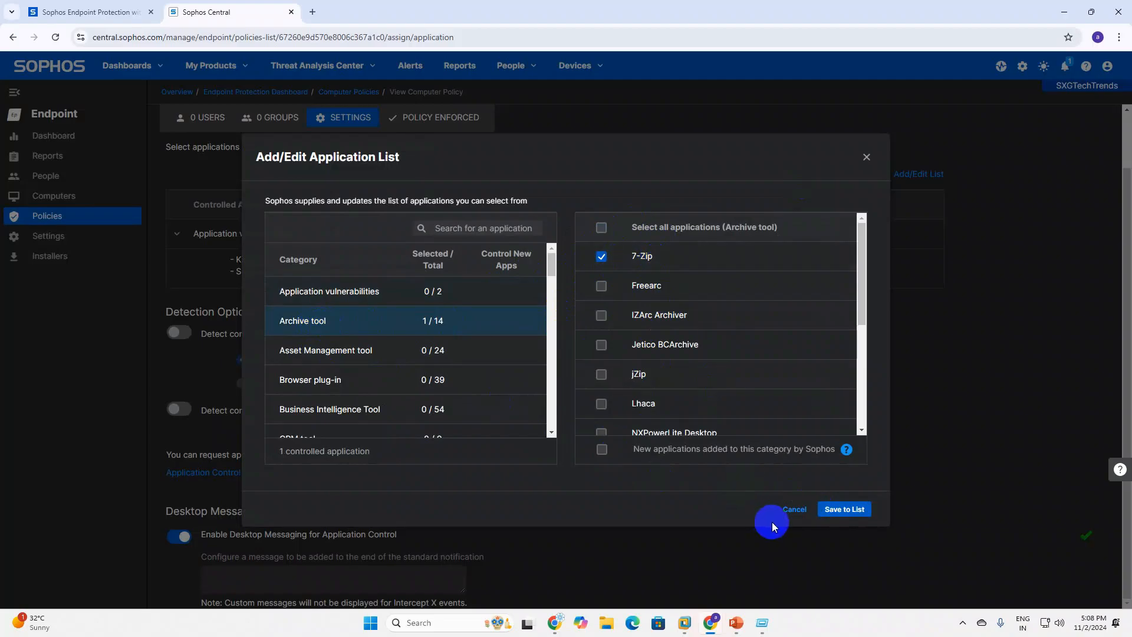
Browse the Asset Management tool and Browser plug-in categories.
click(329, 353)
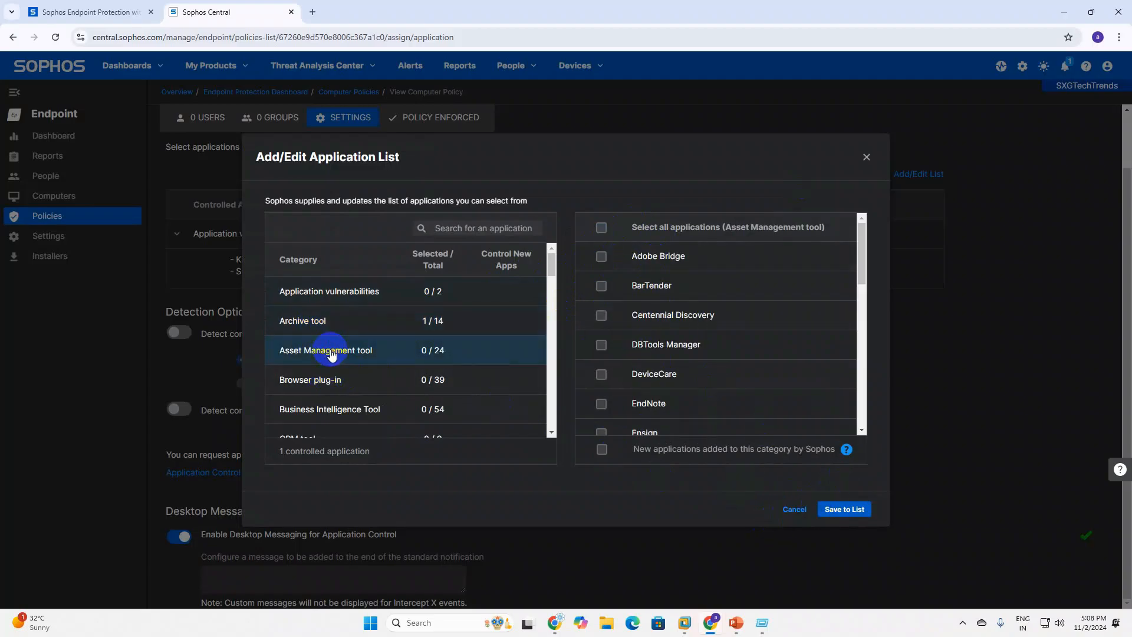
scroll(647, 384, down, 2)
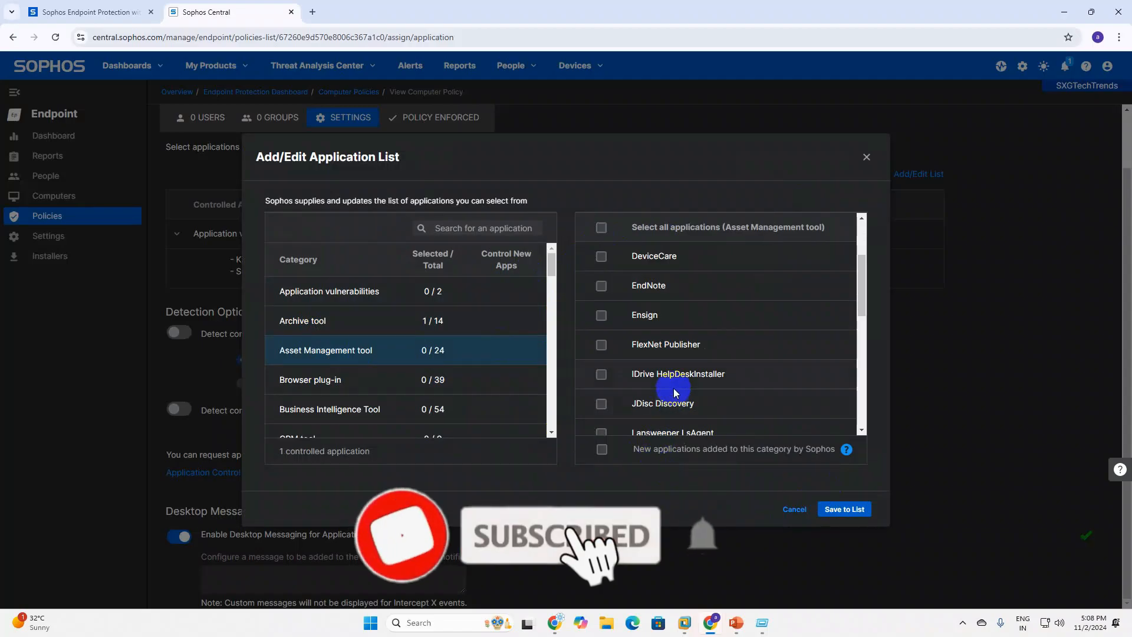
scroll(665, 412, down, 1)
scroll(665, 414, down, 1)
scroll(656, 396, down, 1)
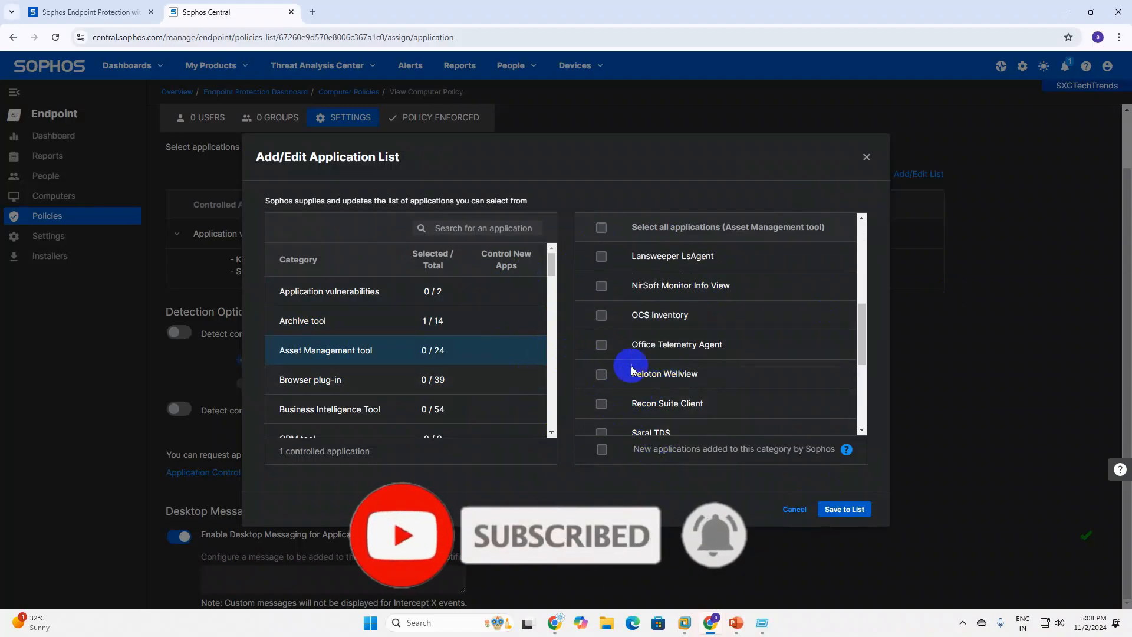
click(373, 383)
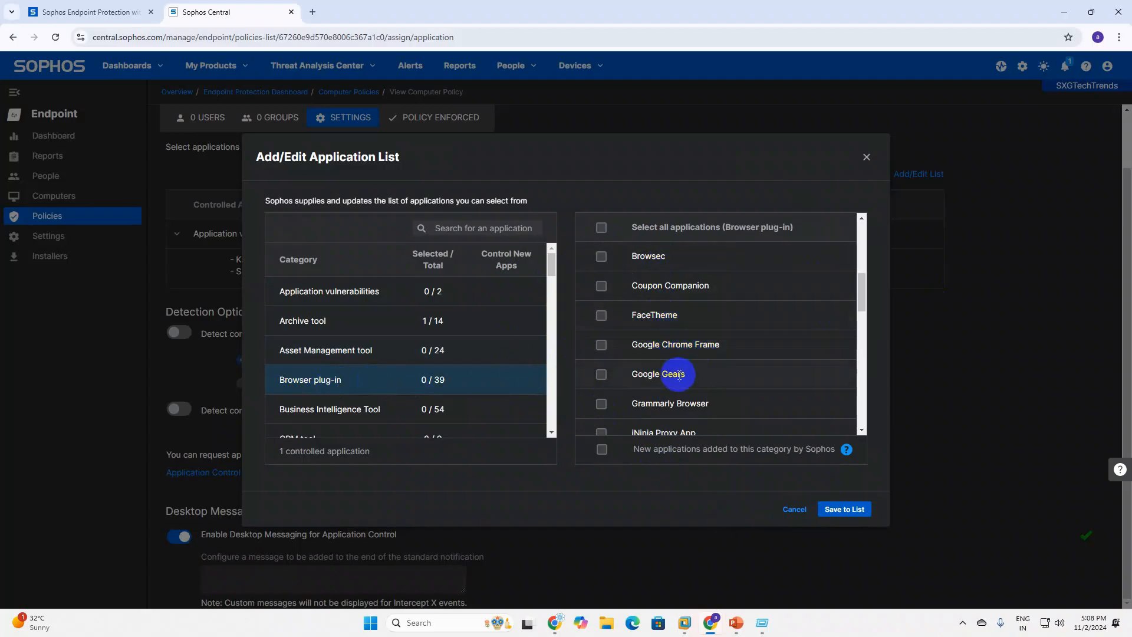
scroll(678, 414, down, 2)
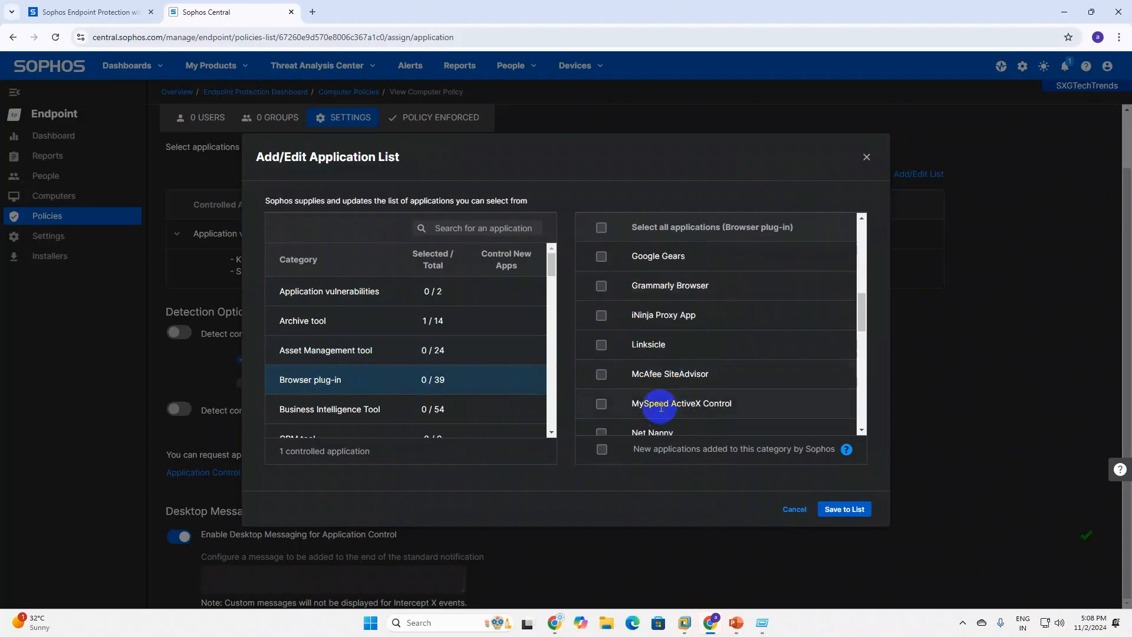
scroll(663, 406, down, 1)
scroll(672, 406, down, 1)
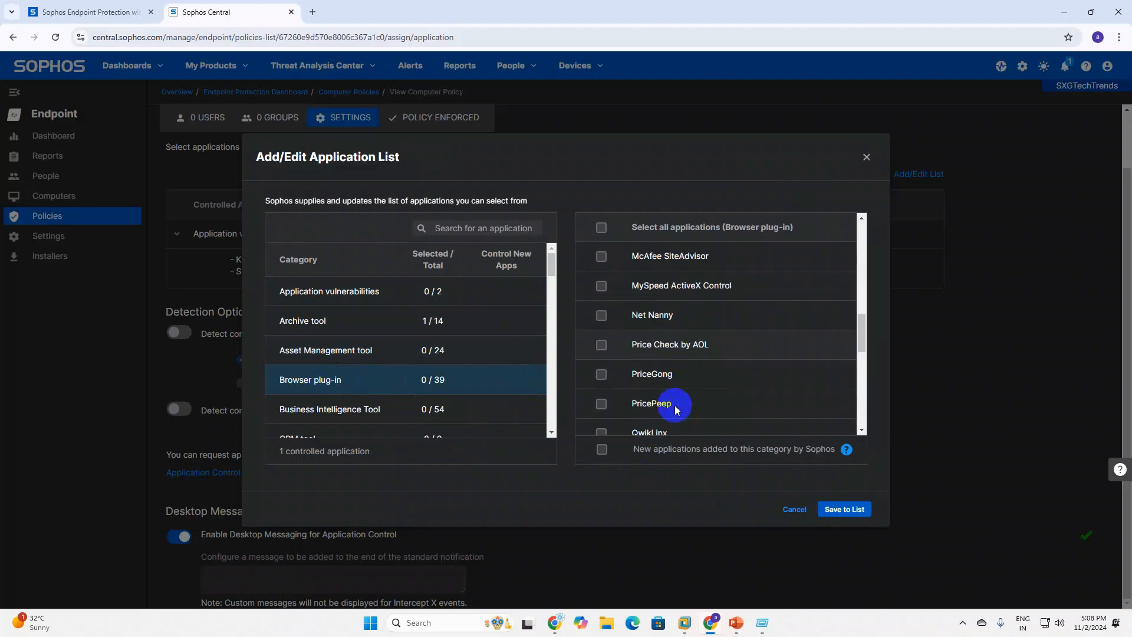
scroll(617, 401, down, 1)
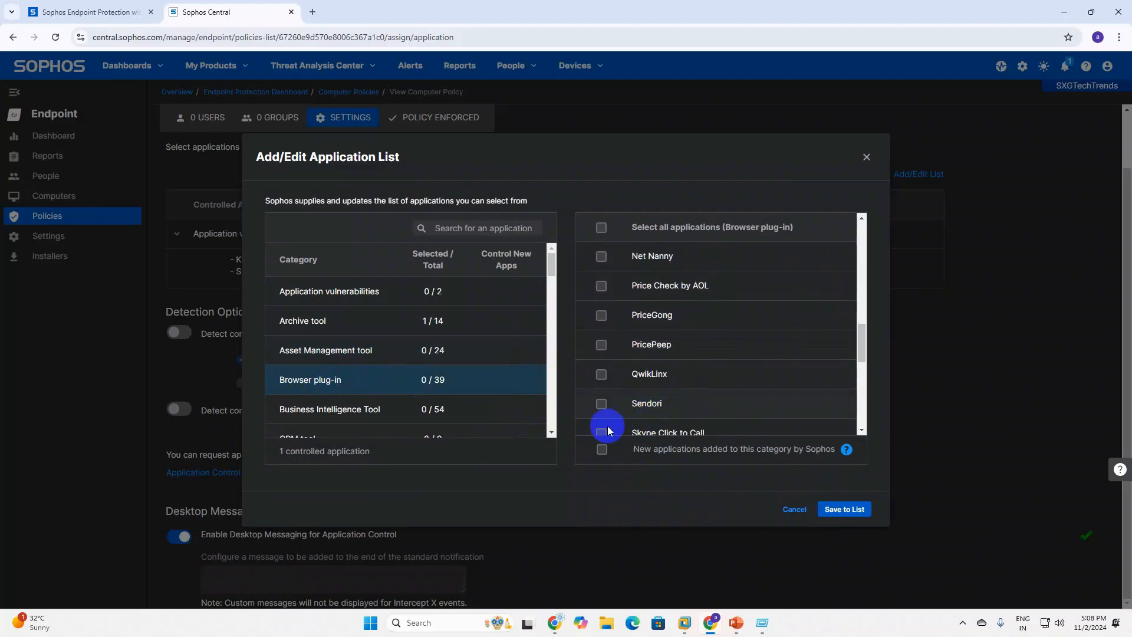
Control Microsoft To Do under Business Intelligence Tool, leaving NetSupport School unticked.
scroll(321, 413, down, 1)
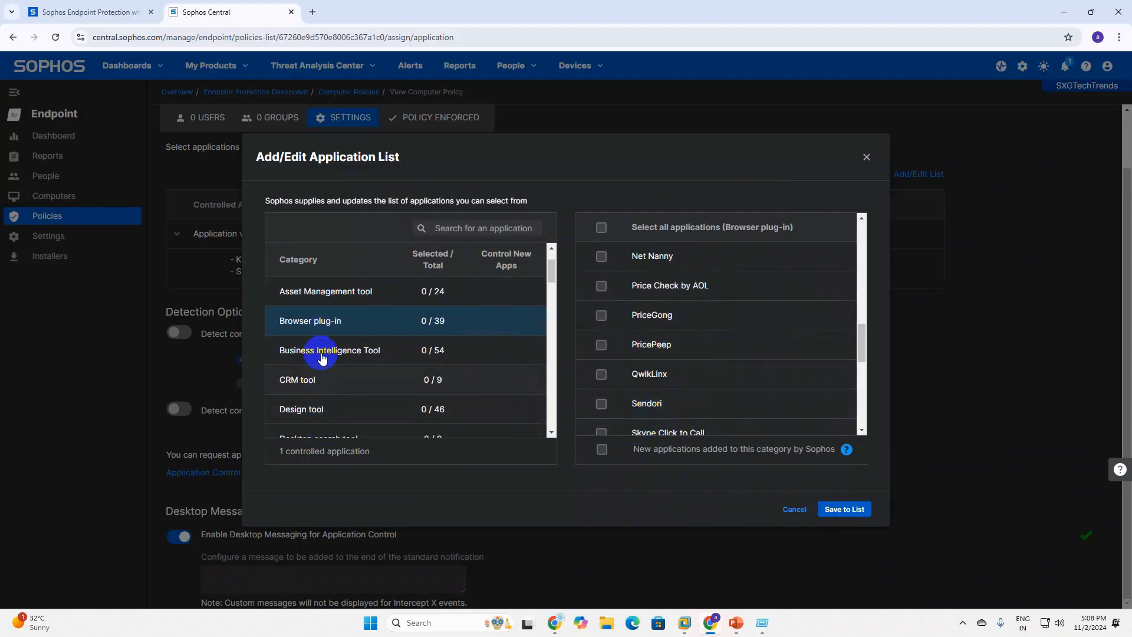
click(370, 361)
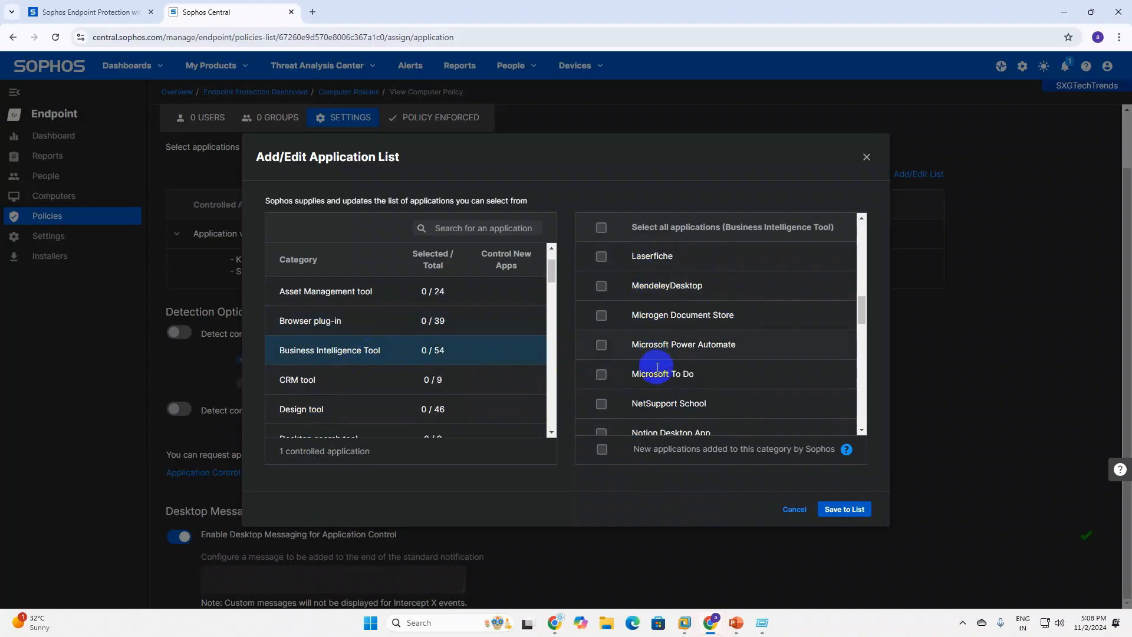
click(602, 377)
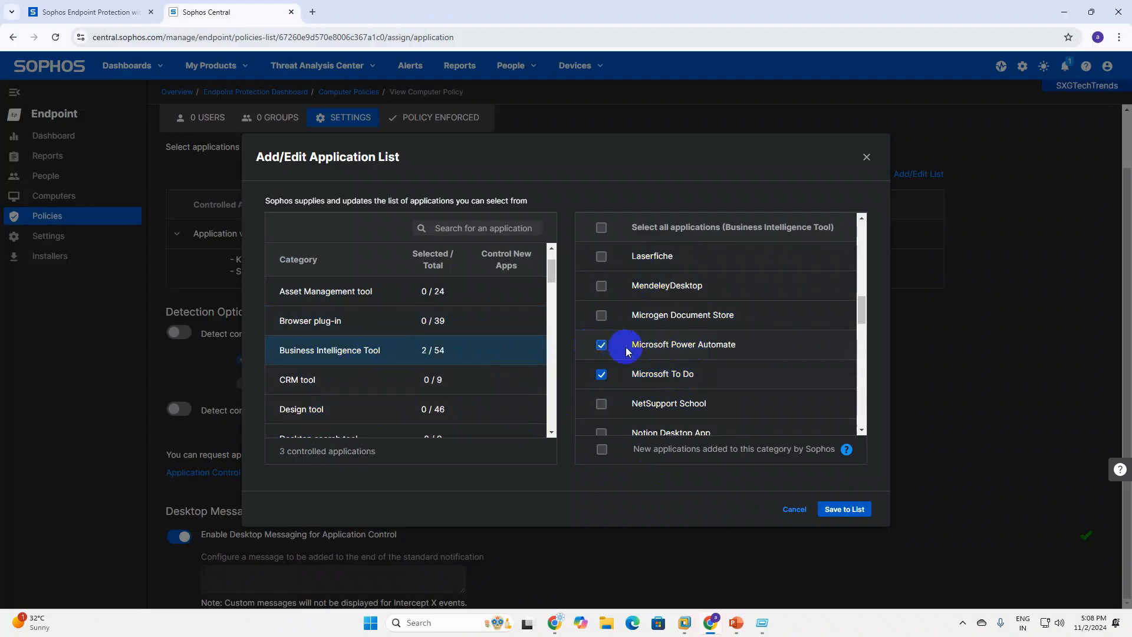
scroll(635, 414, down, 1)
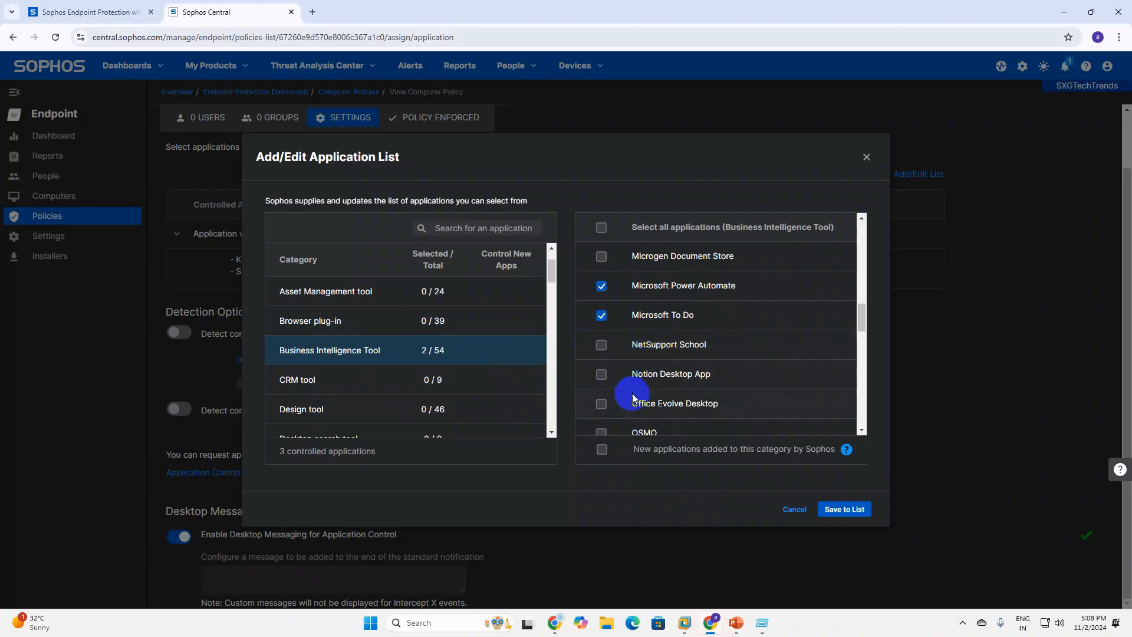
click(601, 347)
click(601, 347)
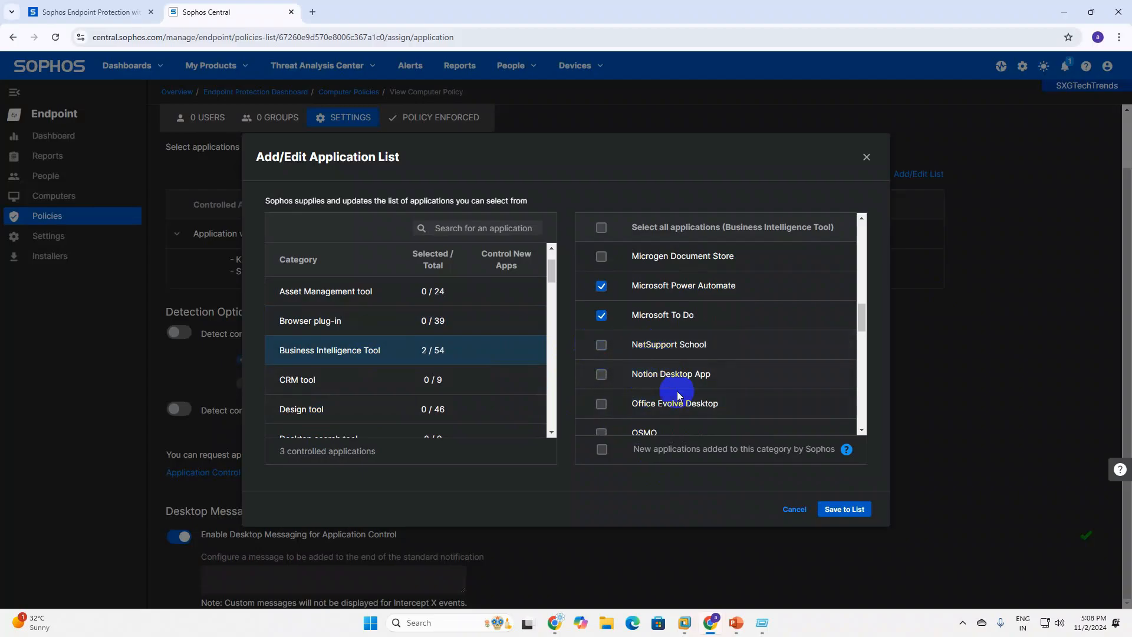
scroll(678, 406, down, 5)
scroll(679, 407, down, 5)
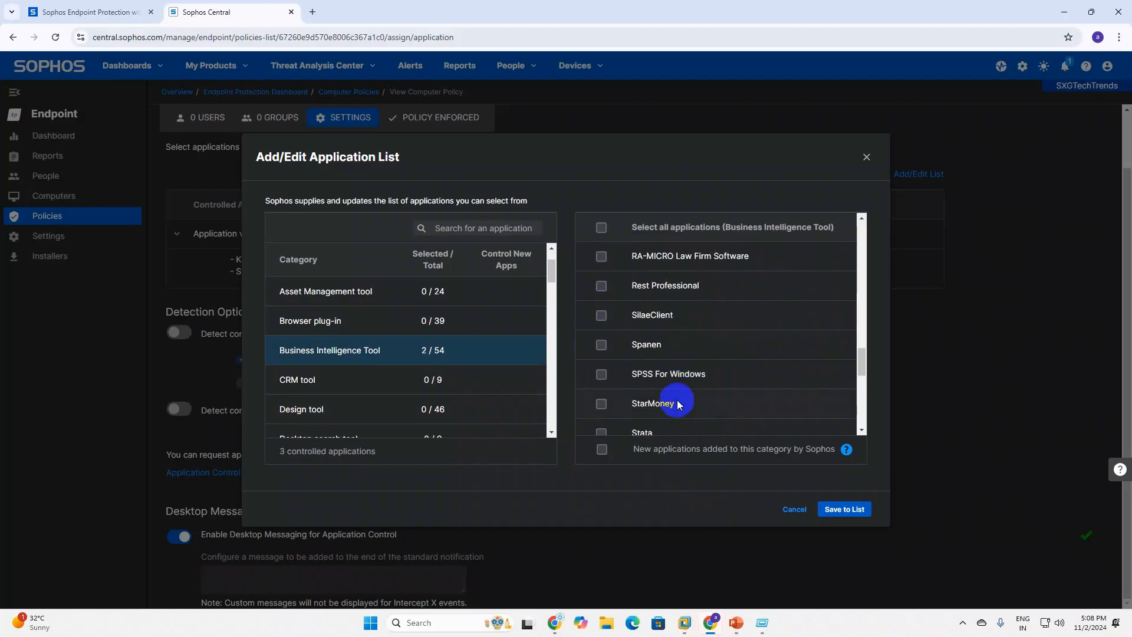
scroll(679, 403, down, 2)
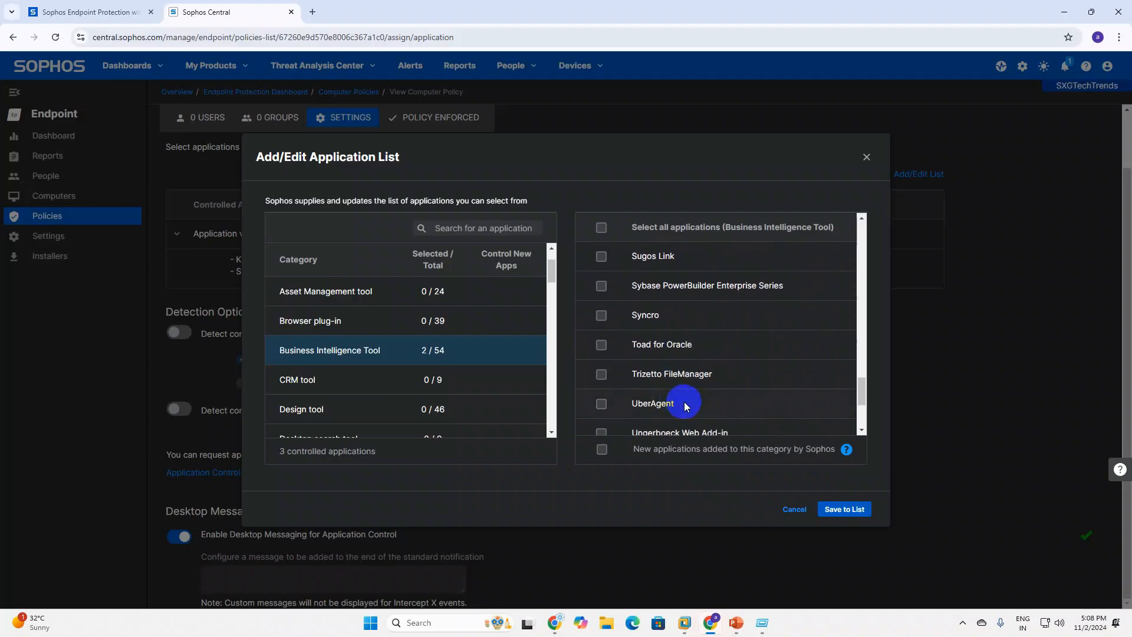
Swap Sage CRM for SAP CRM Mobile, and control AutoCAD, ArtiosCAD and Archi Docuflow PDF.
click(321, 384)
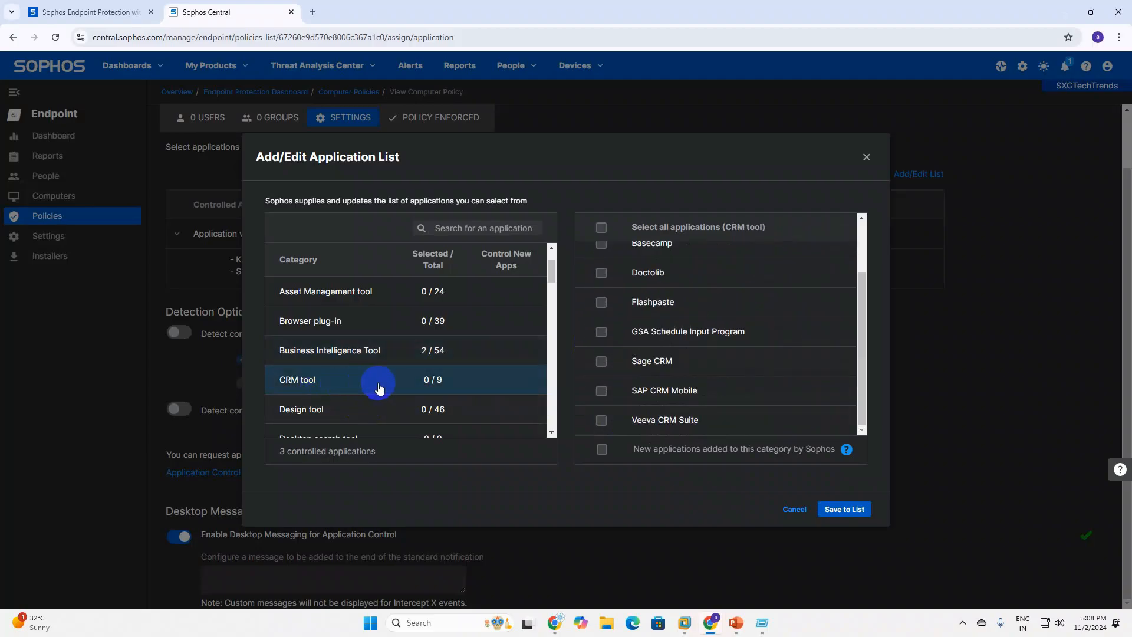
click(600, 361)
click(601, 392)
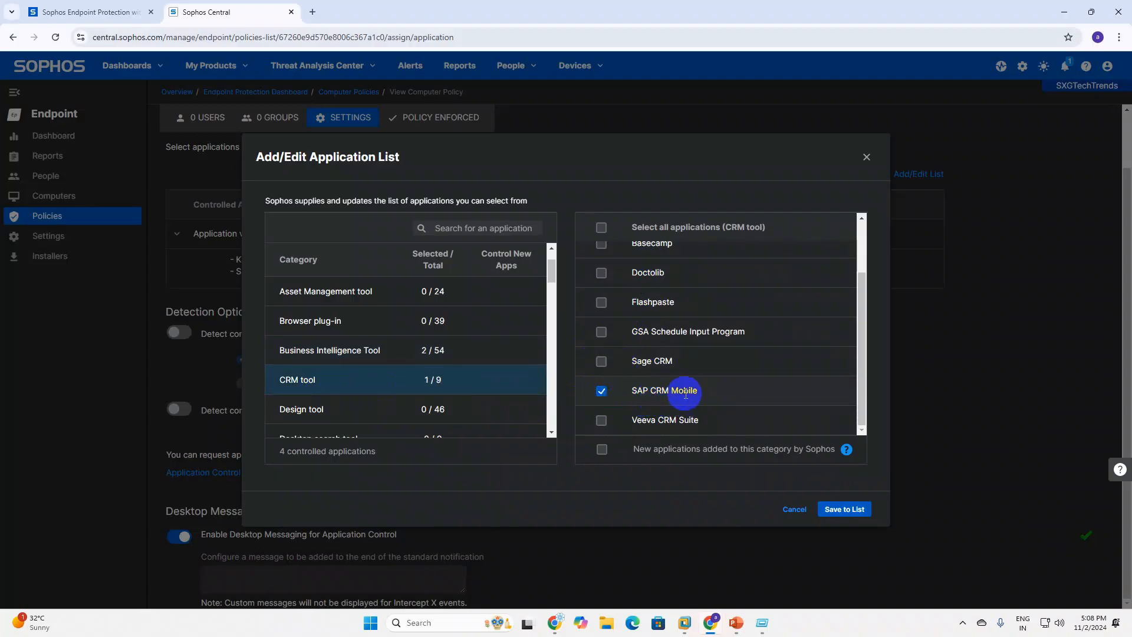
click(310, 412)
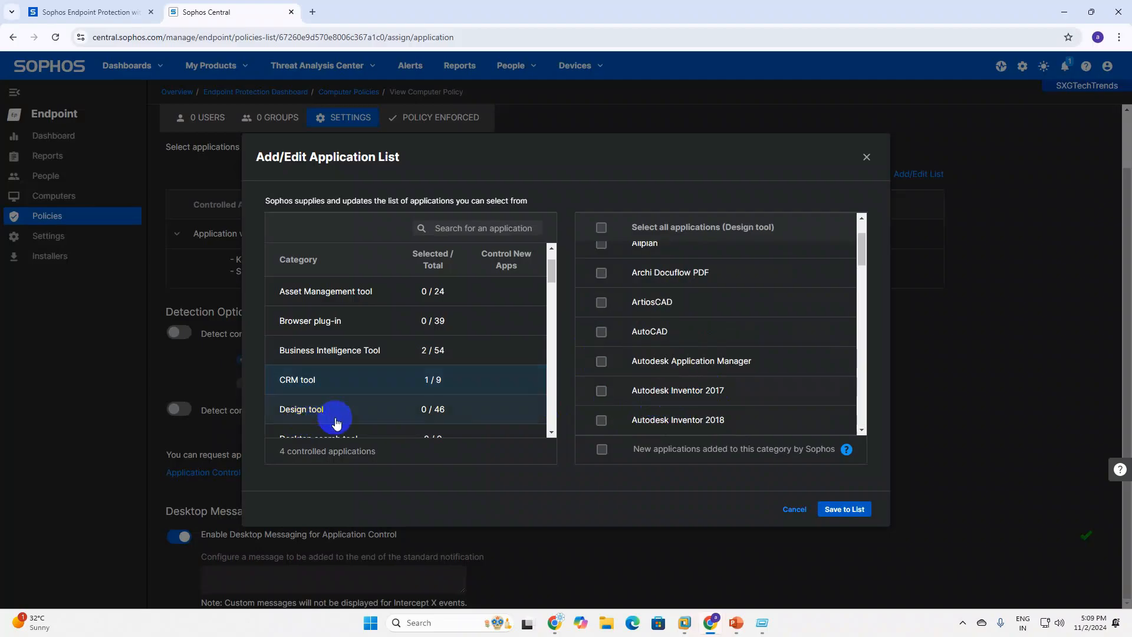
click(601, 333)
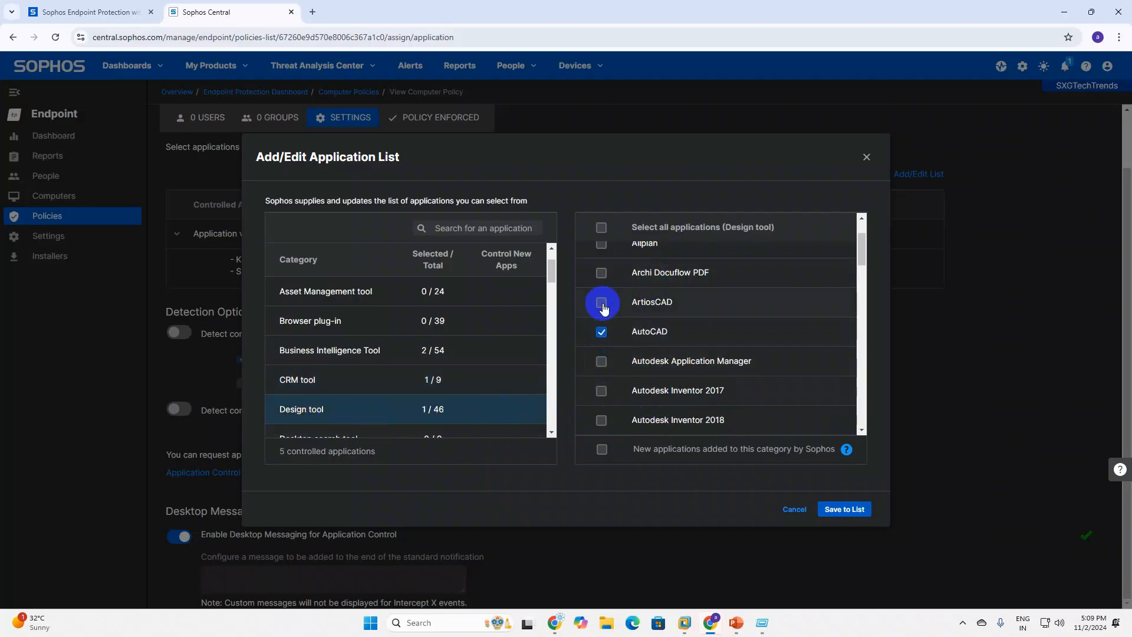
click(600, 303)
click(601, 273)
scroll(657, 362, down, 4)
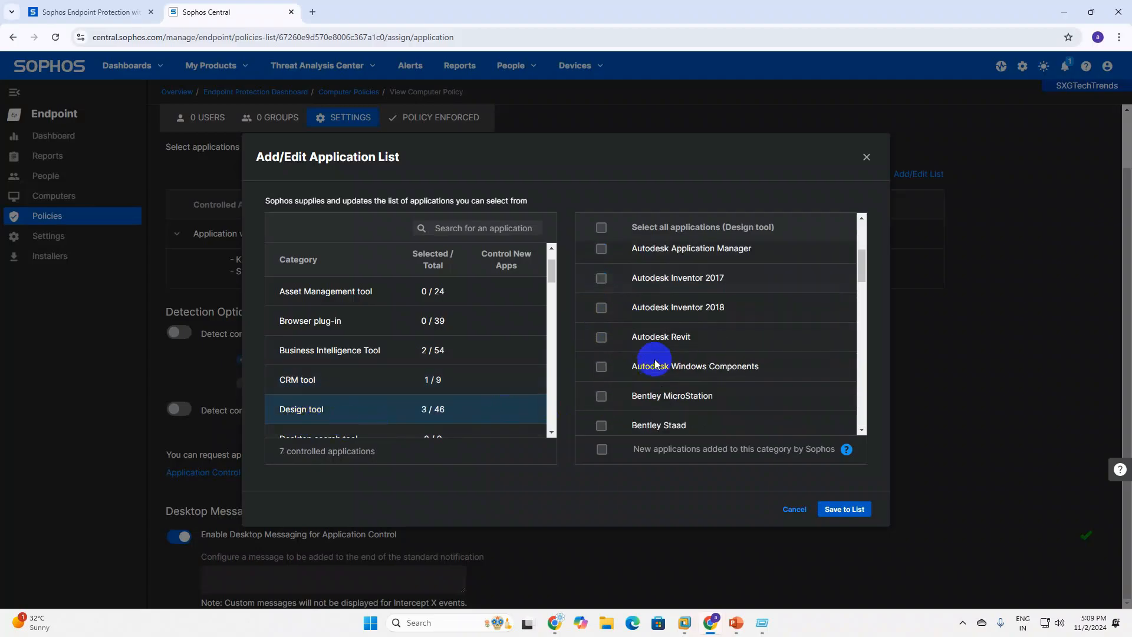
scroll(401, 401, down, 2)
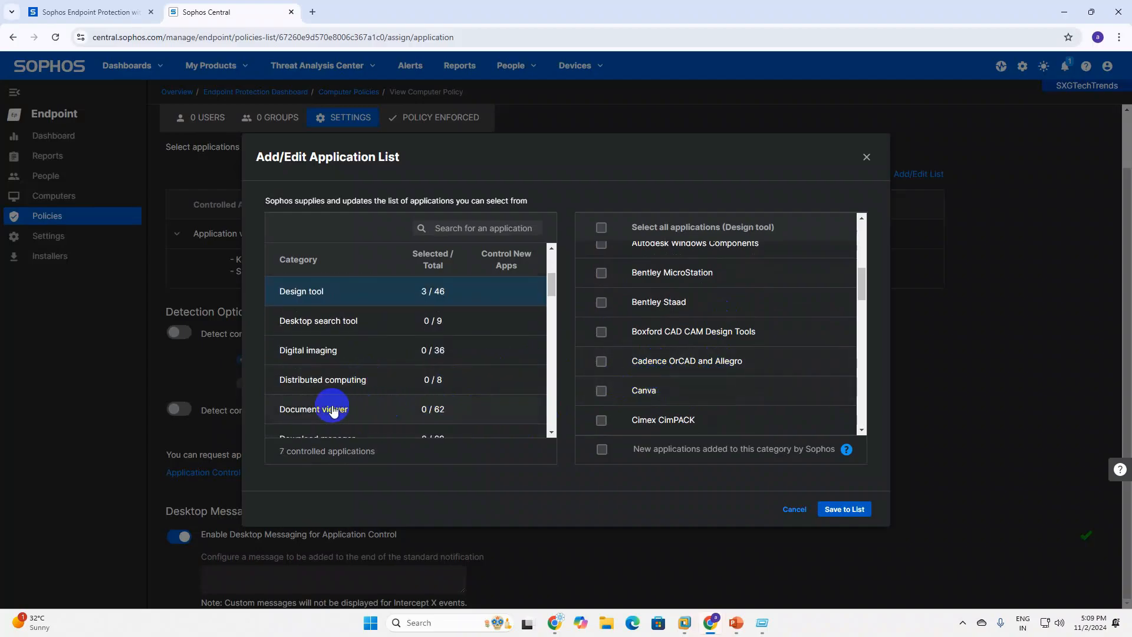
Untick Desk 365 and control Adobe Photoshop and Adobe Lightroom under Digital imaging.
click(349, 329)
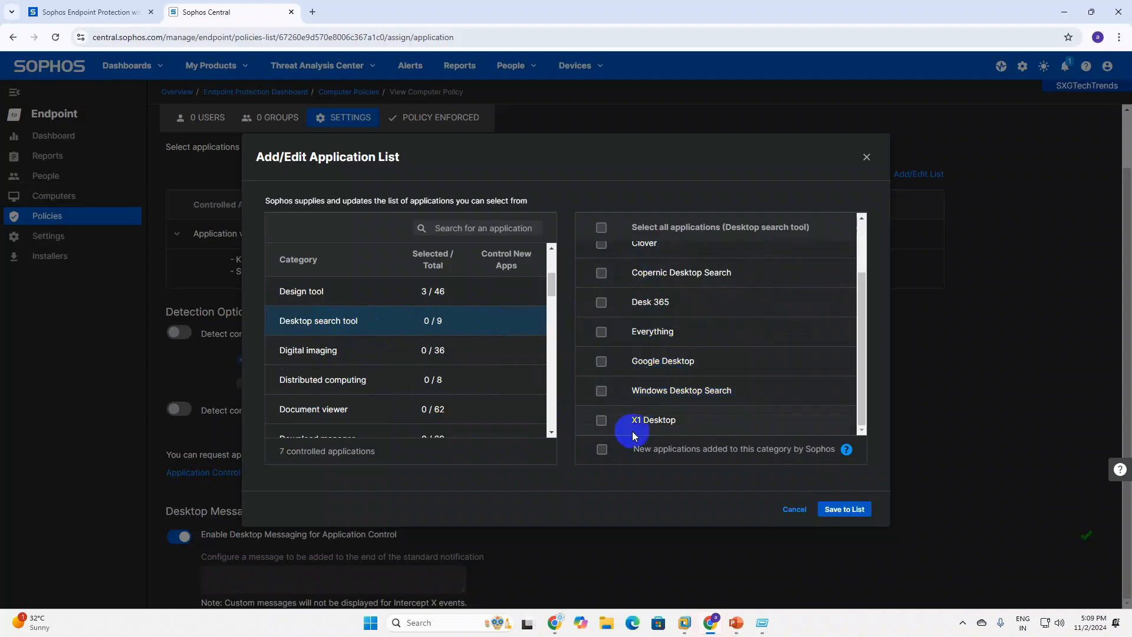
scroll(647, 277, up, 1)
scroll(646, 307, down, 1)
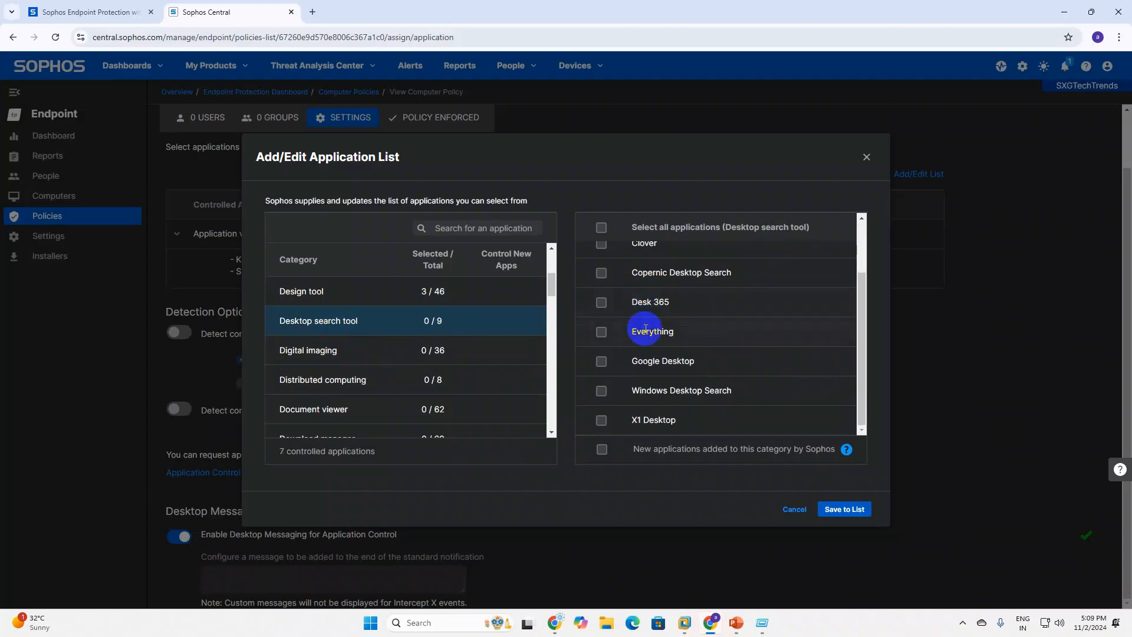
click(600, 305)
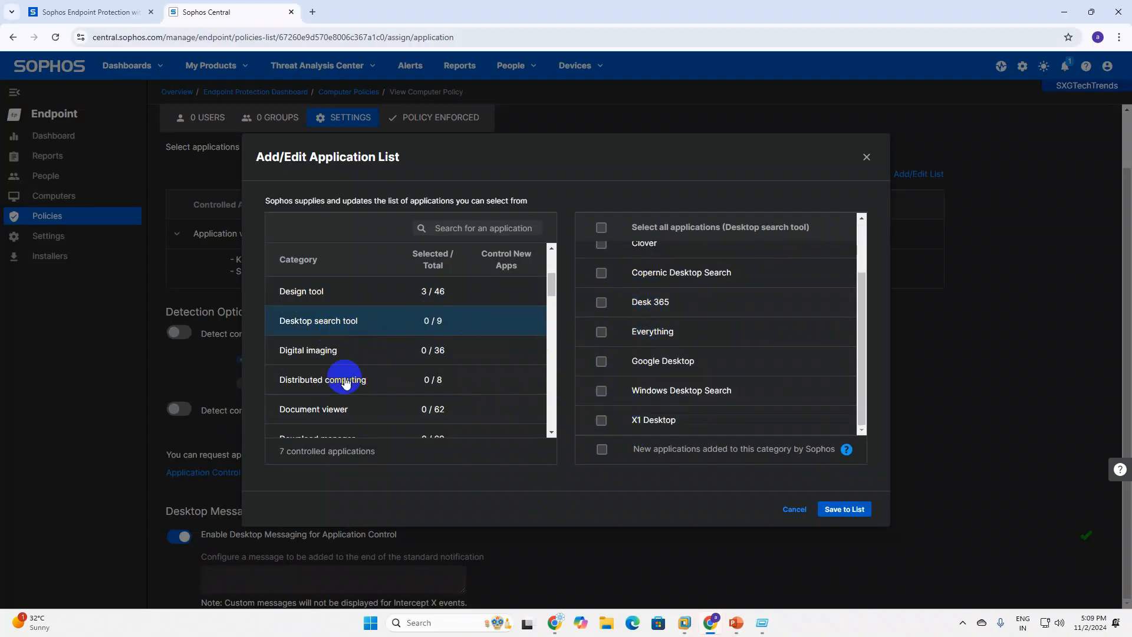
click(292, 352)
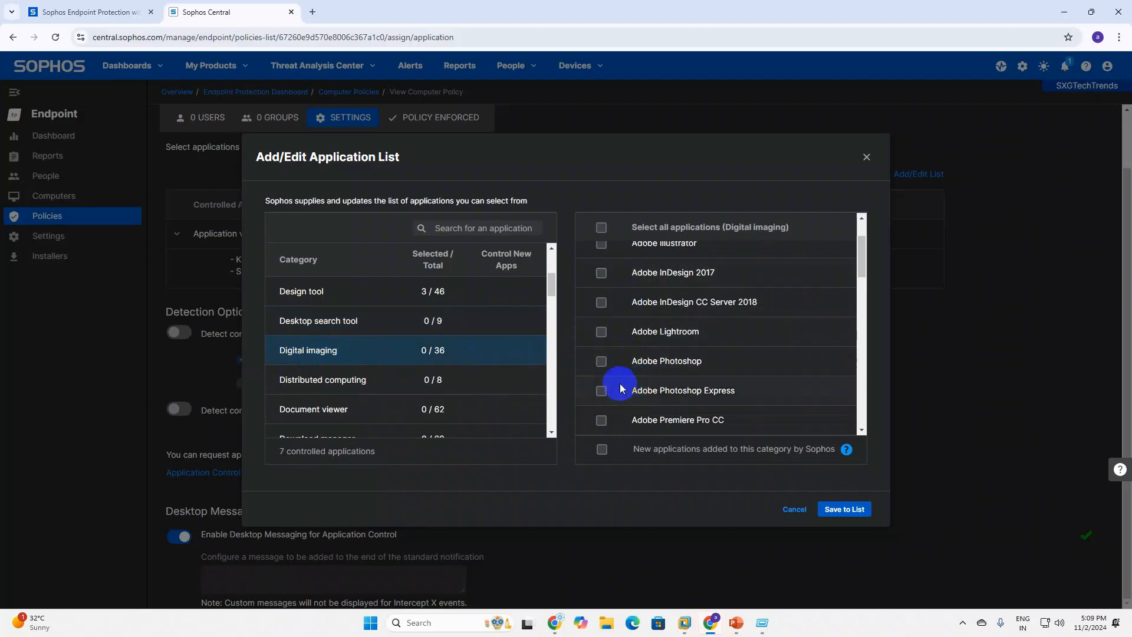
click(601, 361)
click(602, 332)
Control a Distributed computing app, plus Adobe Reader 5 and 9 under Document viewer.
click(340, 381)
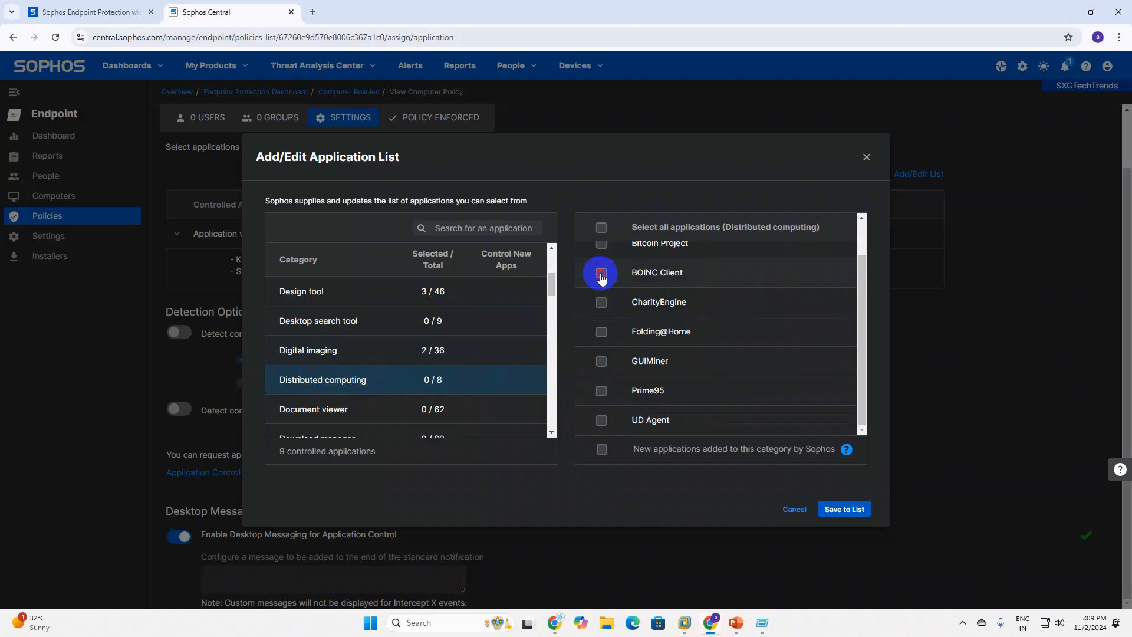
click(602, 302)
click(350, 413)
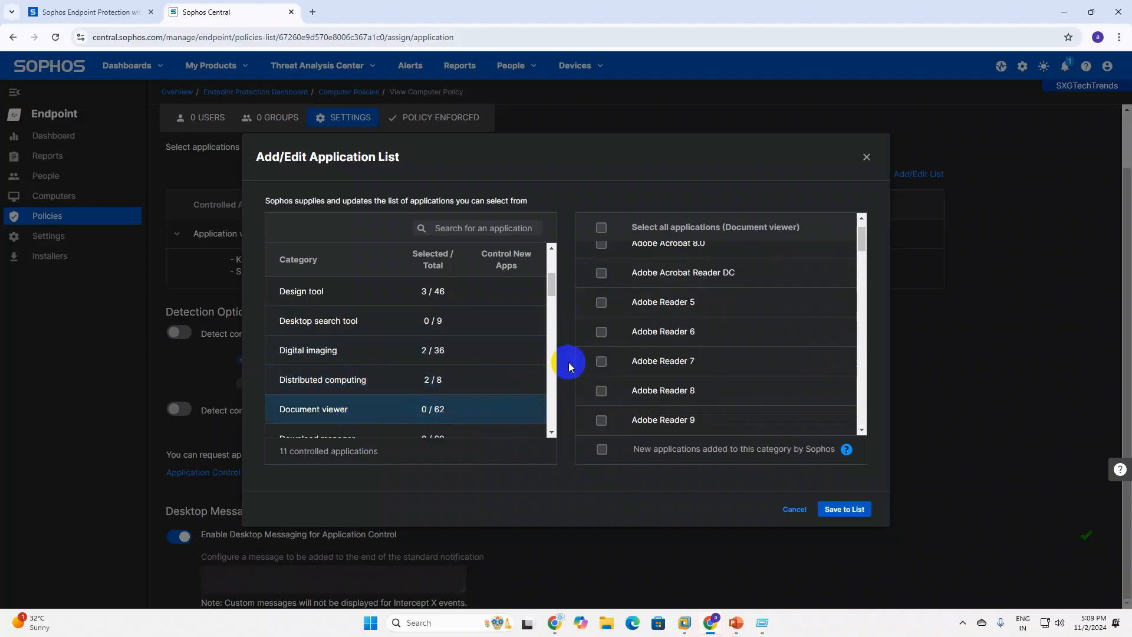
click(601, 302)
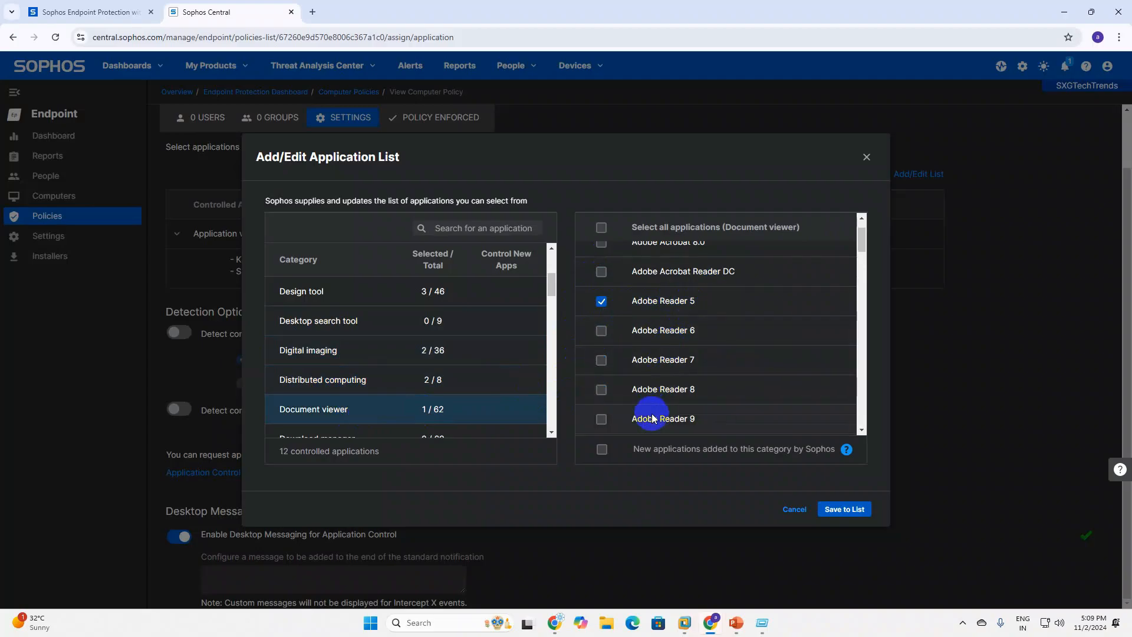
scroll(633, 401, down, 1)
click(597, 364)
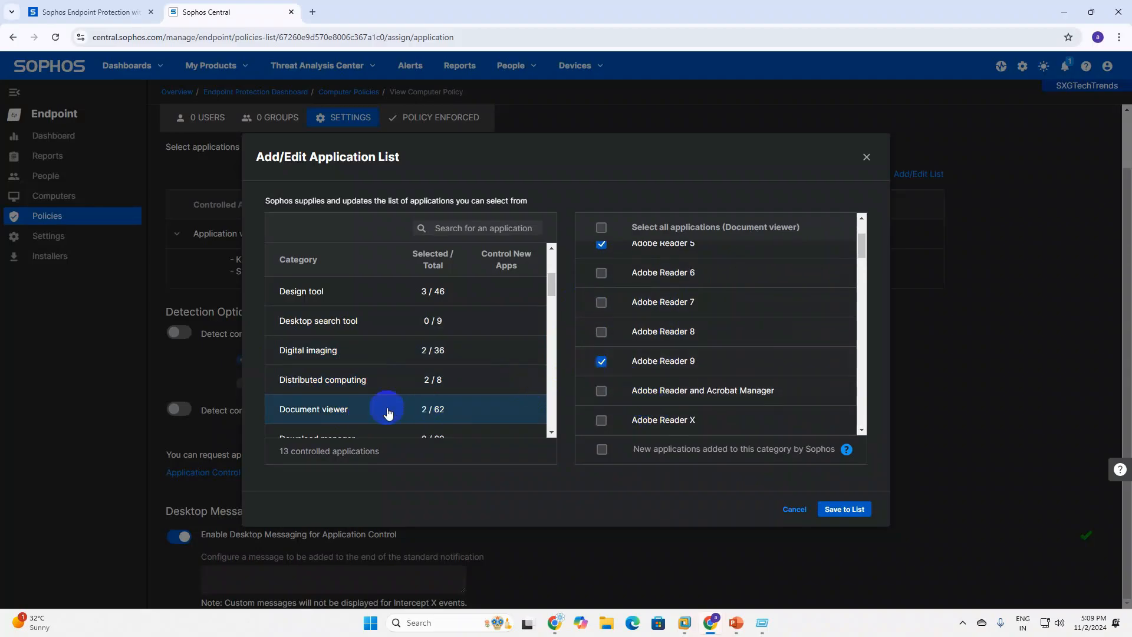
scroll(354, 392, down, 2)
click(311, 334)
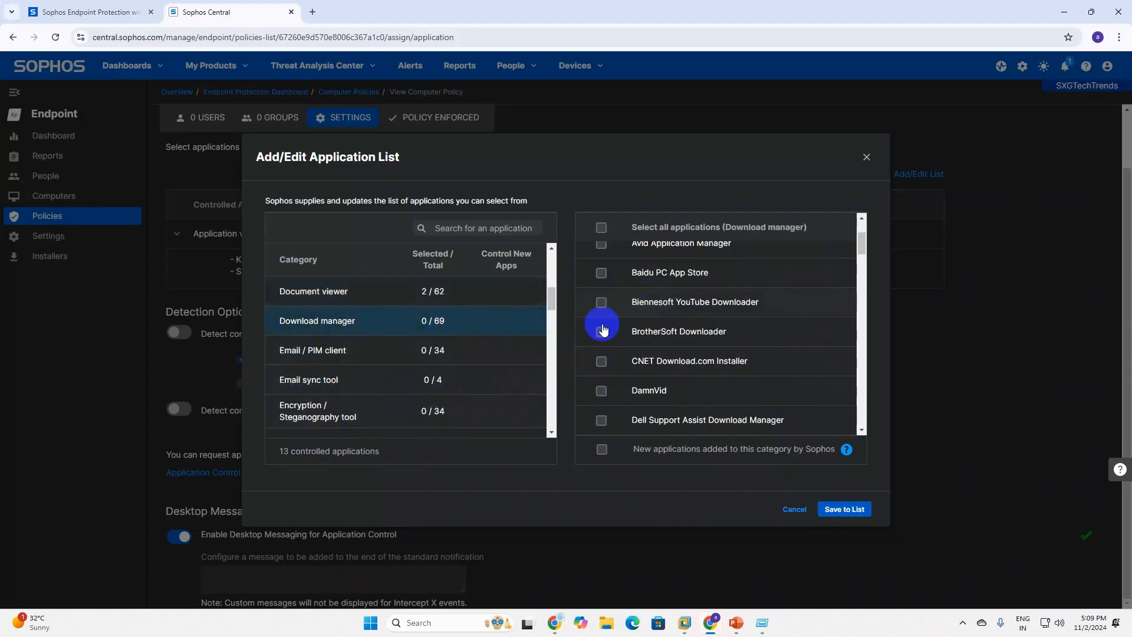
Control Outlook under Email / PIM client.
scroll(664, 386, down, 3)
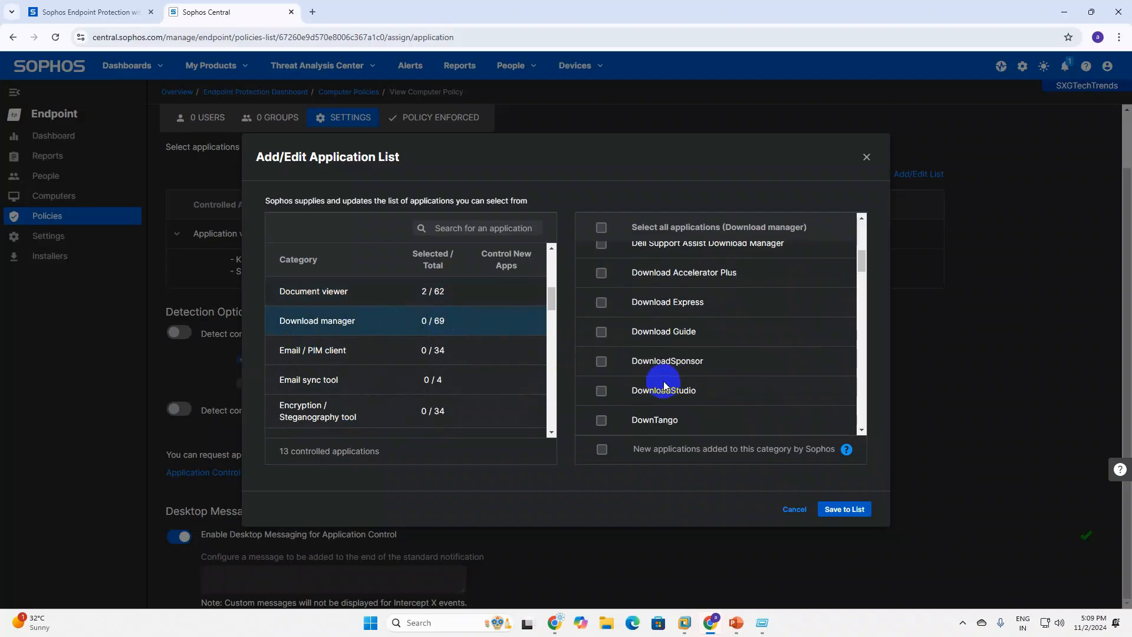
scroll(665, 386, up, 1)
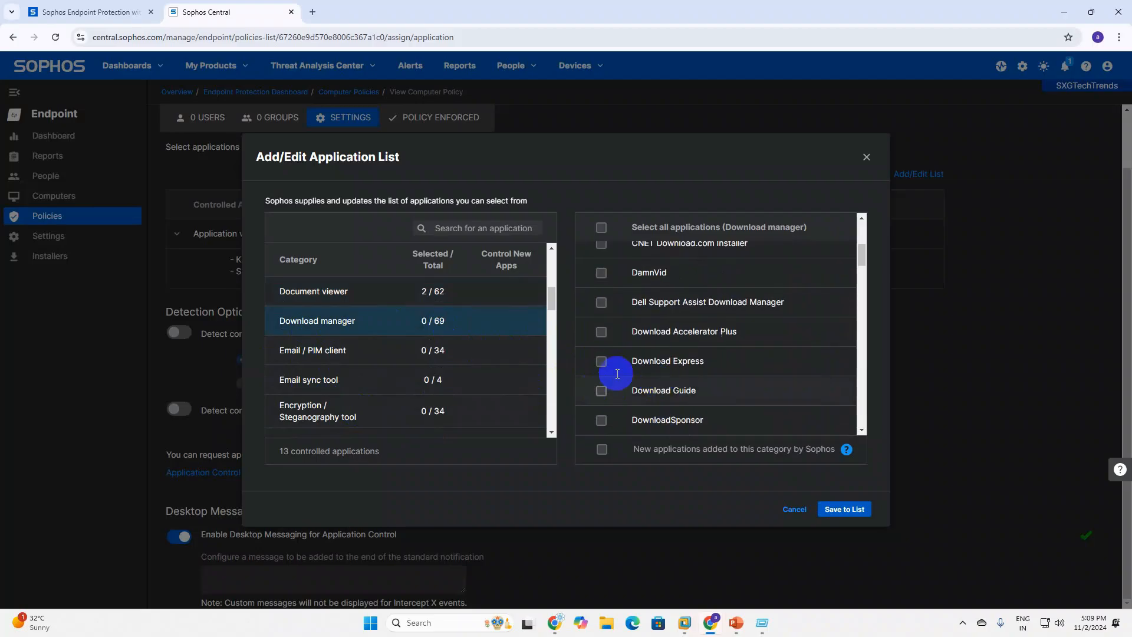
click(306, 361)
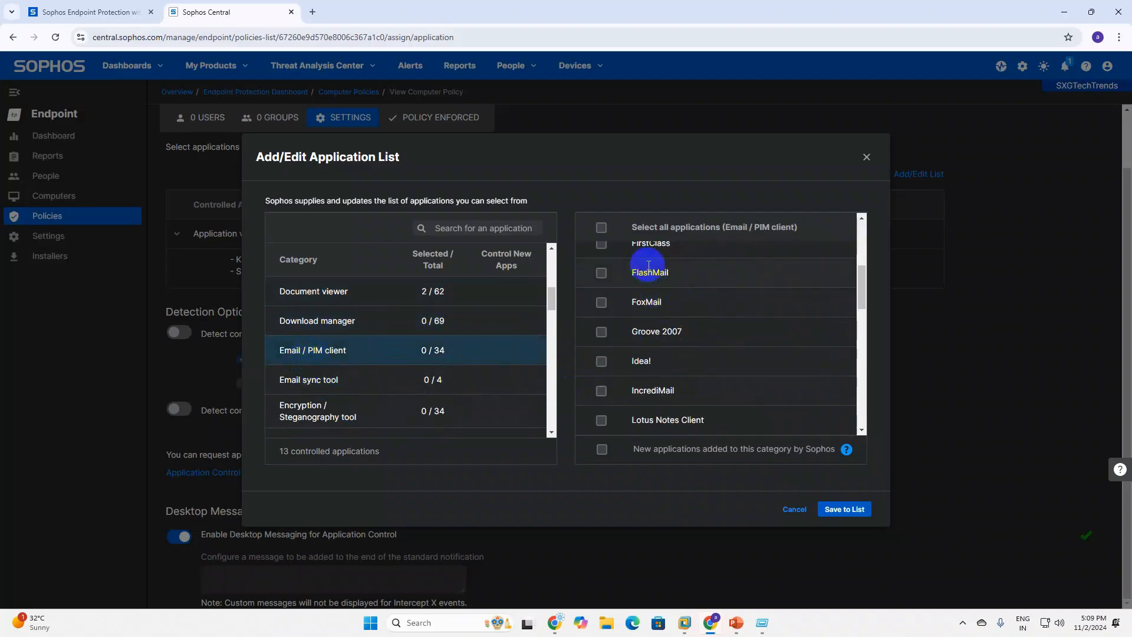
scroll(645, 369, down, 3)
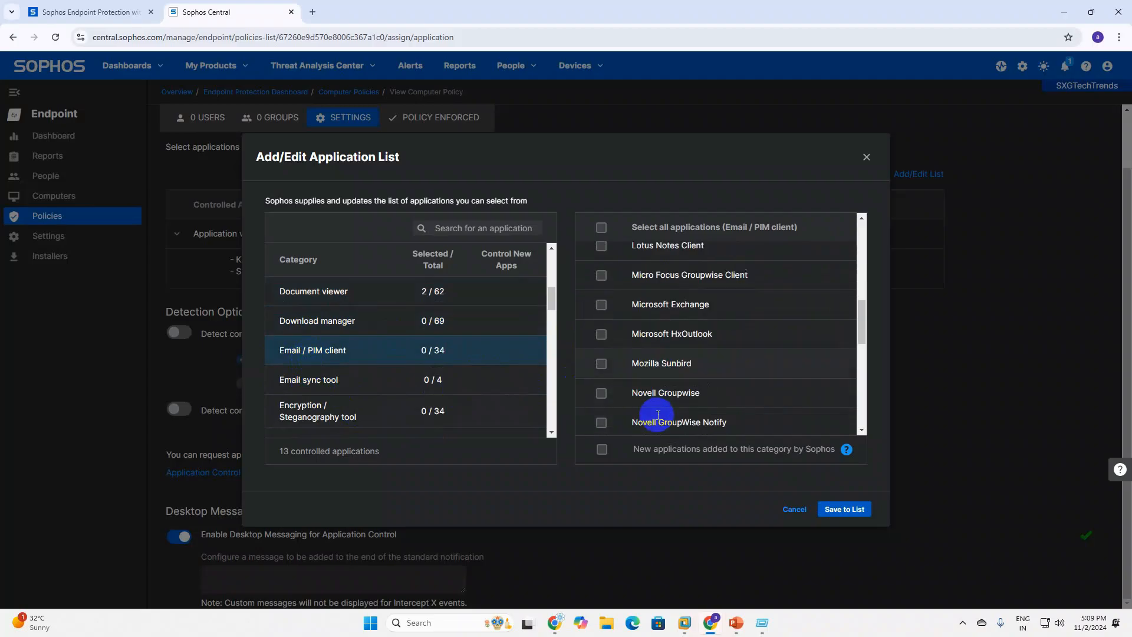
scroll(658, 415, down, 3)
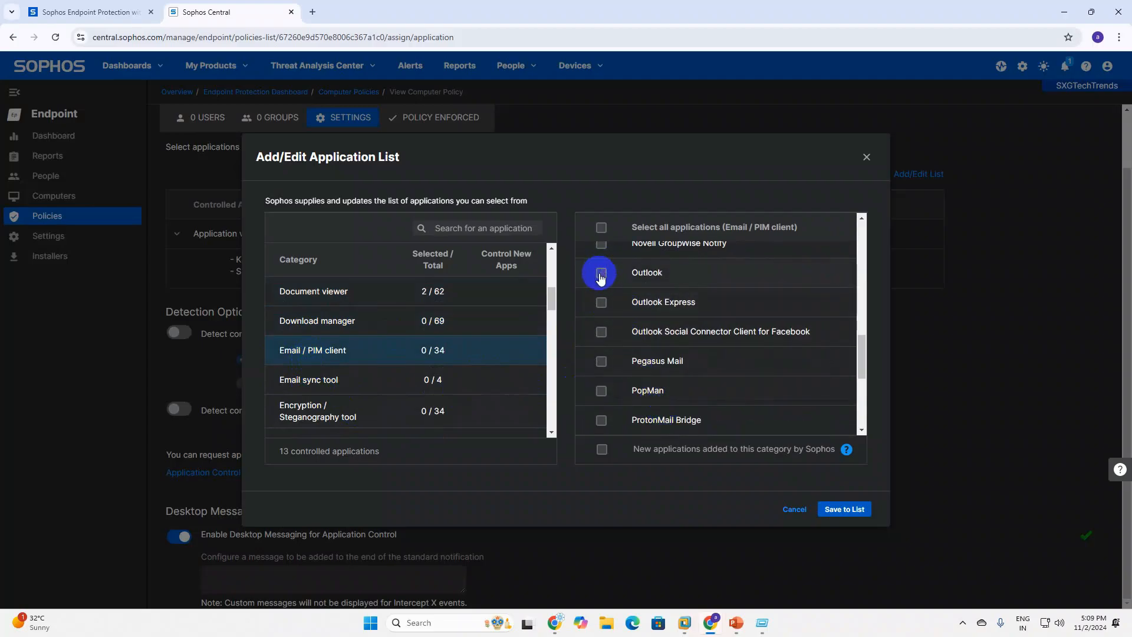
click(601, 274)
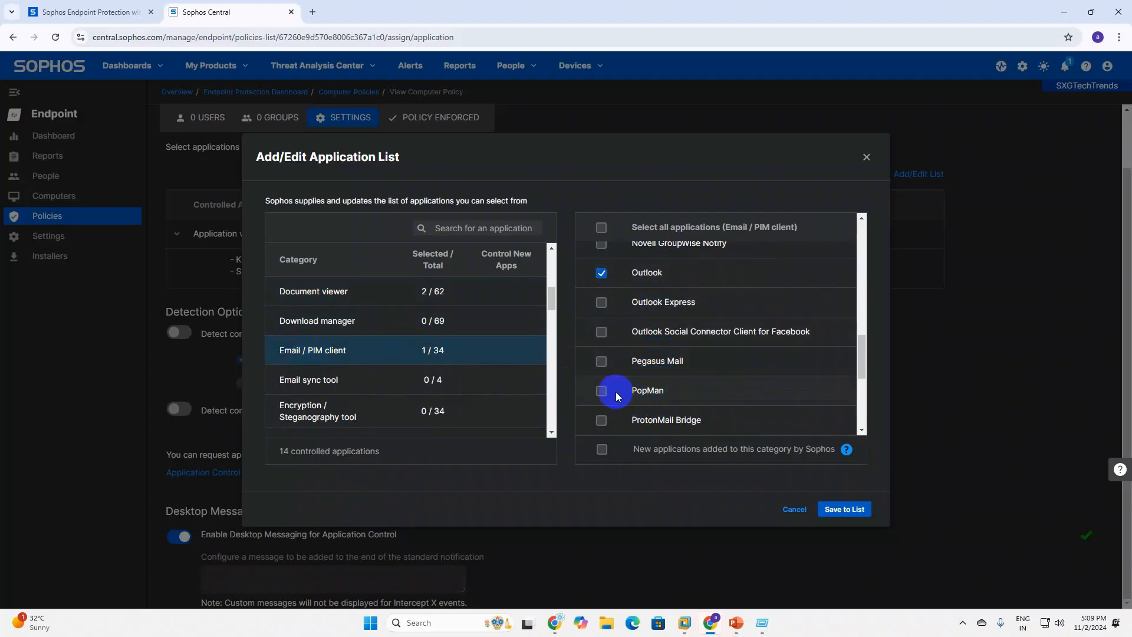
Browse the Email sync and Encryption / Steganography categories, then save the 14-application list.
scroll(616, 391, down, 4)
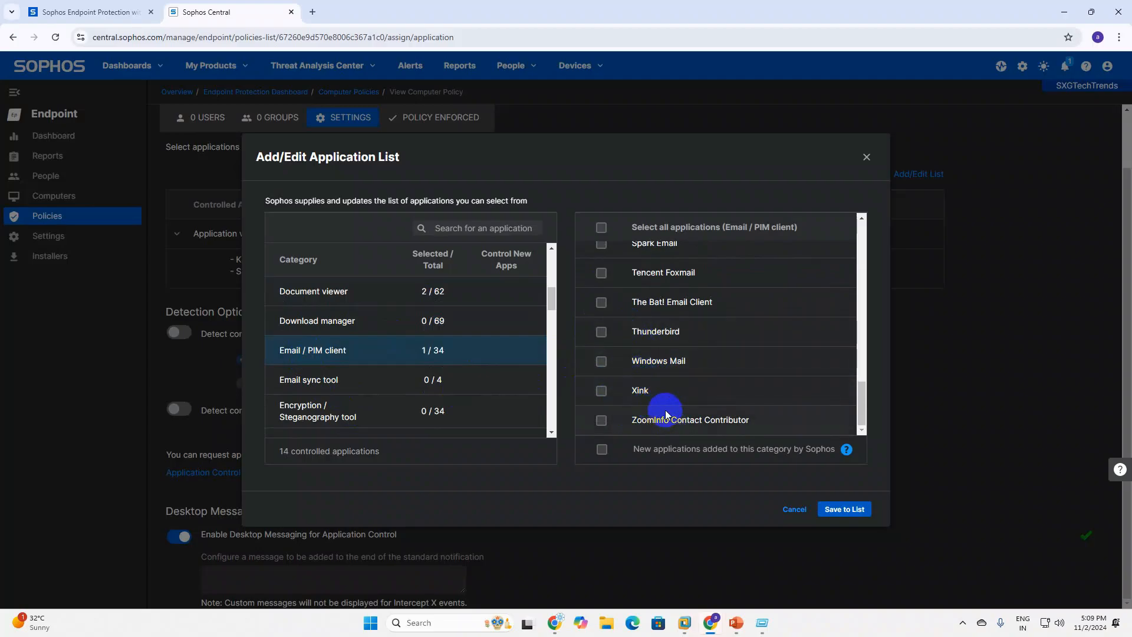
scroll(666, 415, up, 10)
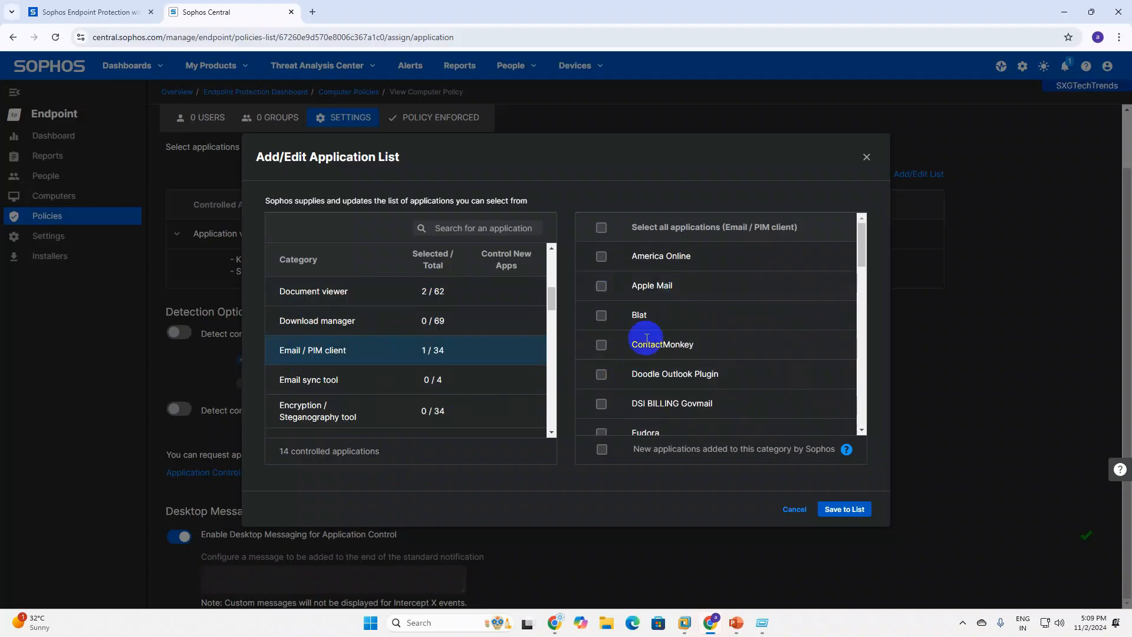
click(283, 386)
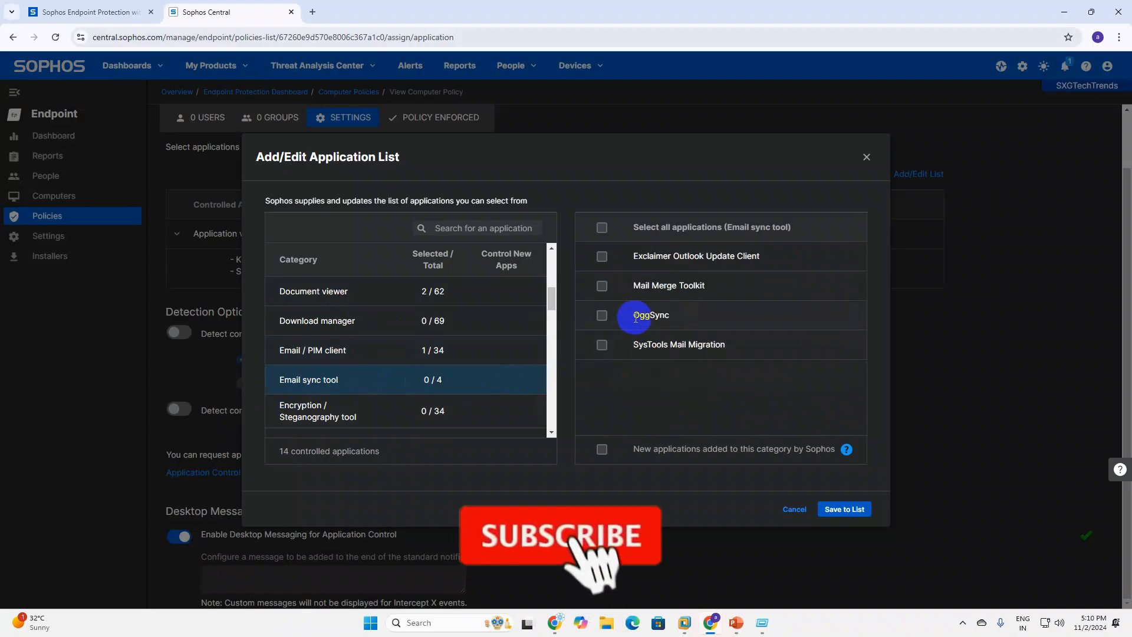
click(329, 415)
scroll(405, 387, down, 3)
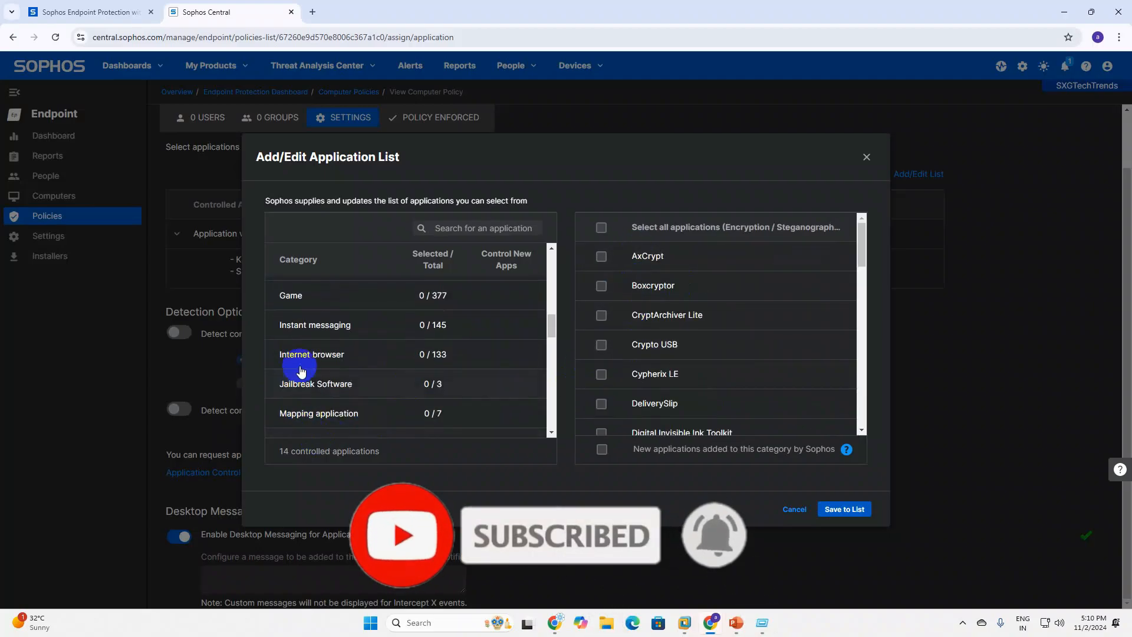
scroll(341, 396, down, 6)
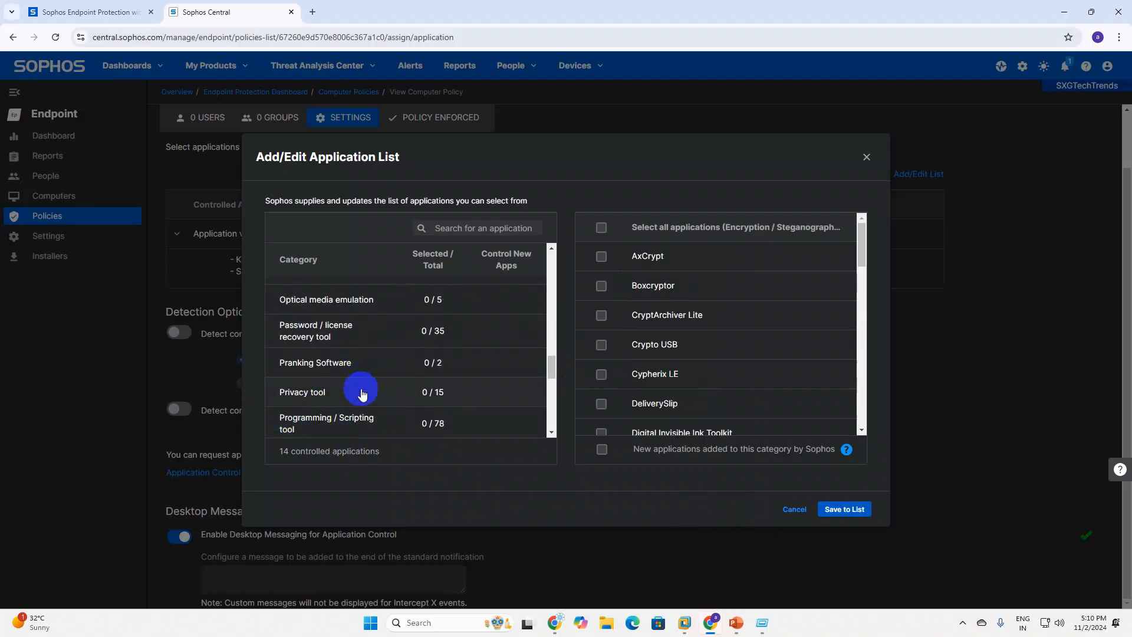
click(838, 511)
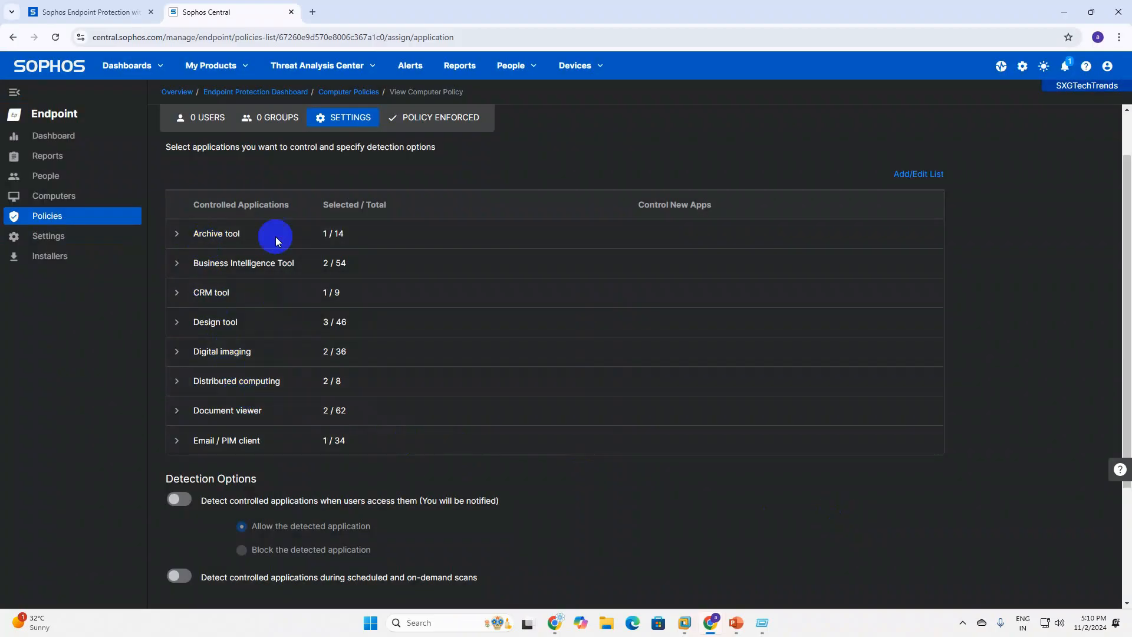
scroll(314, 458, down, 2)
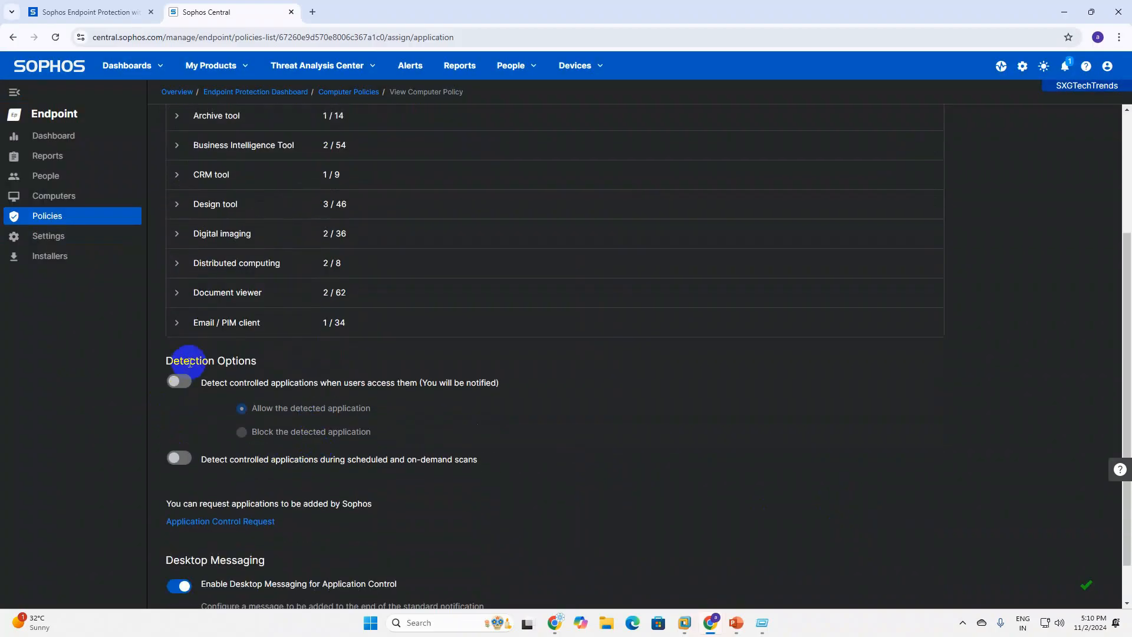
Switch on both Detection Options toggles: detect on user access and during scheduled/on-demand scans.
click(180, 383)
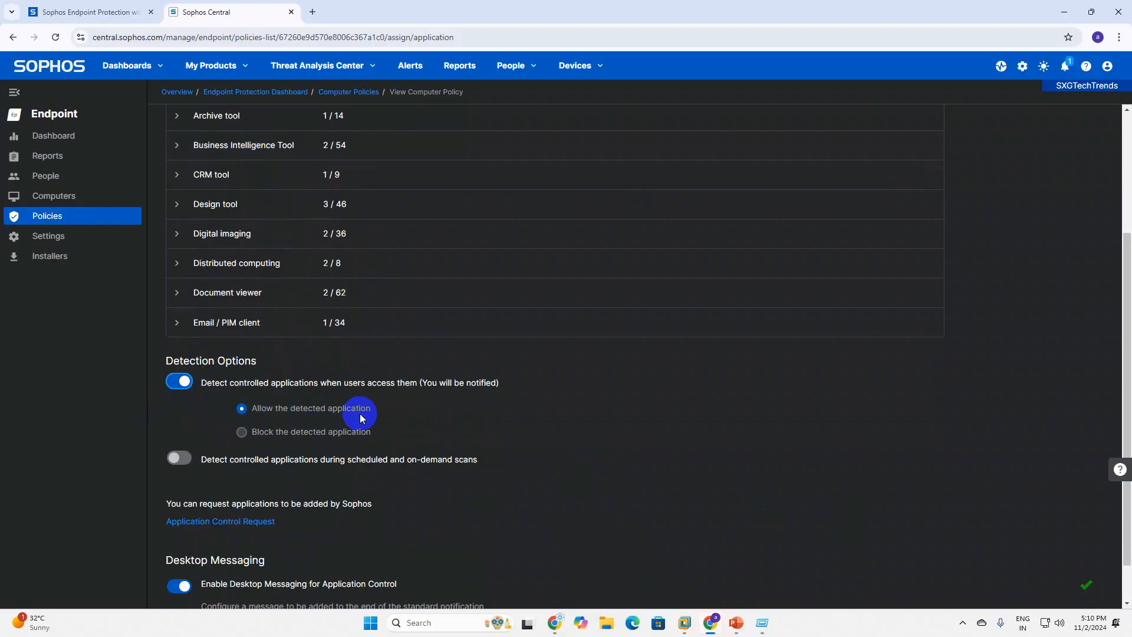
click(178, 459)
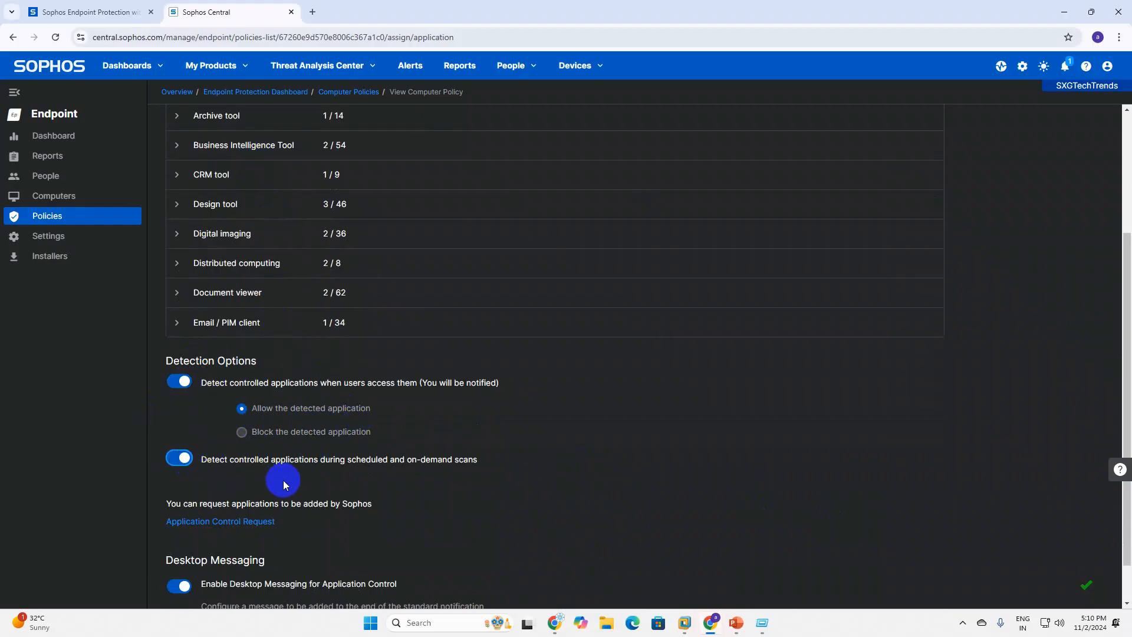
scroll(283, 480, down, 1)
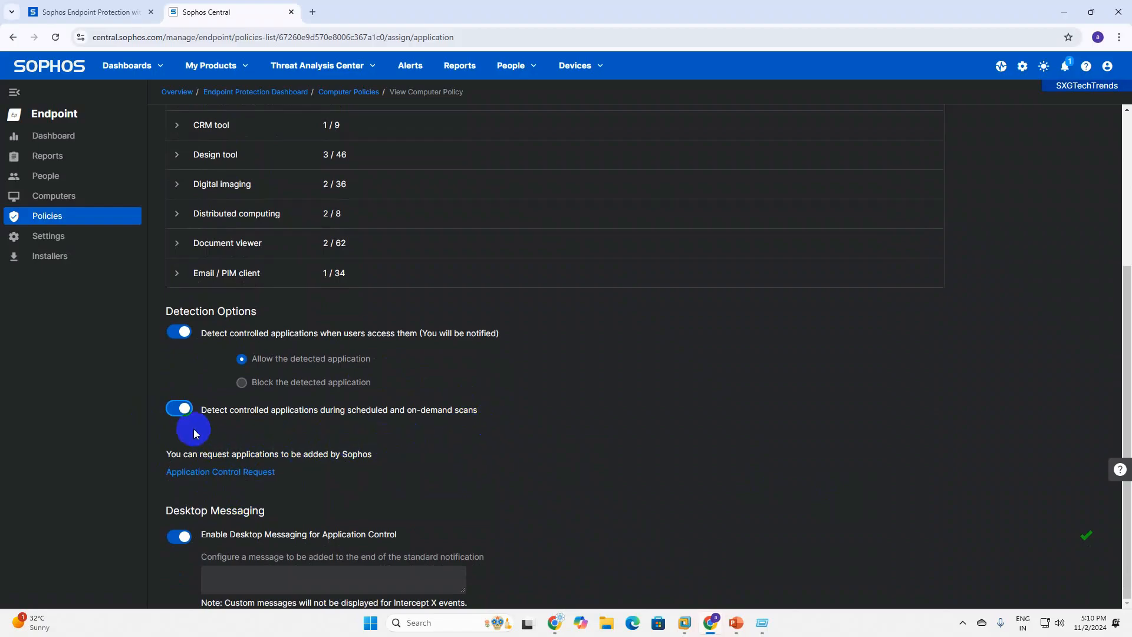
Enter the desktop message 'If Get error please contact to IT', correcting 'contect' to 'contact'.
click(235, 577)
key(Caps_Lock)
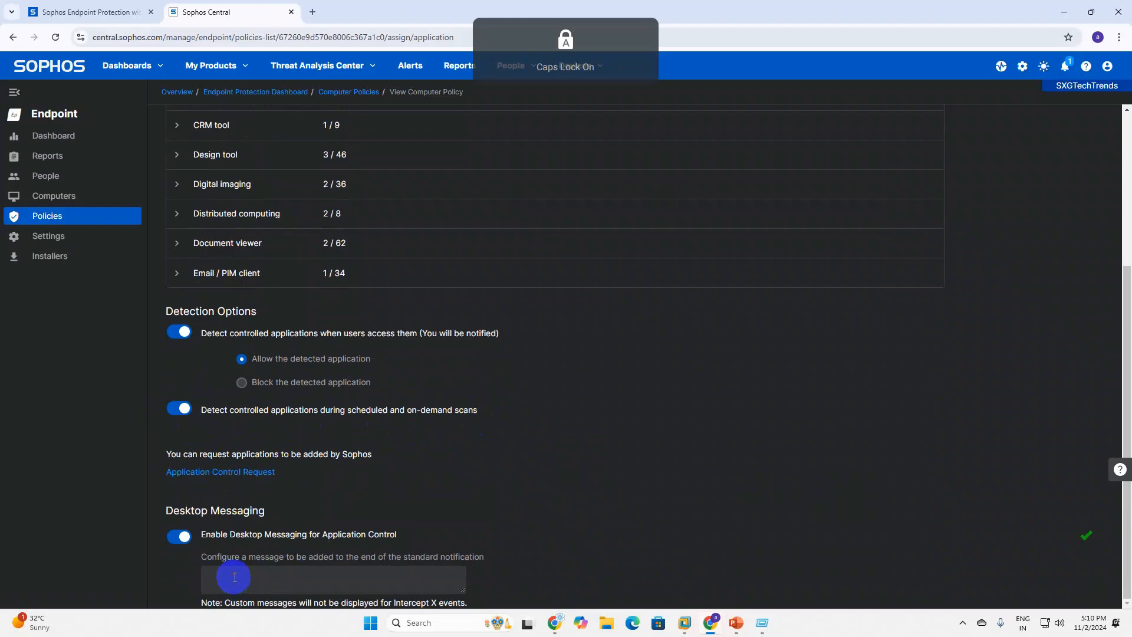
text(If Get error please contect to)
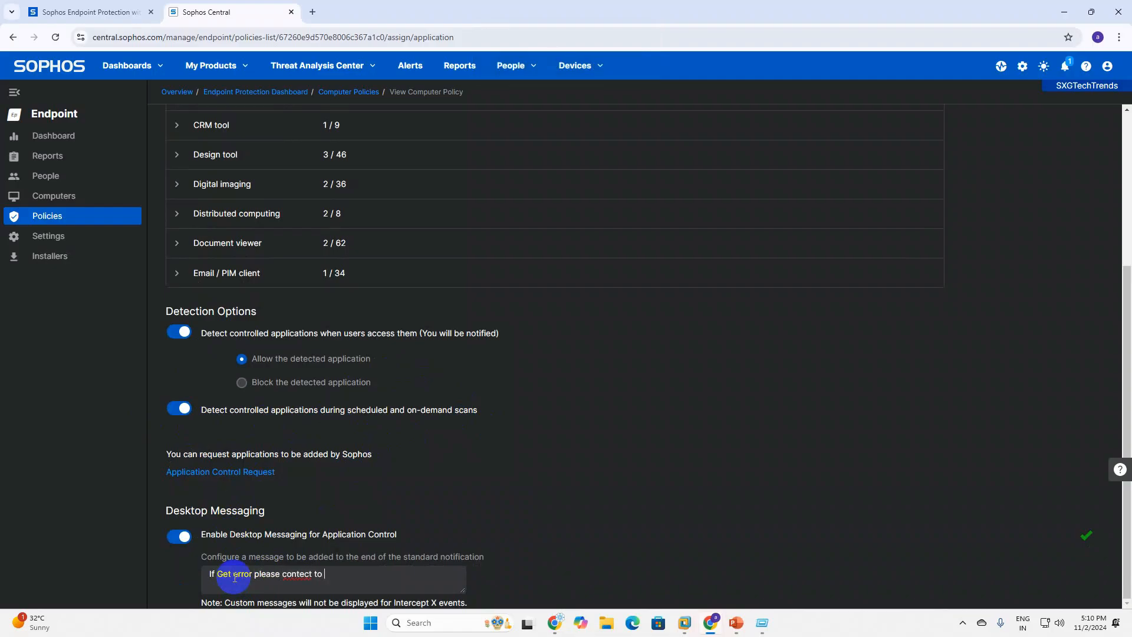
key(Caps_Lock)
text(IT)
key(Caps_Lock)
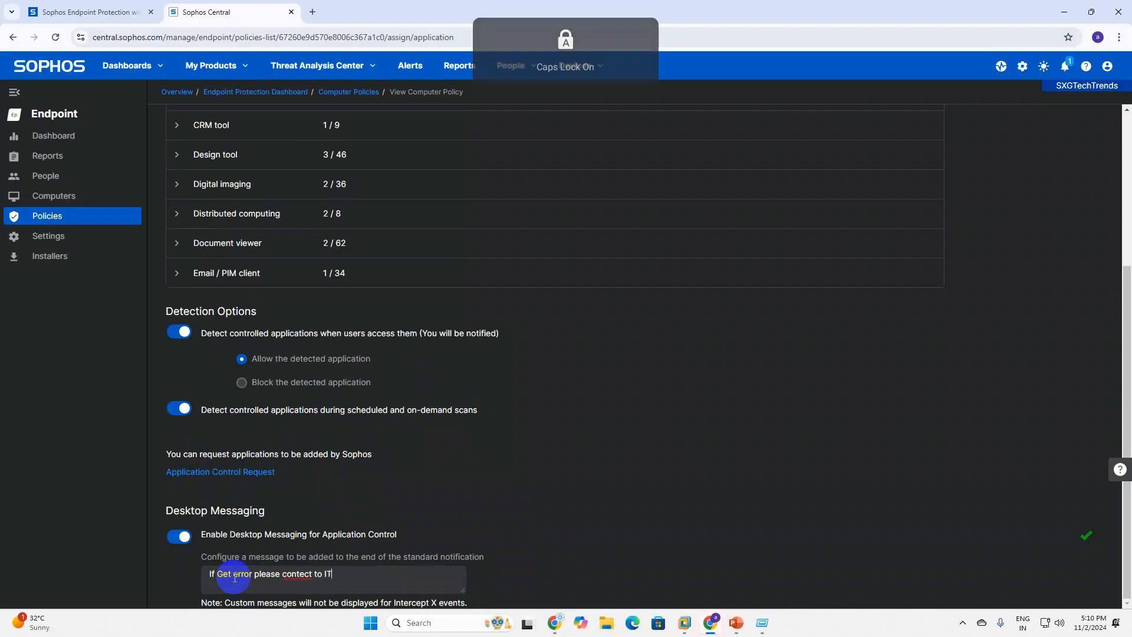
right_click(290, 575)
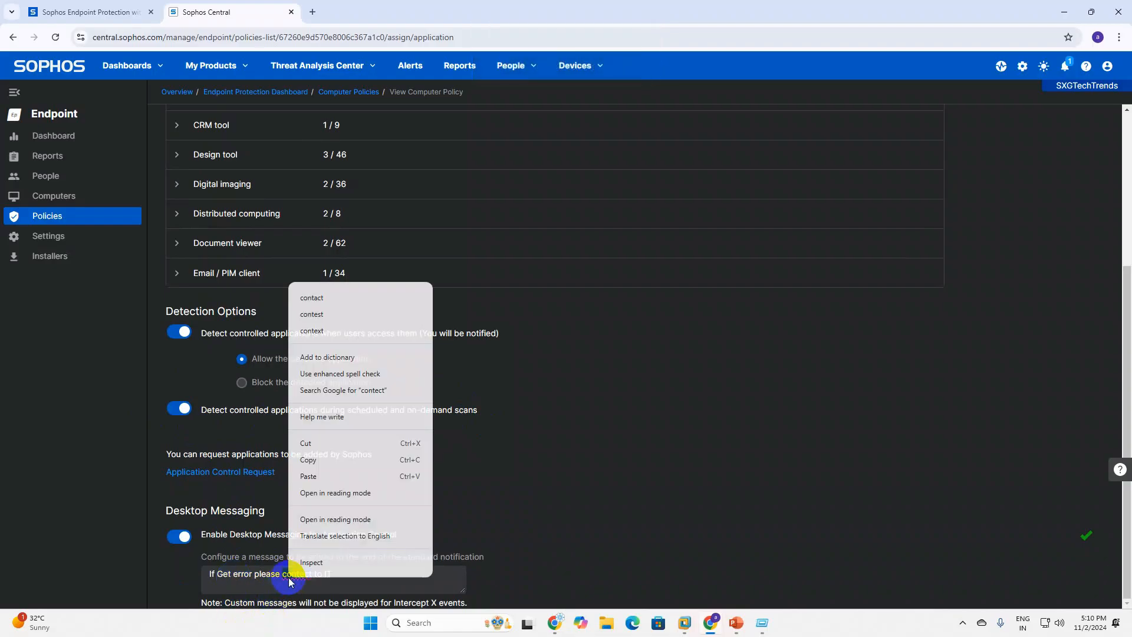
click(310, 296)
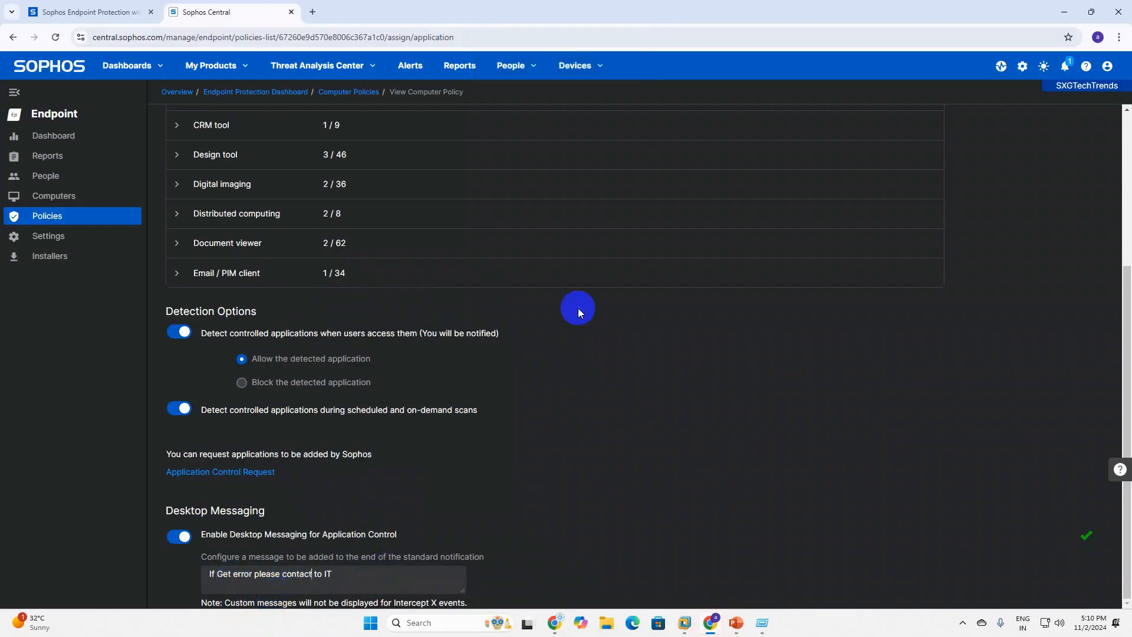
scroll(572, 307, up, 4)
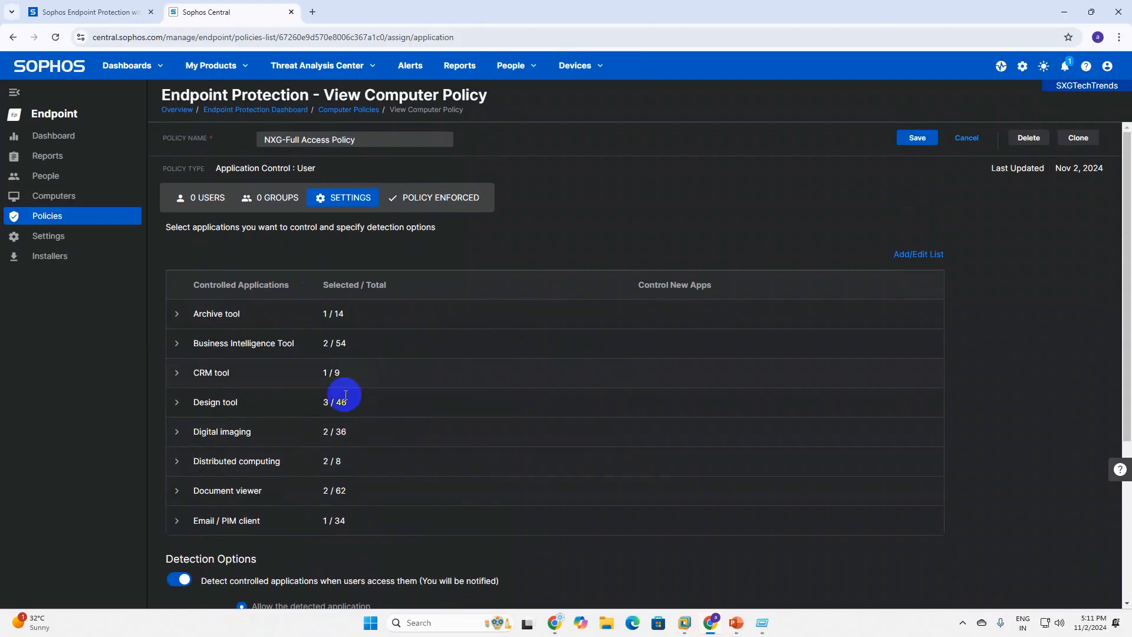
Save the NXG-Full Access Policy, recheck its Settings, and move on to the Full Block Policy.
click(920, 137)
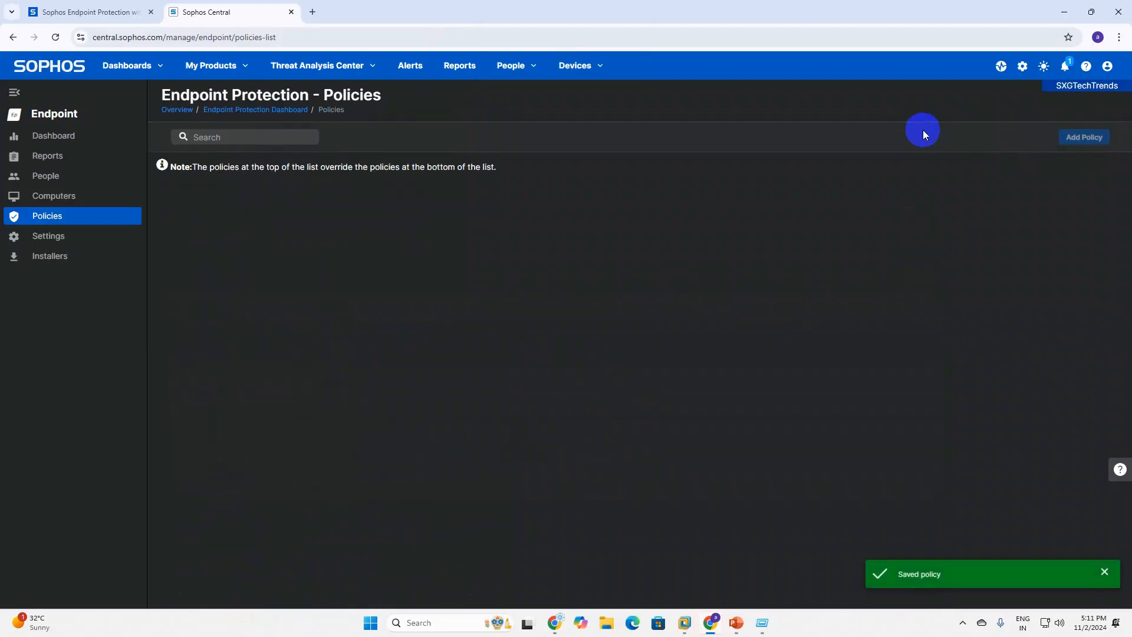
scroll(347, 448, down, 5)
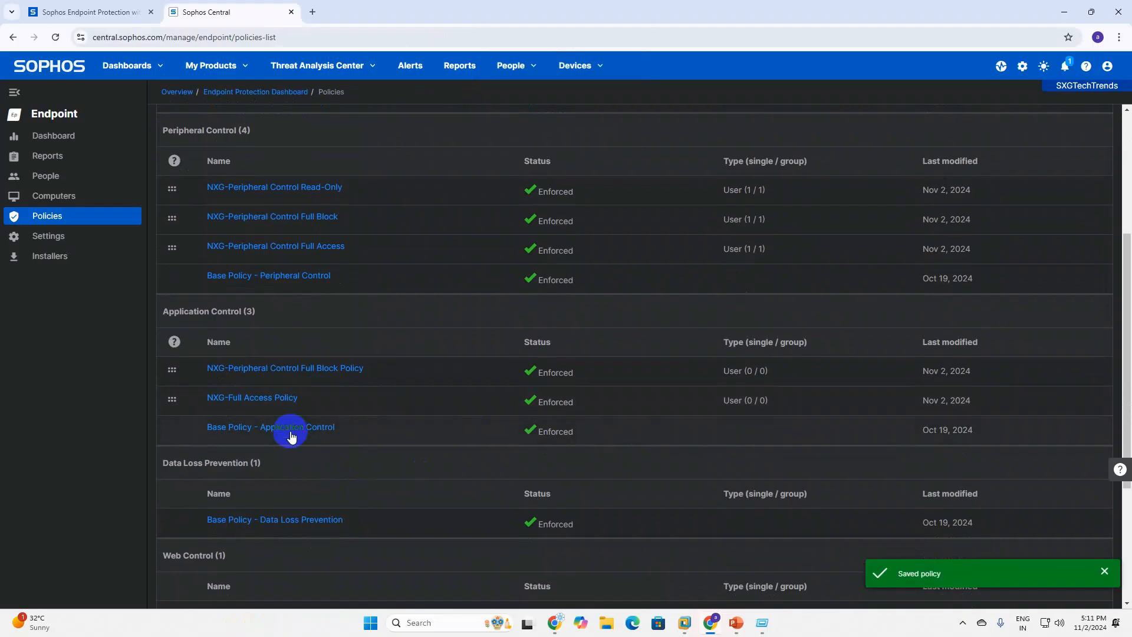
click(280, 399)
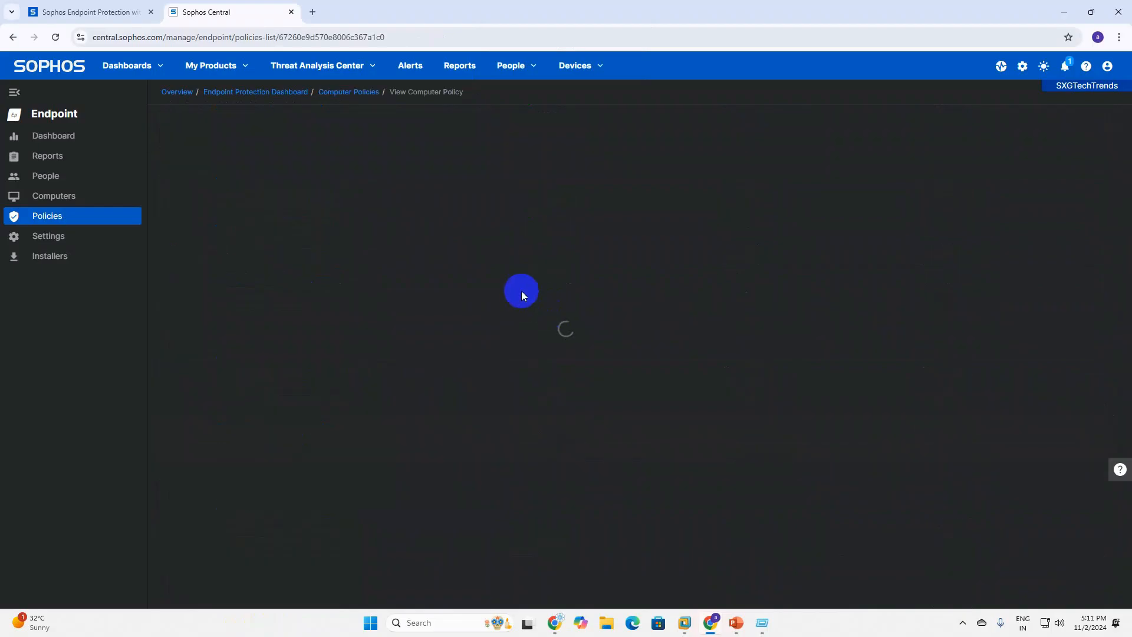
click(353, 198)
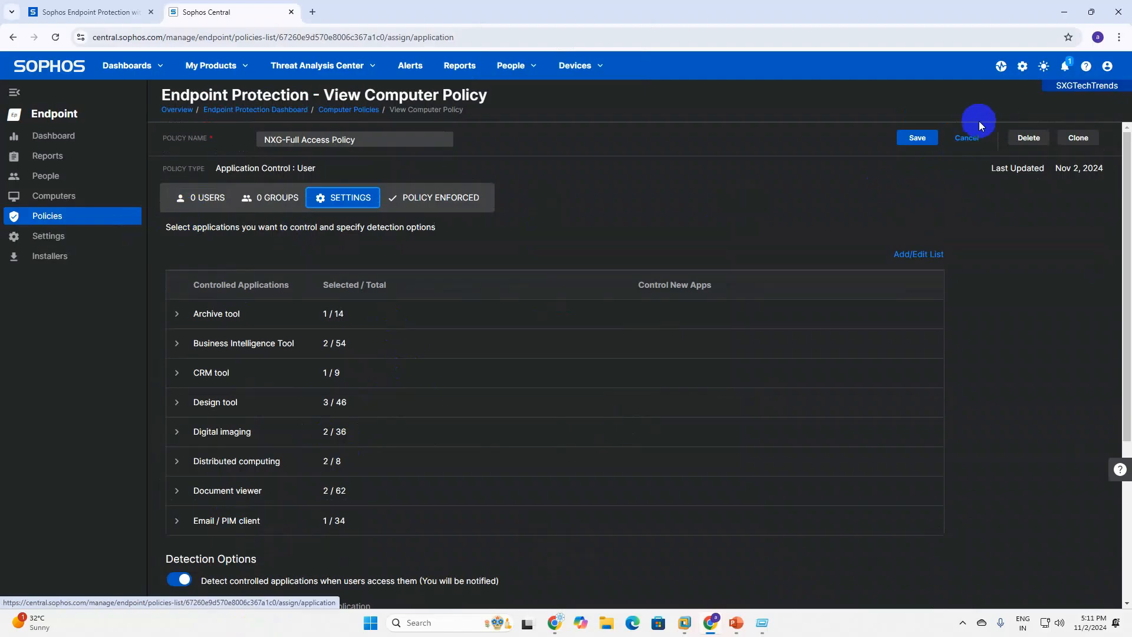
click(962, 139)
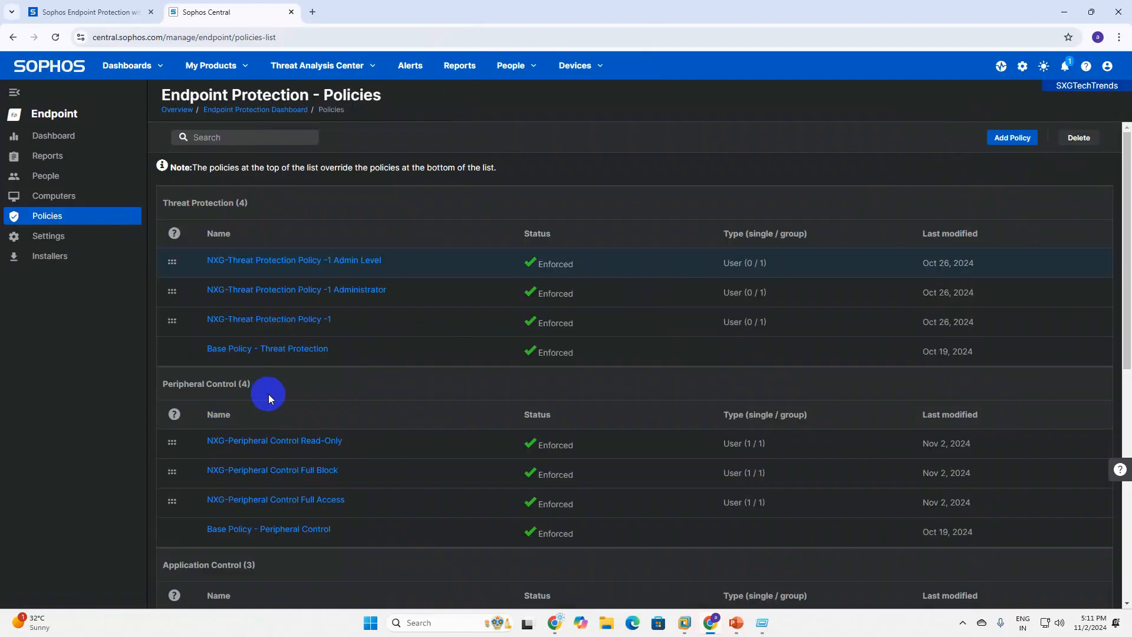
scroll(306, 489, down, 3)
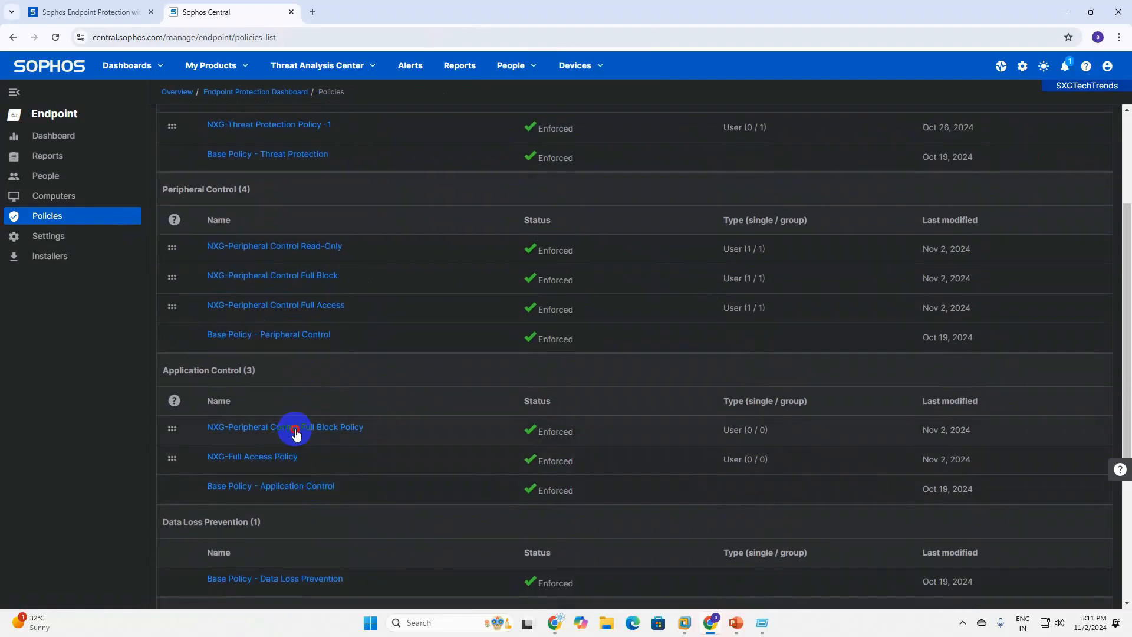
click(296, 426)
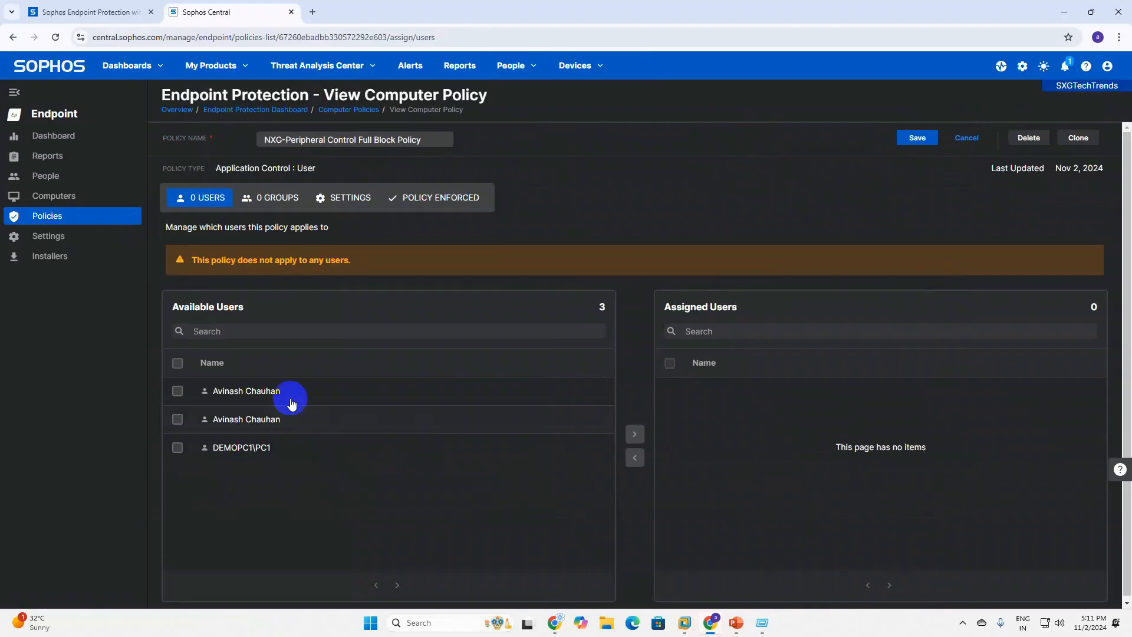
In the Full Block Policy's Settings, enable detection on user access, keeping detected apps set to Allow.
click(328, 202)
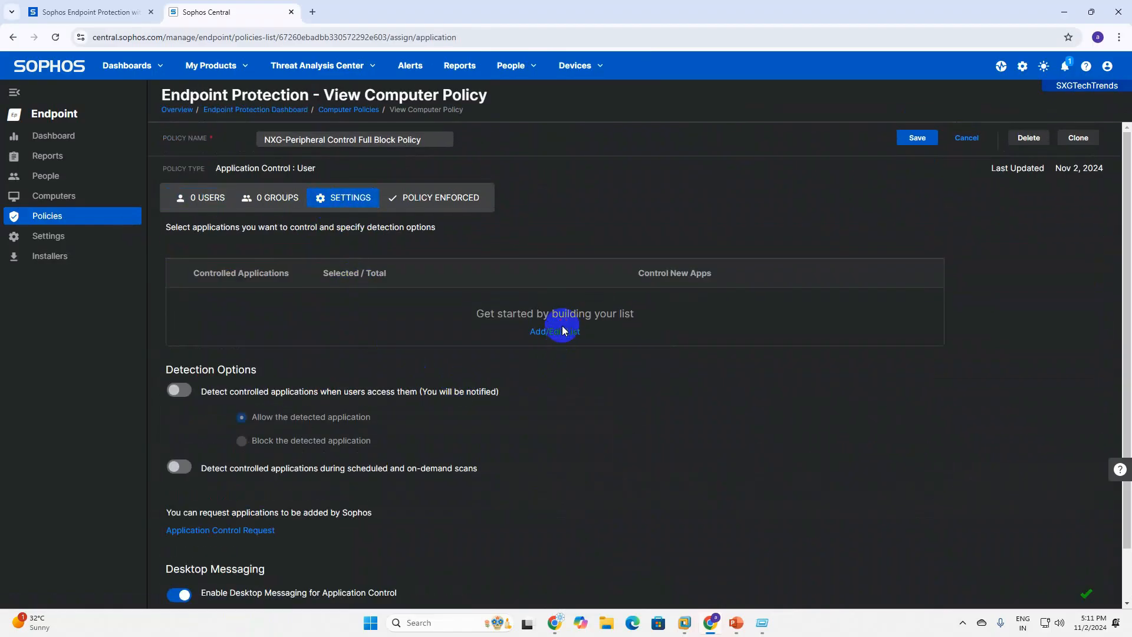
click(563, 328)
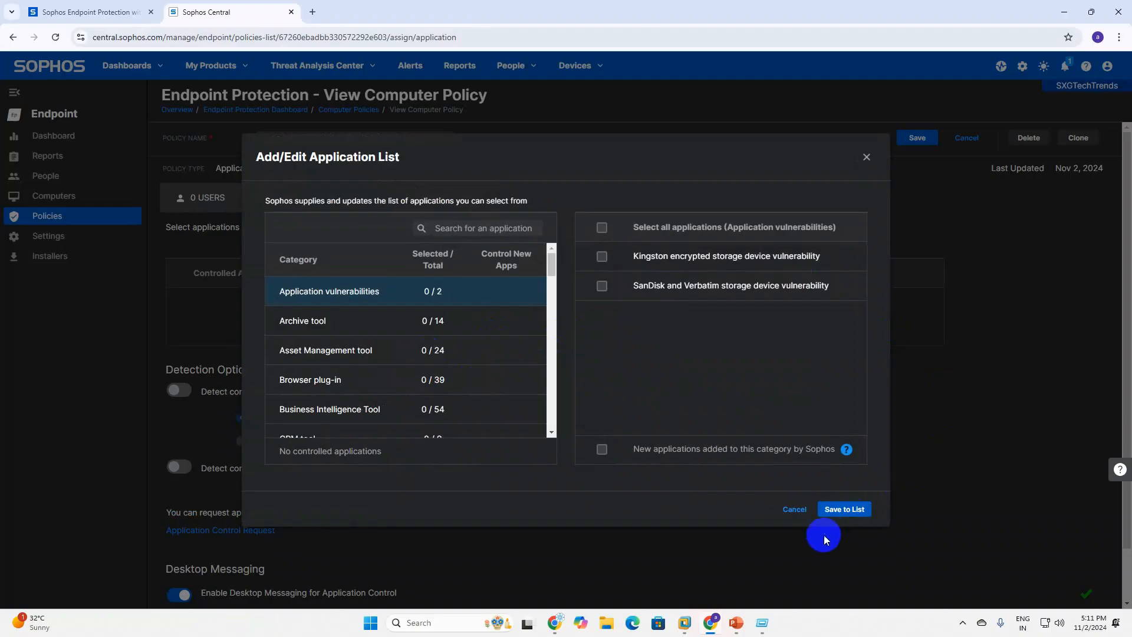
click(794, 508)
click(182, 390)
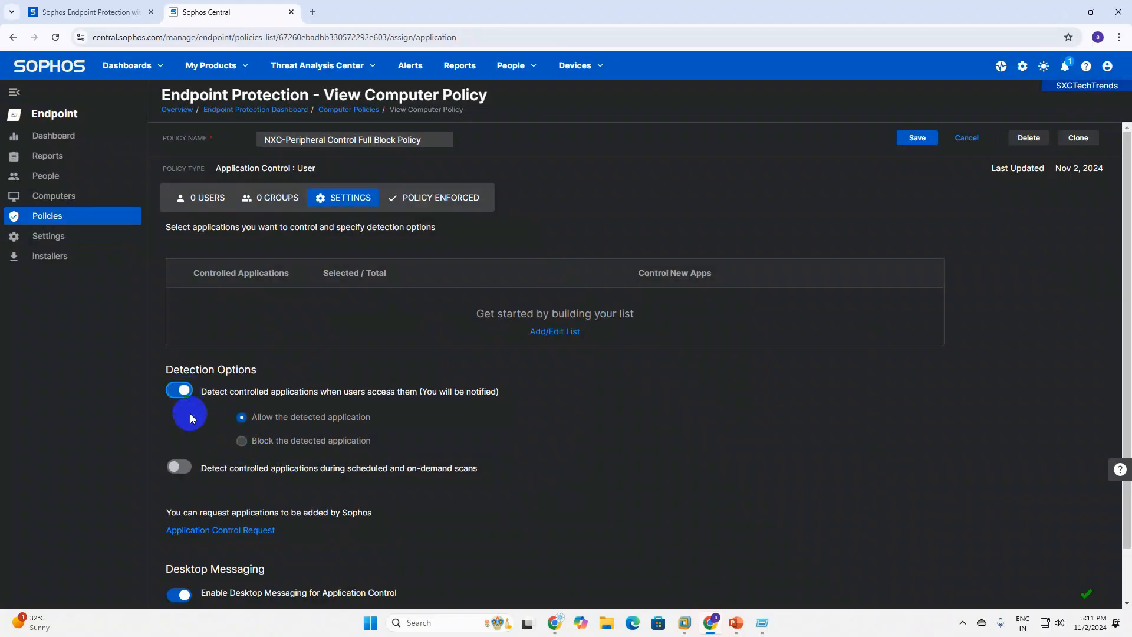
click(243, 445)
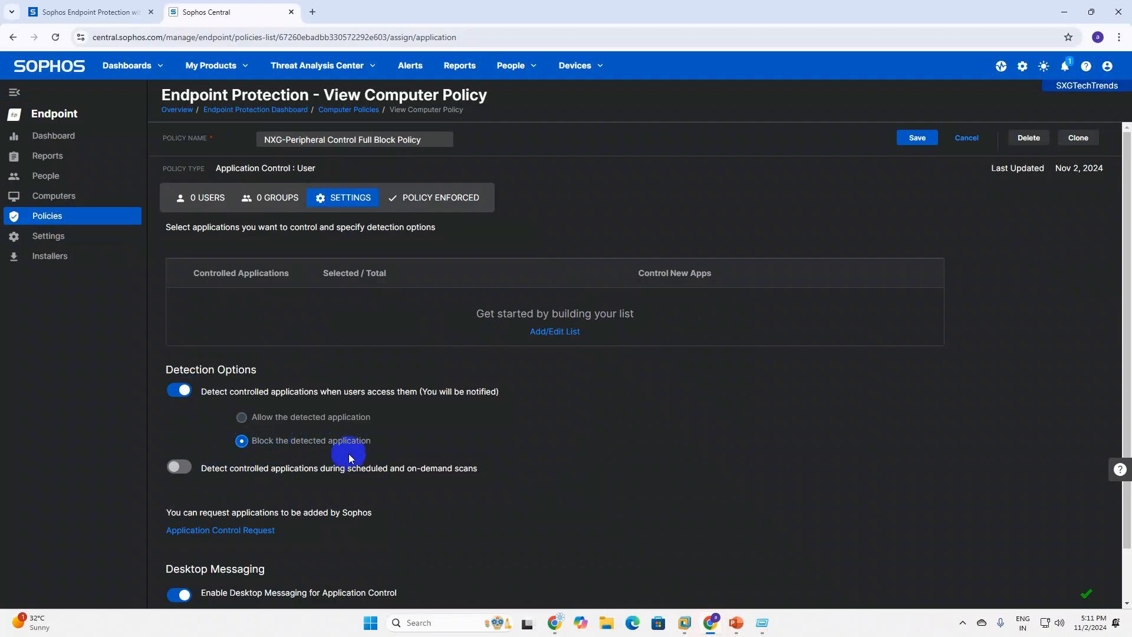
click(242, 418)
Search 'OUT' and add Outlook to the Full Block Policy's controlled applications.
click(549, 334)
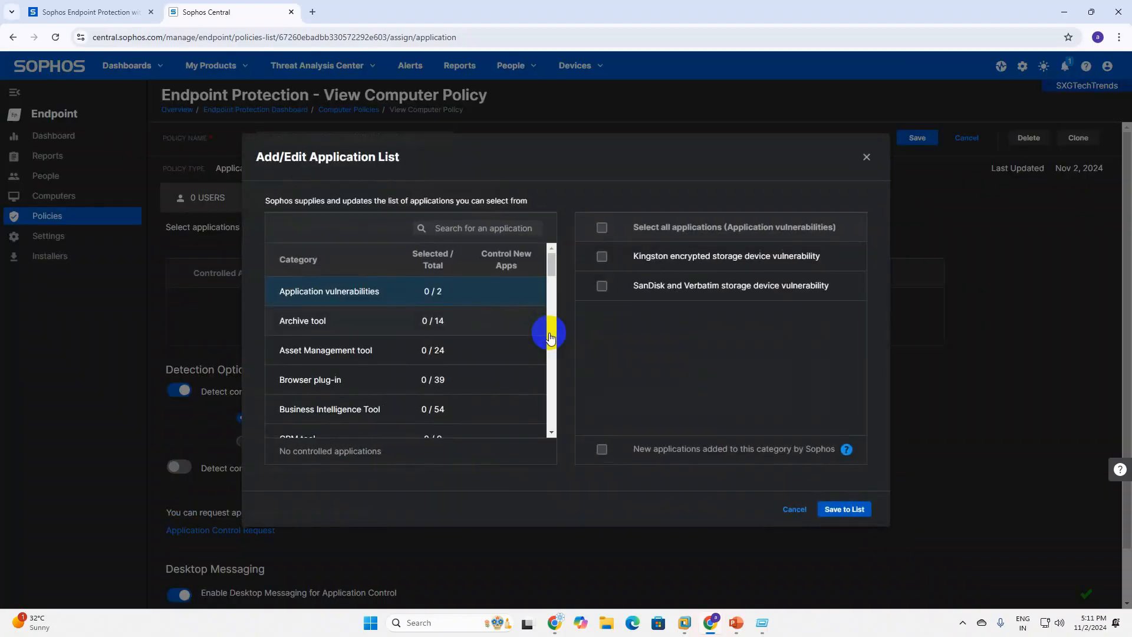
scroll(342, 372, down, 5)
scroll(345, 395, down, 5)
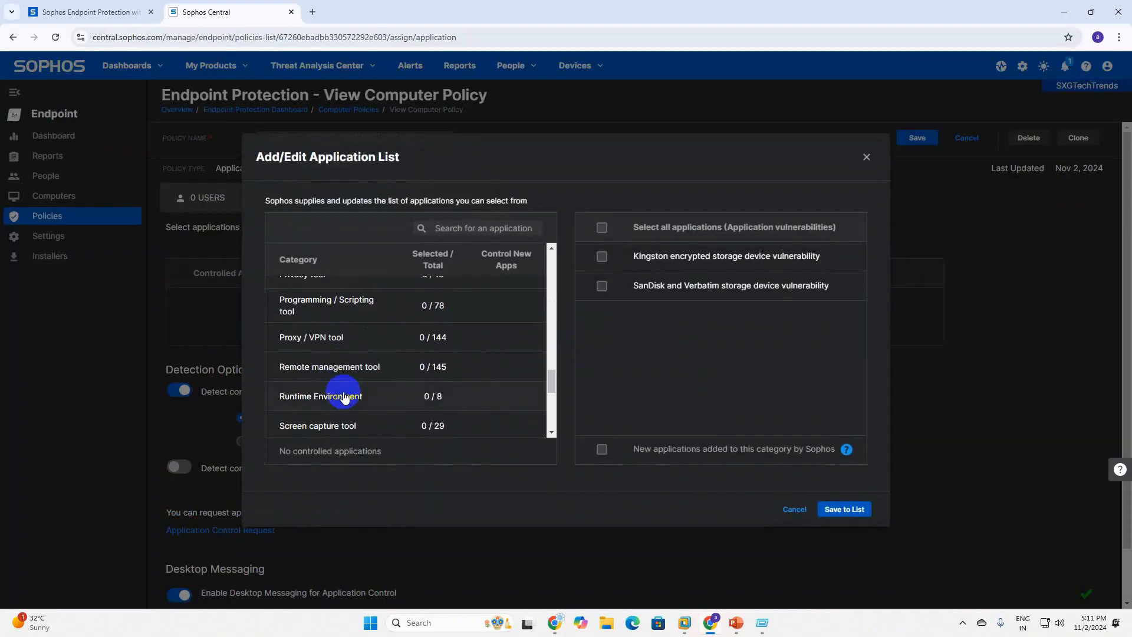
click(480, 224)
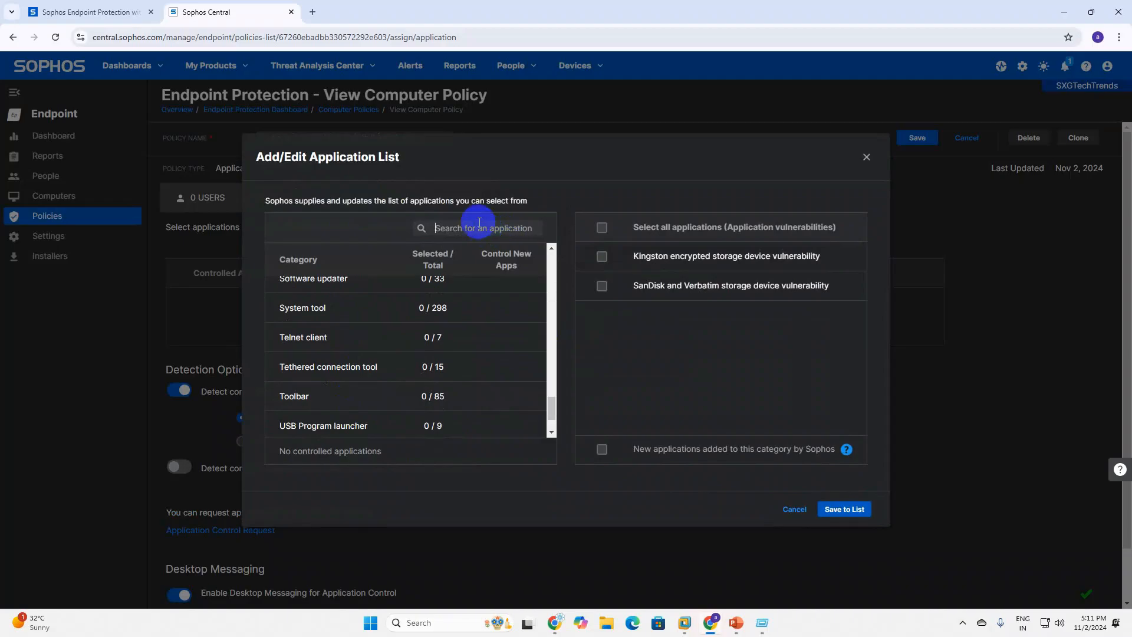
text(OUTLOOK)
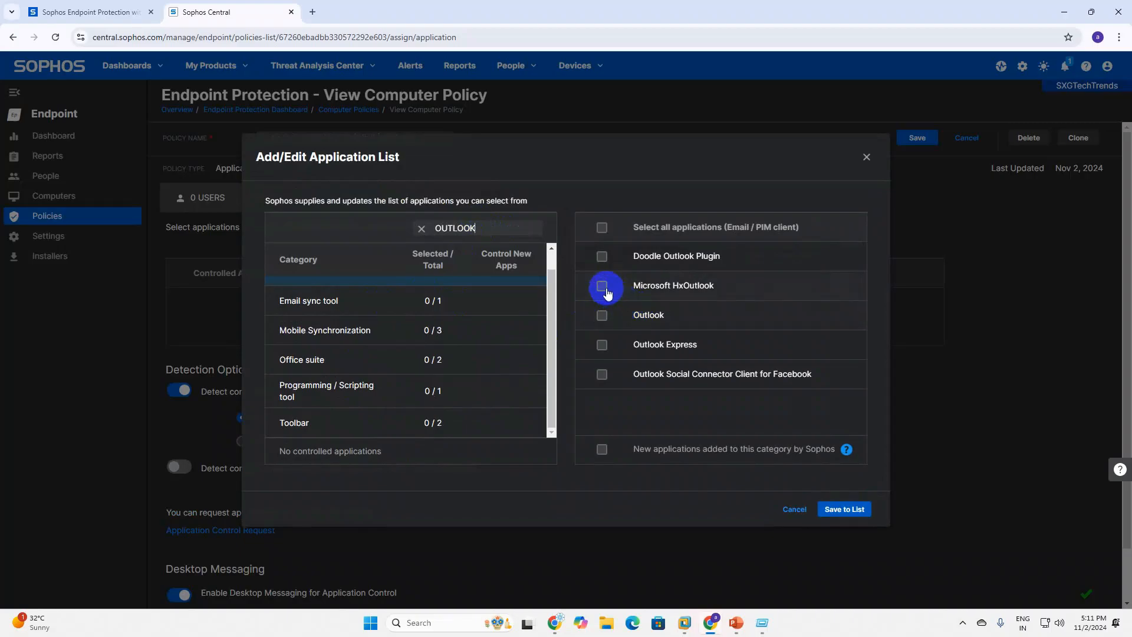
click(601, 315)
double_click(446, 226)
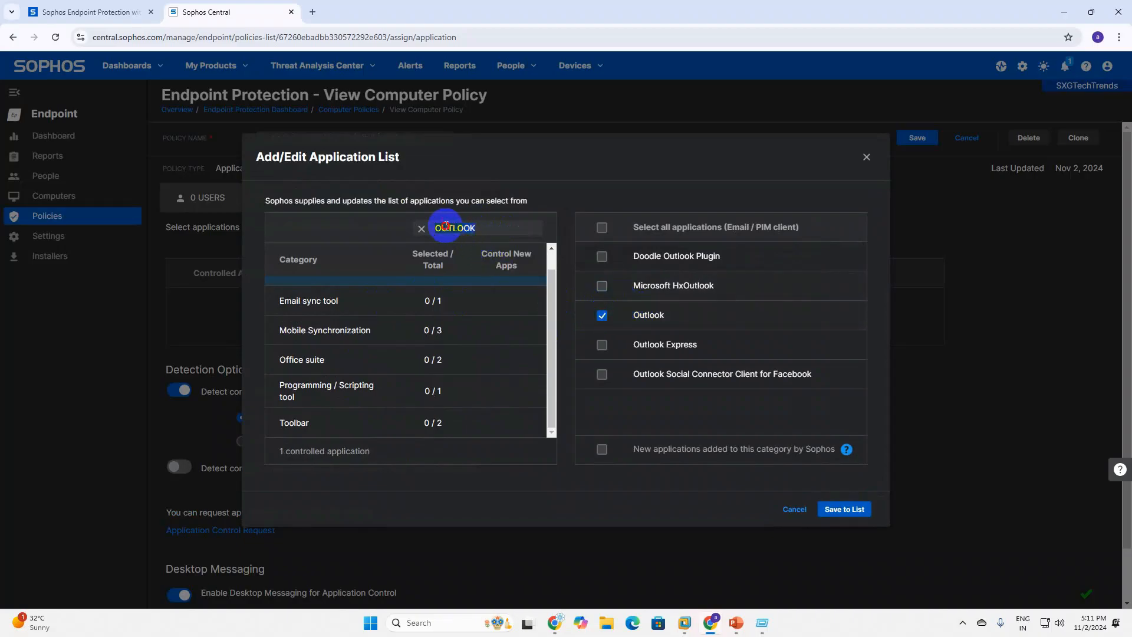
key(BackSpace)
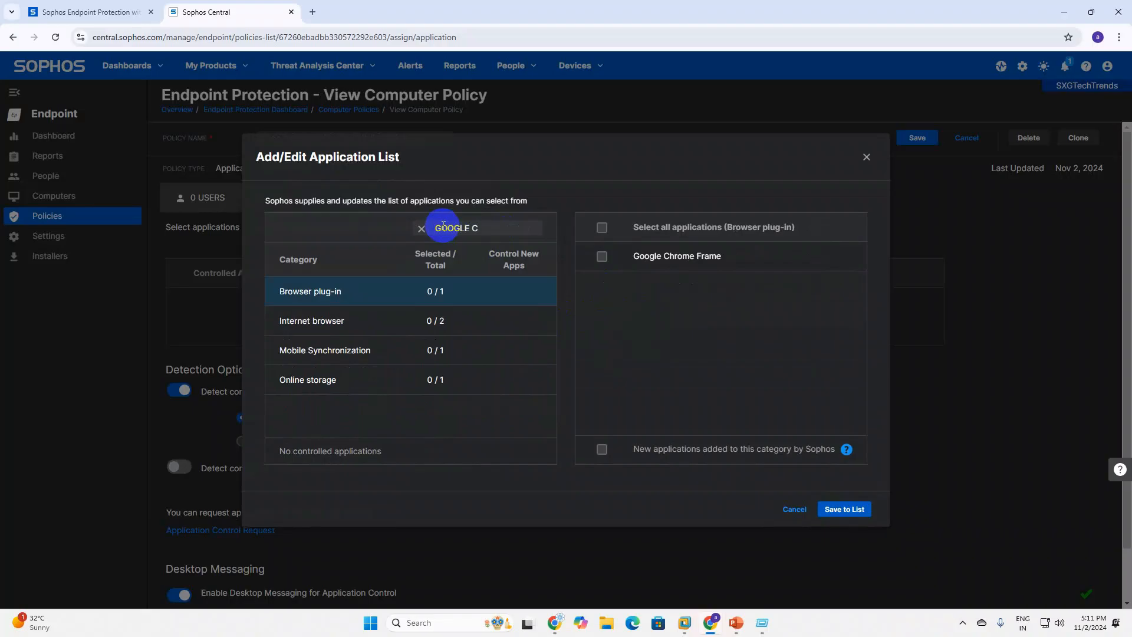
Add Google Chrome from Internet browsers, clear the search, and save the application list.
click(466, 323)
click(600, 258)
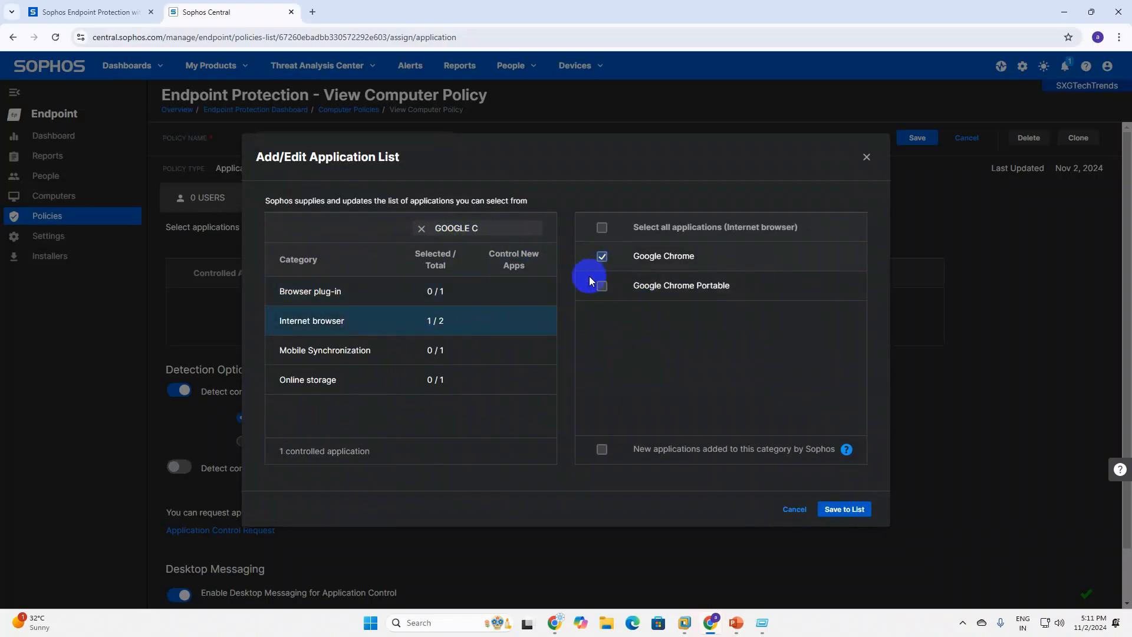
drag(495, 229, 417, 229)
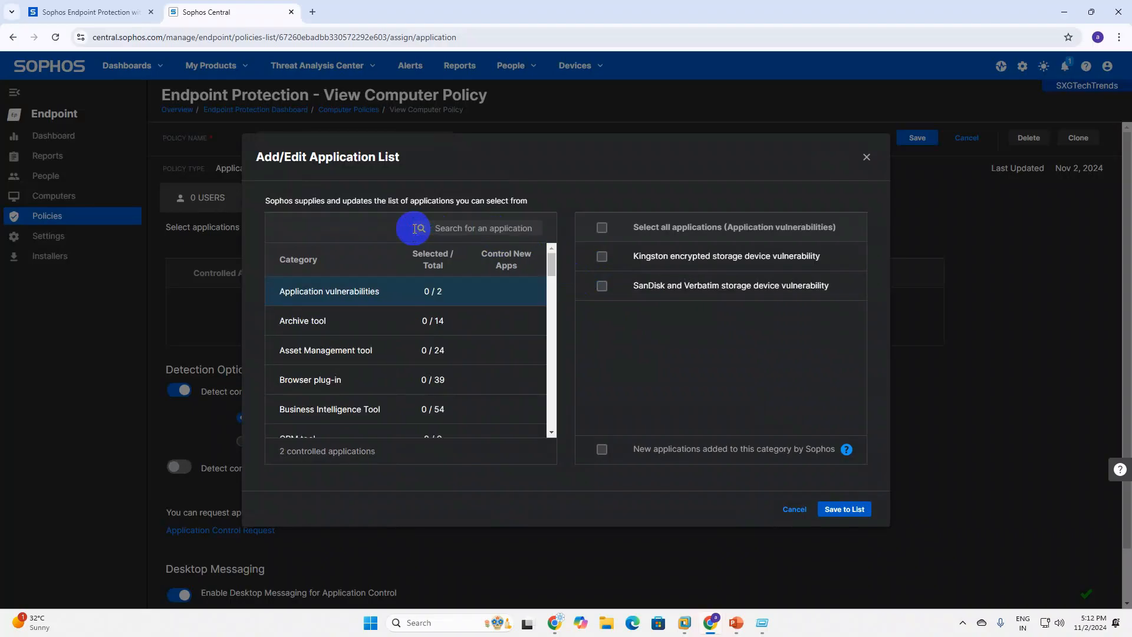
text(OFFICE )
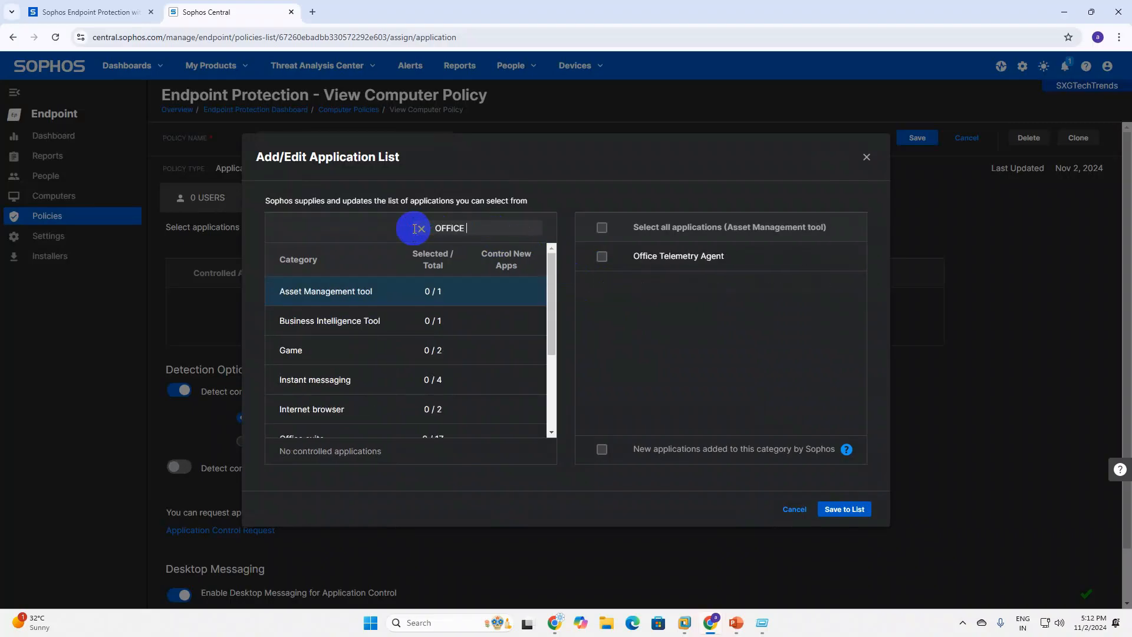
text(365)
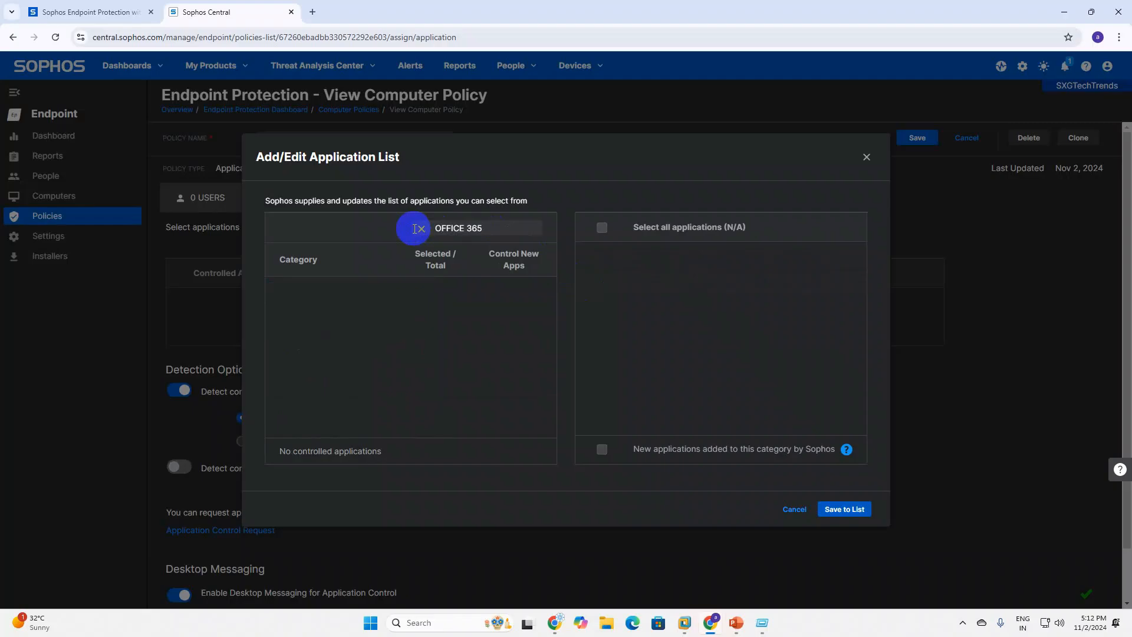
drag(516, 232, 354, 231)
key(BackSpace)
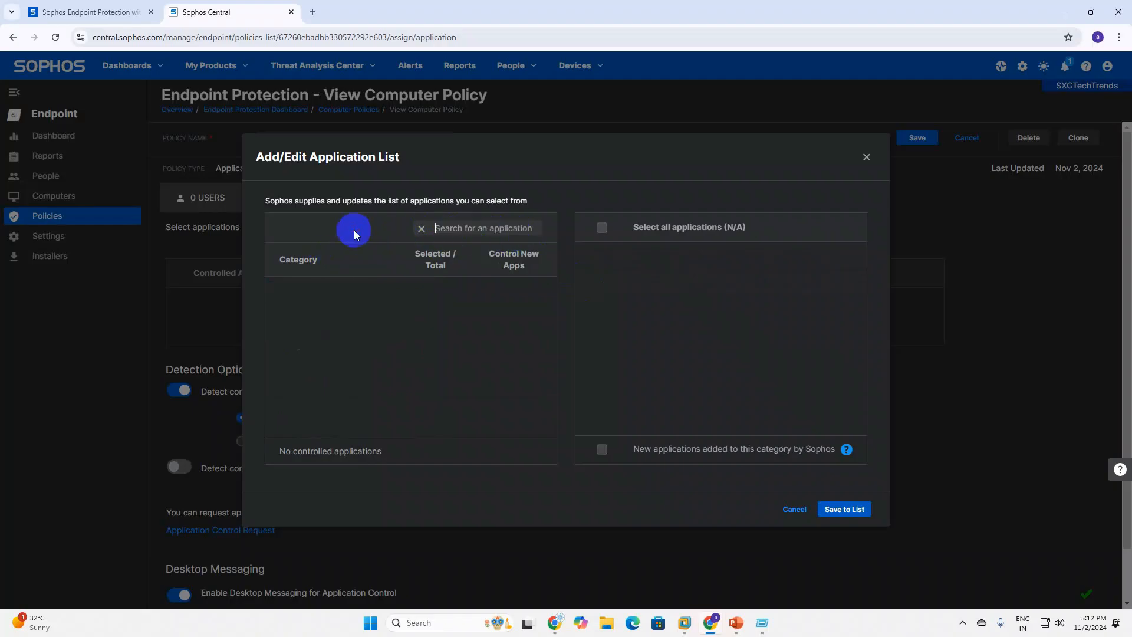
click(841, 512)
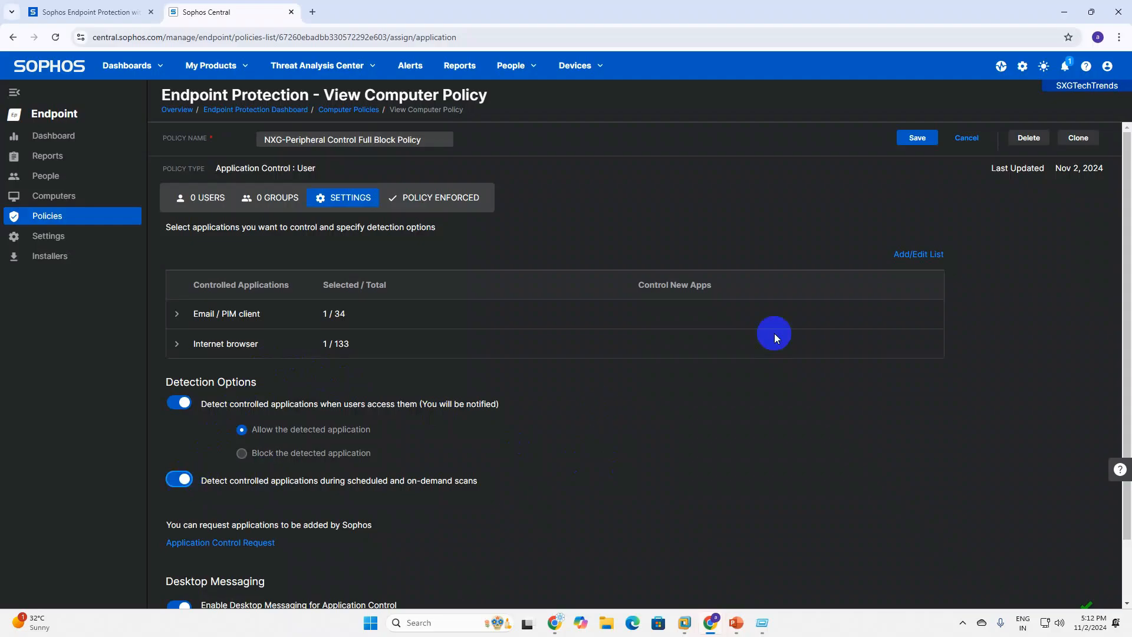
Save the NXG-Peripheral Control Full Block Policy.
click(311, 333)
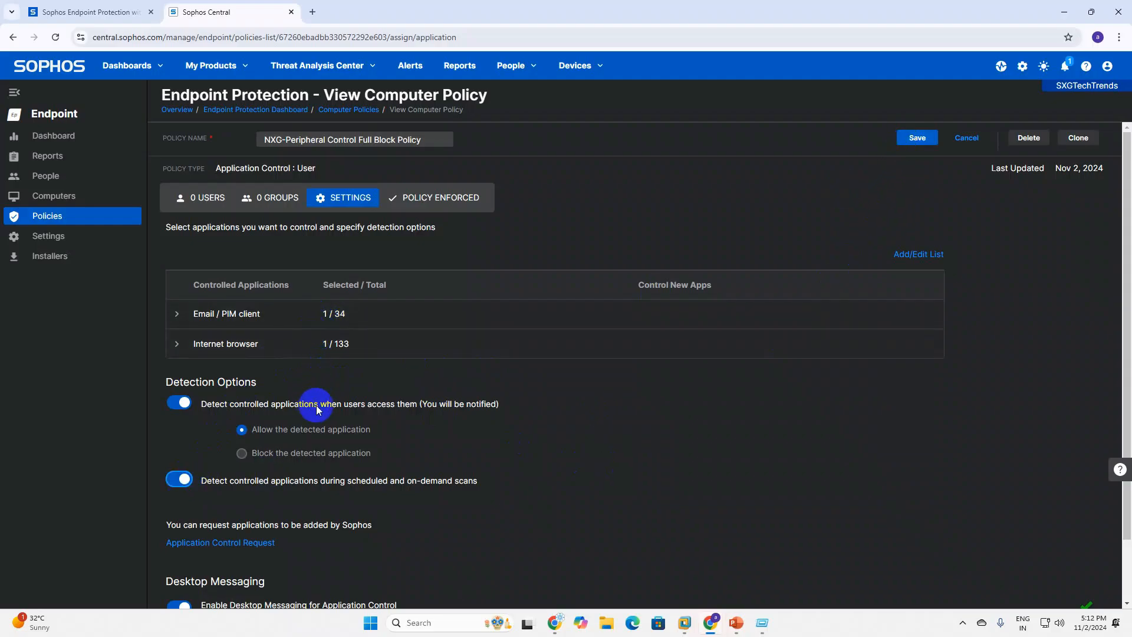
click(918, 137)
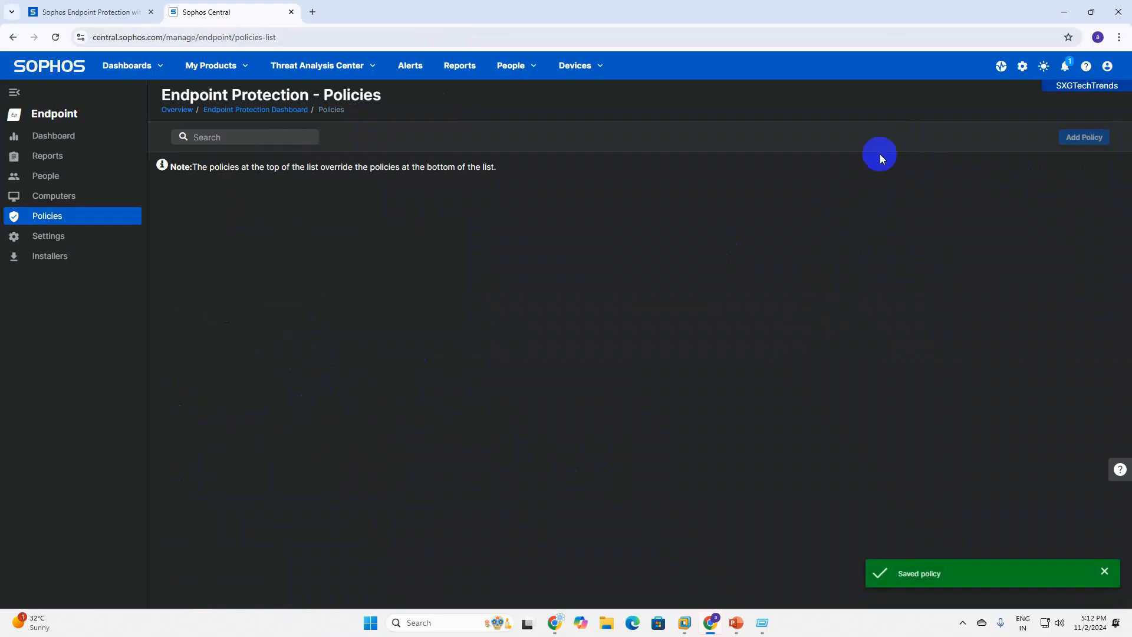
scroll(392, 440, down, 7)
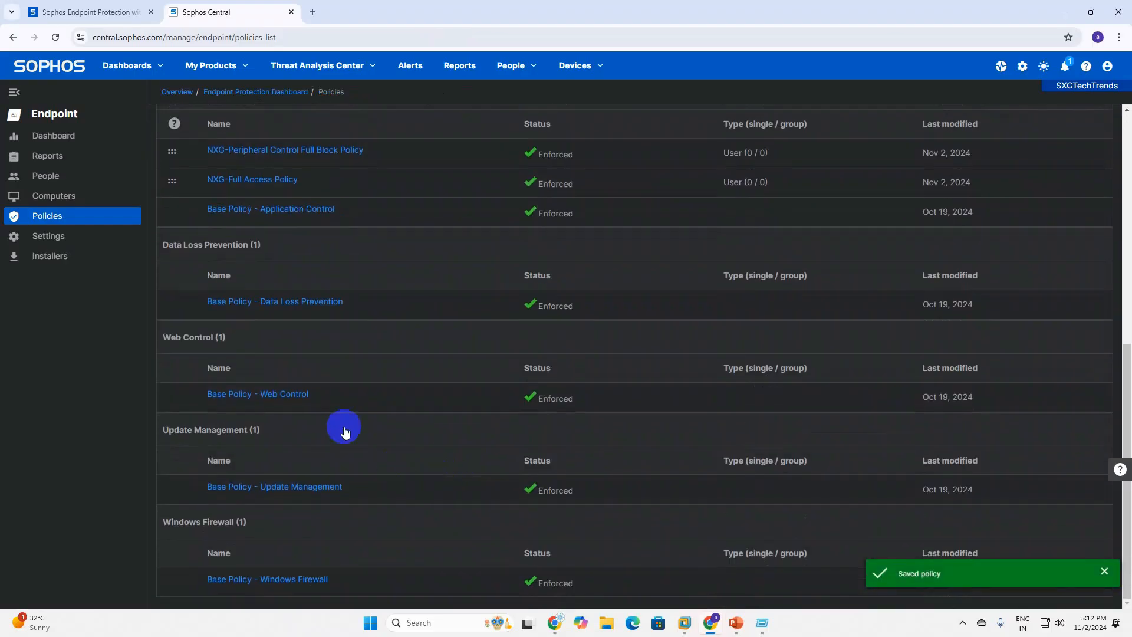
scroll(346, 430, up, 2)
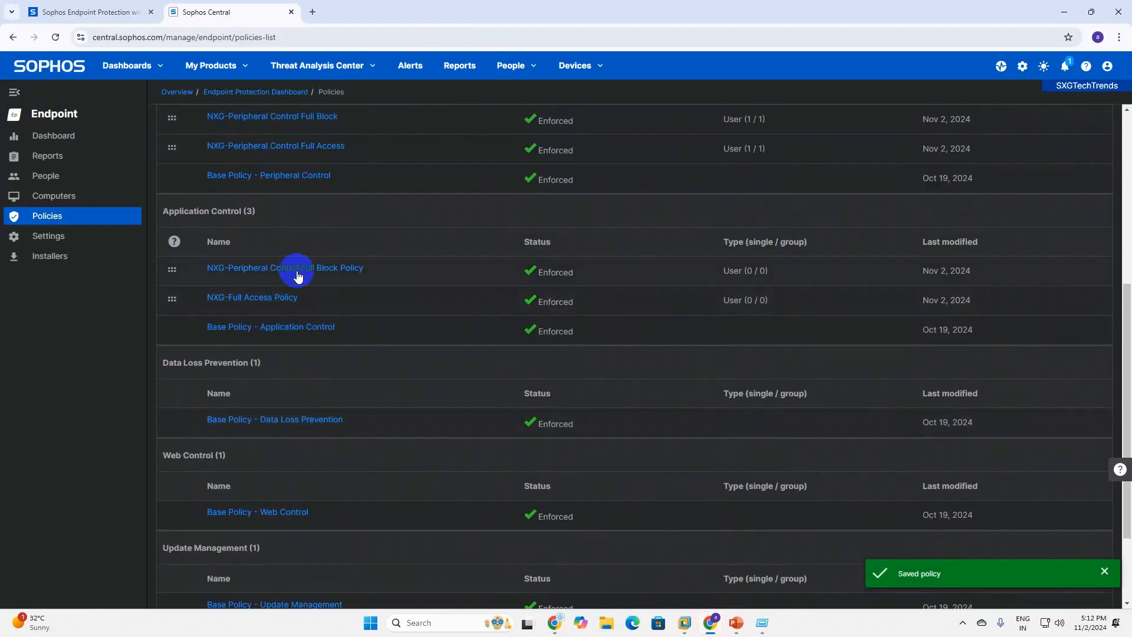
Reopen the Full Block Policy's Settings, view the application request page, then cancel out.
click(303, 272)
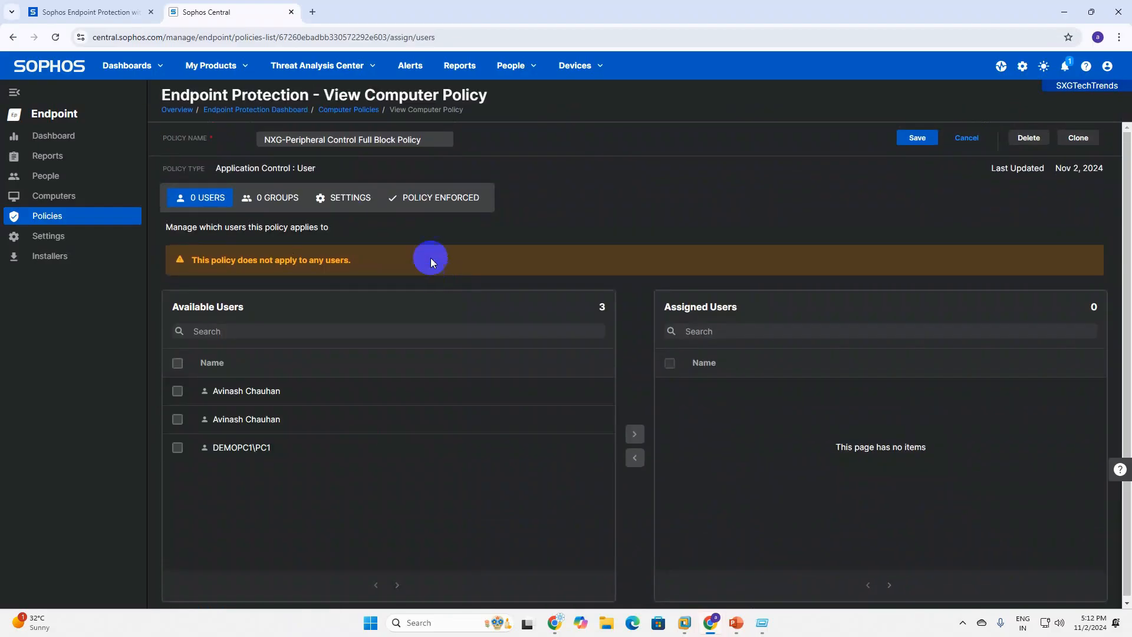
click(339, 204)
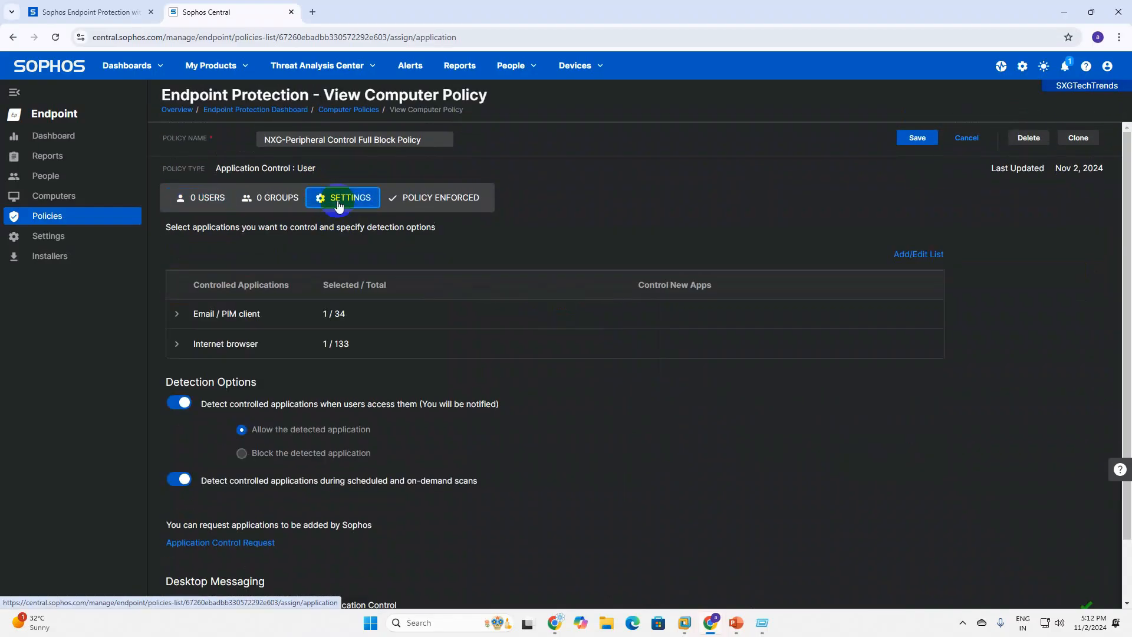
scroll(670, 468, down, 1)
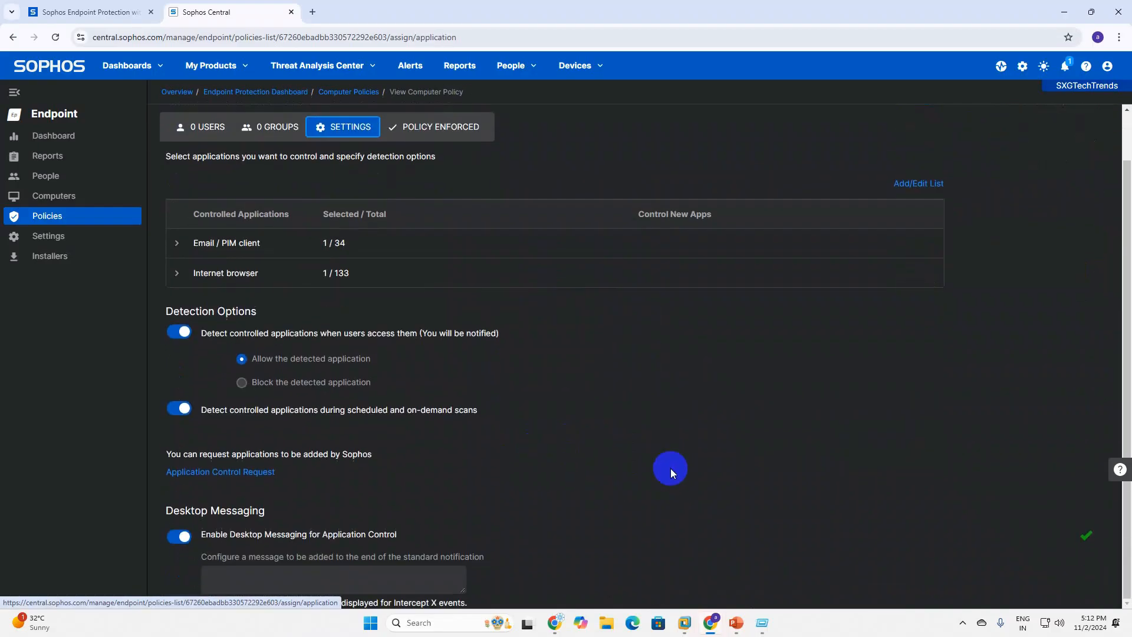
click(204, 482)
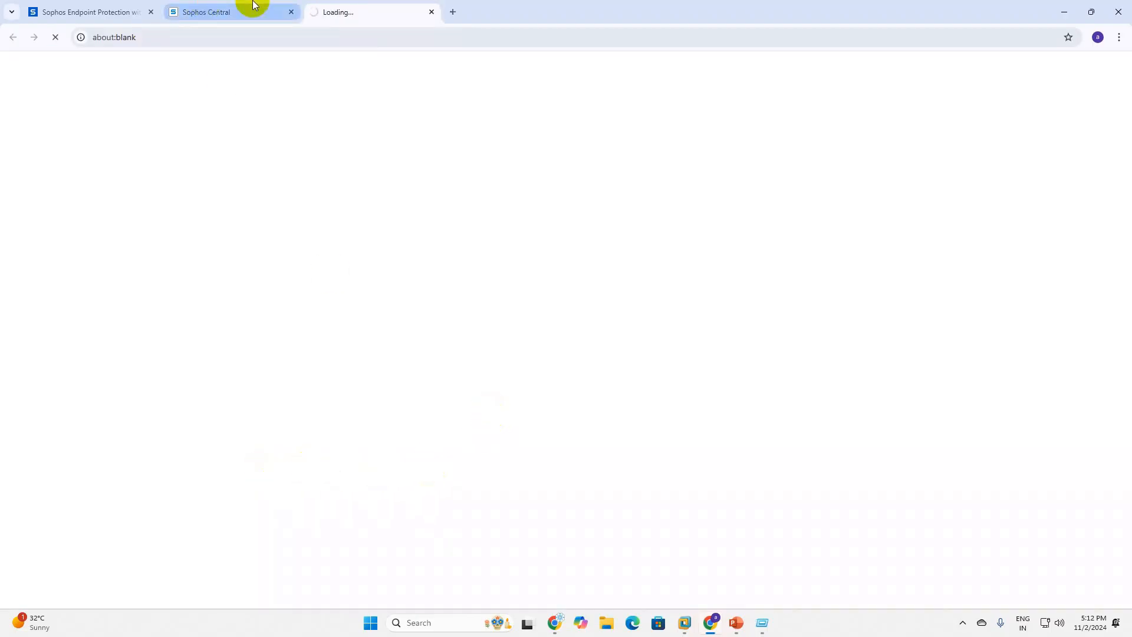
click(431, 12)
scroll(485, 382, up, 1)
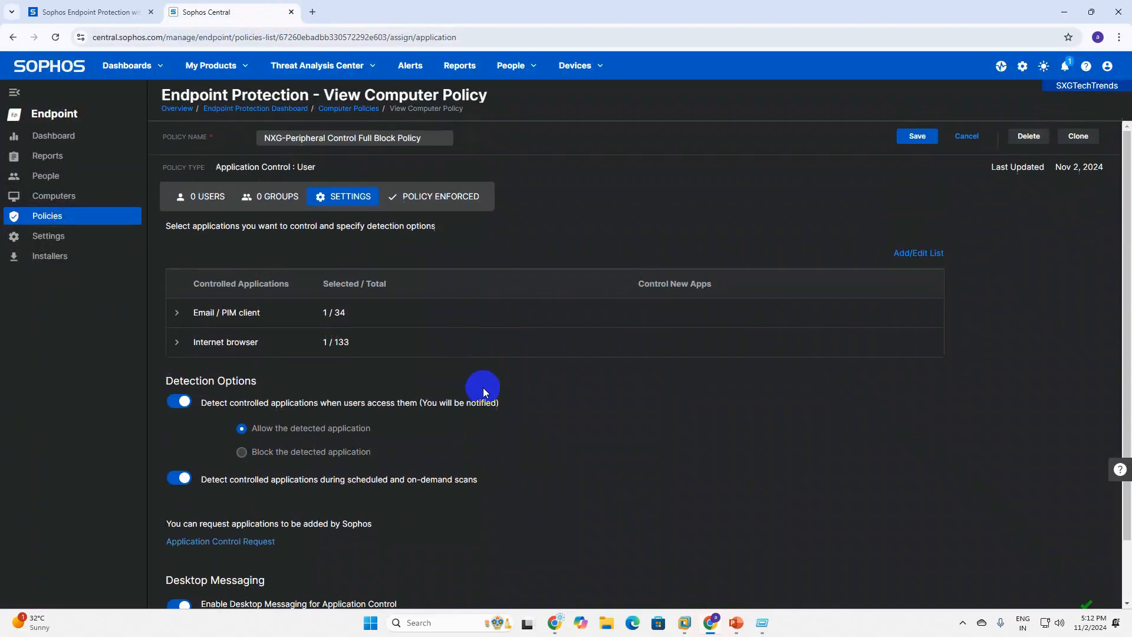
click(961, 139)
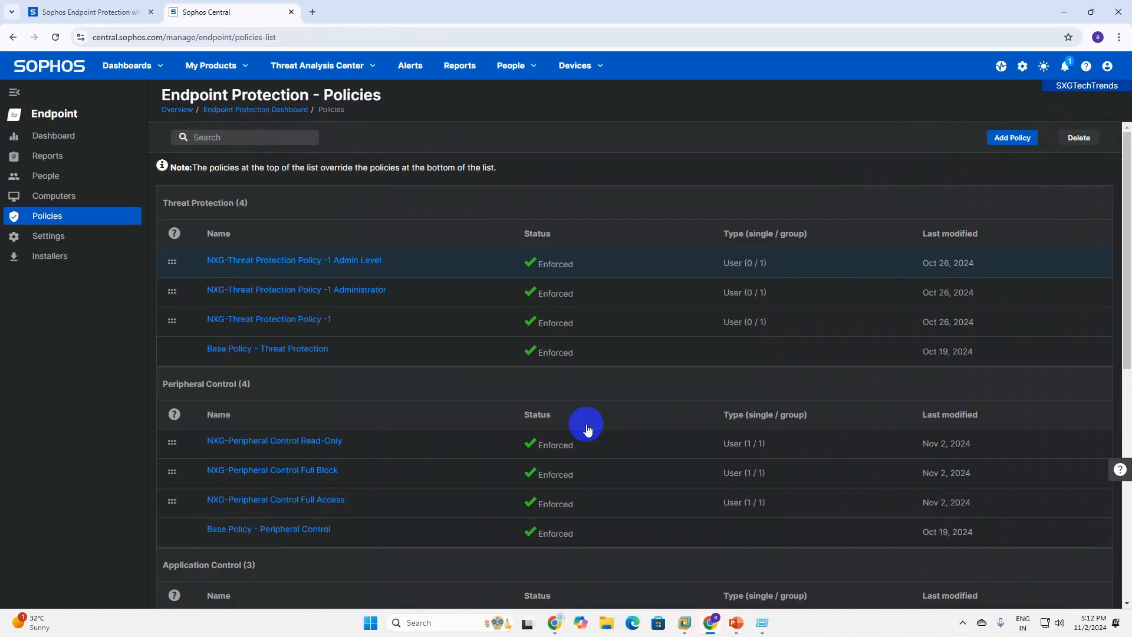
scroll(348, 446, down, 4)
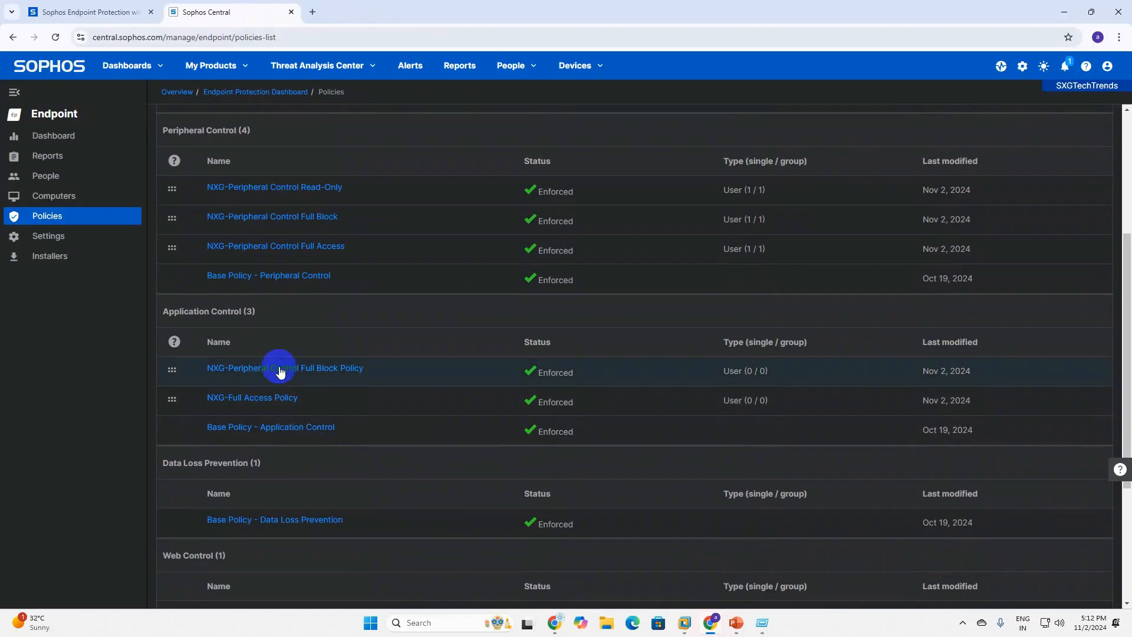
Review the Full Block Policy's controlled application list unchanged, then cancel back to Policies.
click(327, 371)
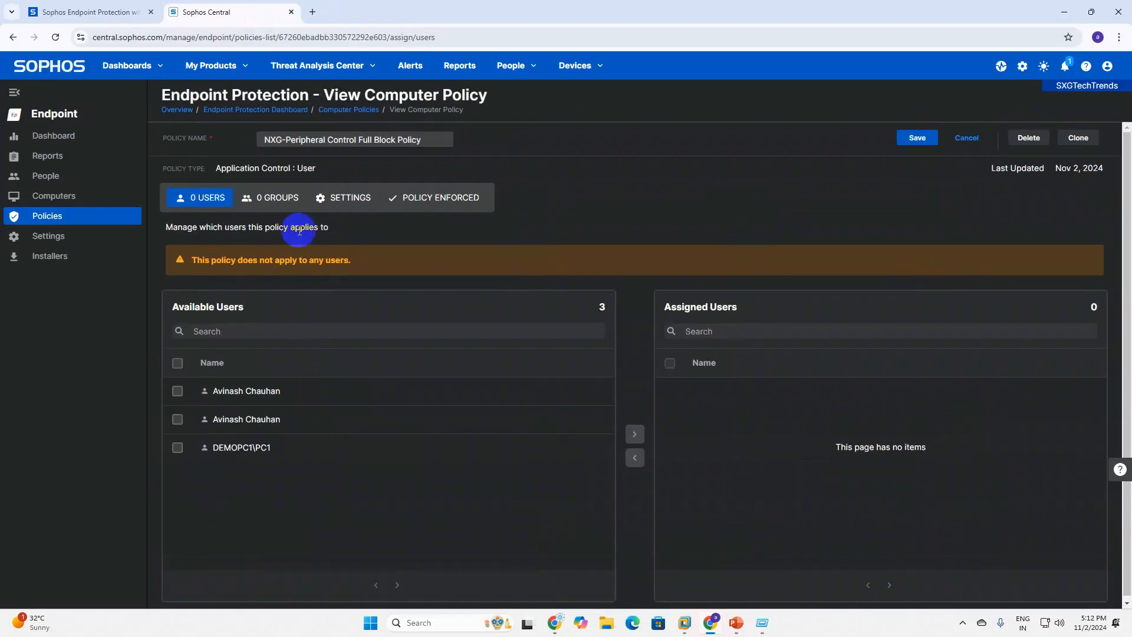
click(353, 197)
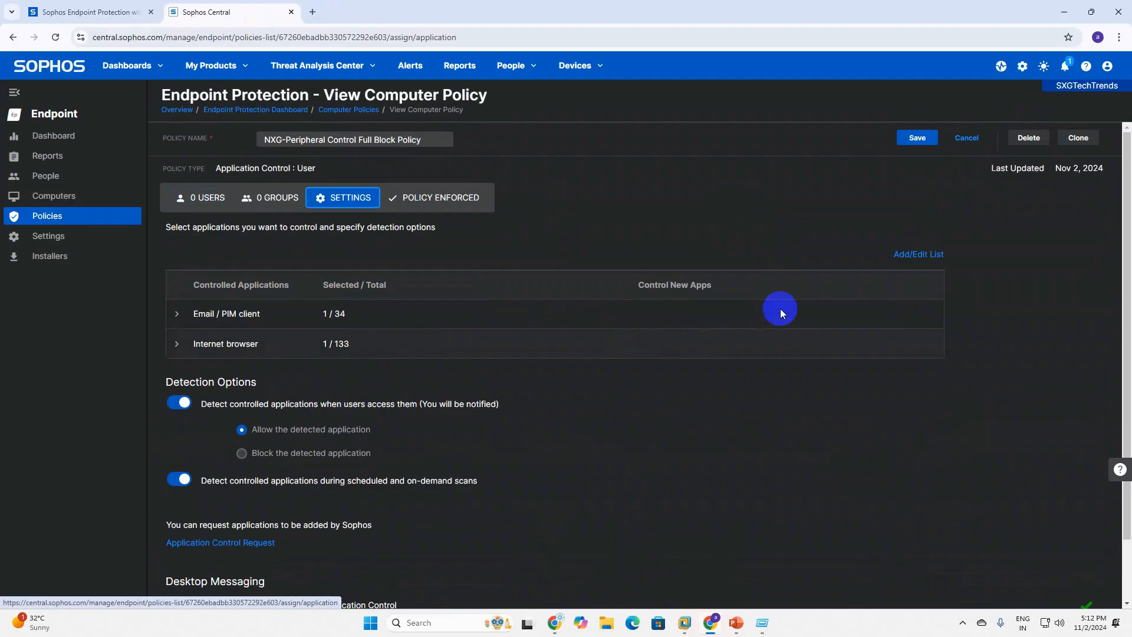
click(903, 259)
scroll(354, 390, down, 12)
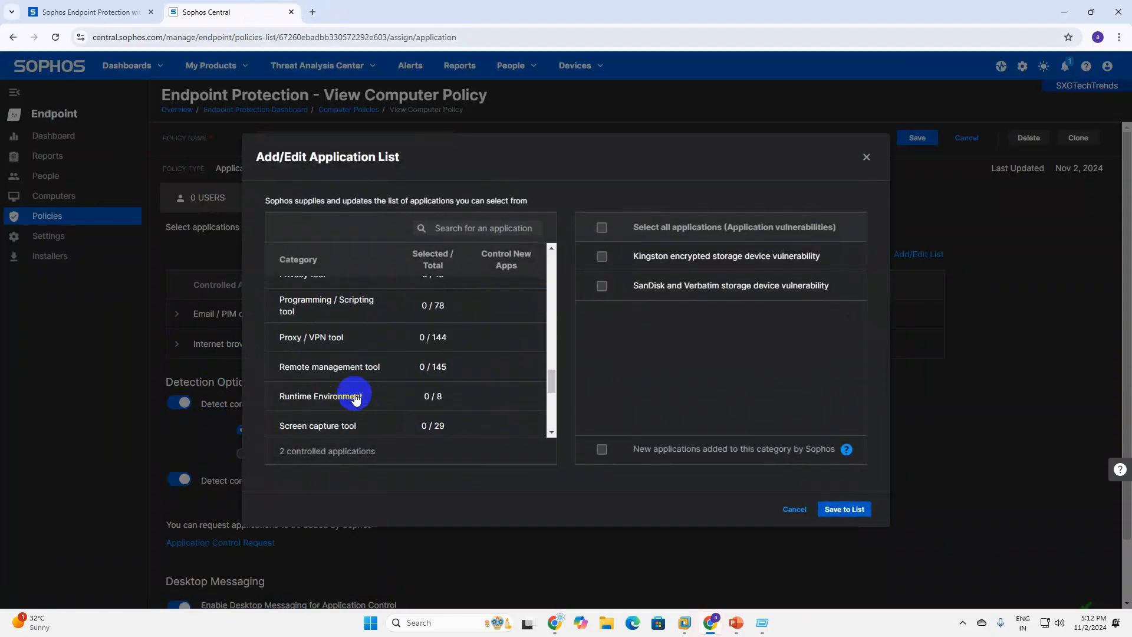
scroll(356, 399, down, 4)
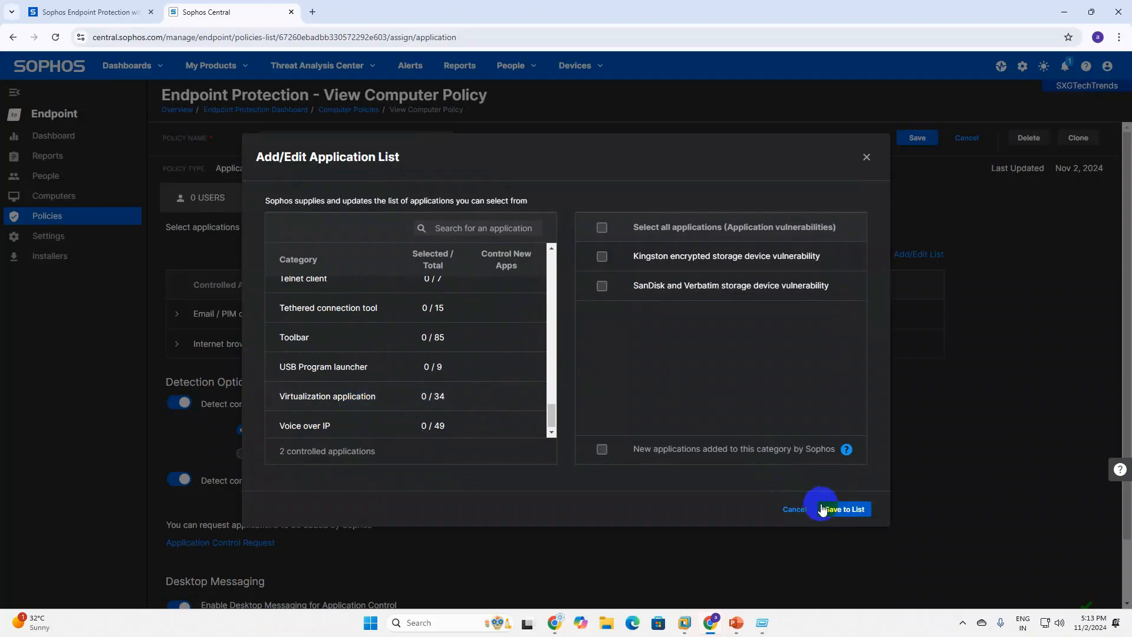
click(845, 509)
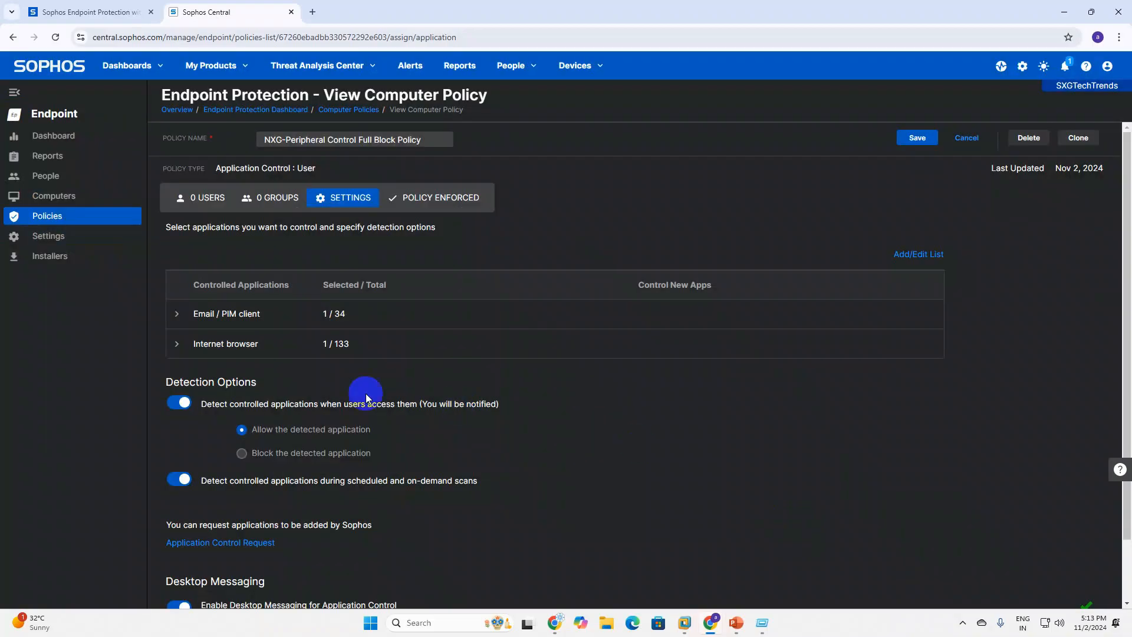
click(966, 139)
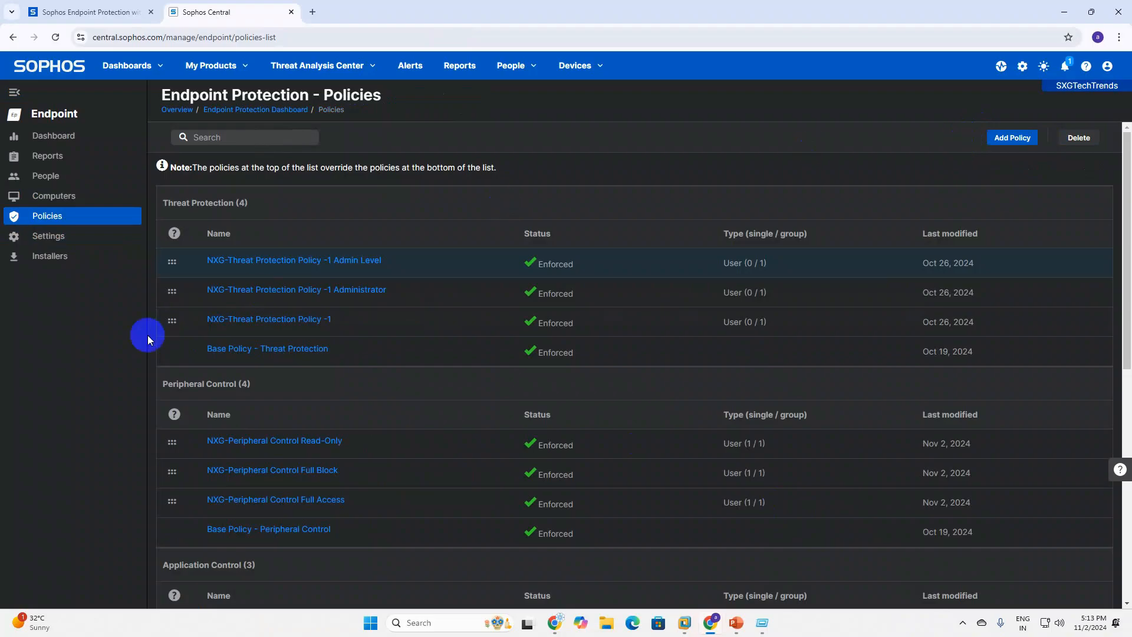
scroll(299, 427, down, 4)
scroll(307, 451, down, 1)
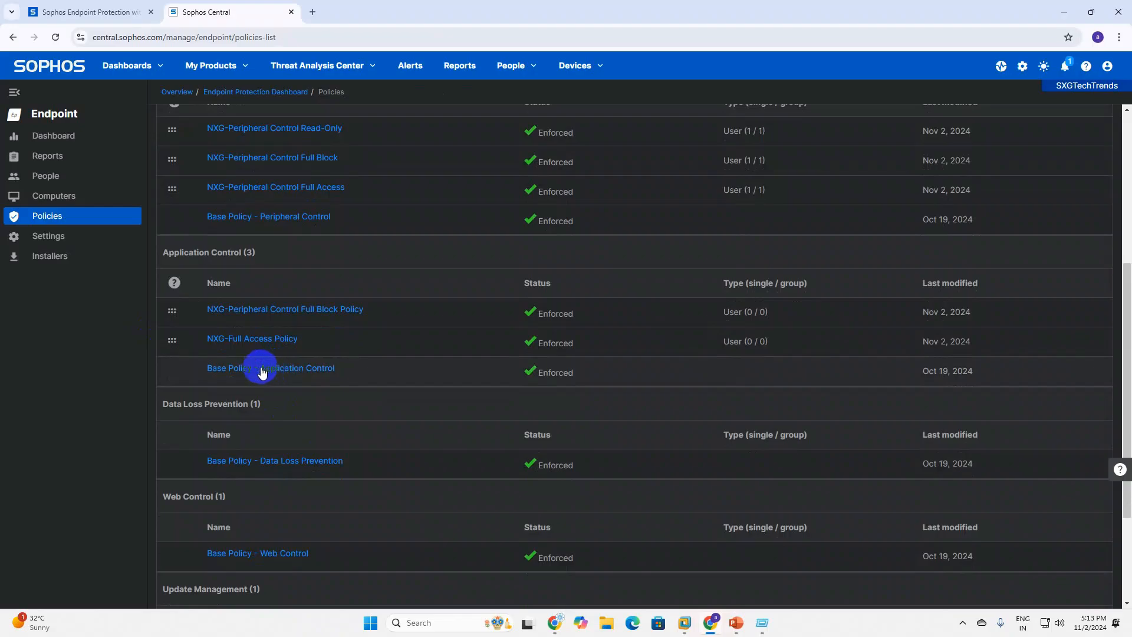
Assign the DEMOPC1 user to the NXG-Full Access Policy and save it.
click(226, 341)
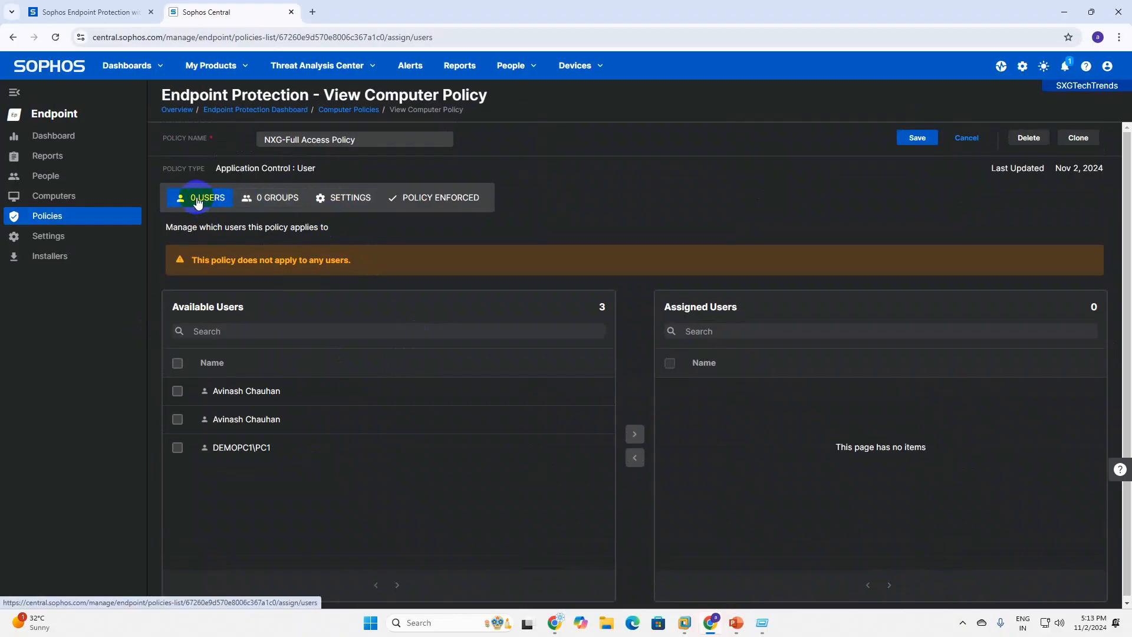
click(200, 197)
click(176, 447)
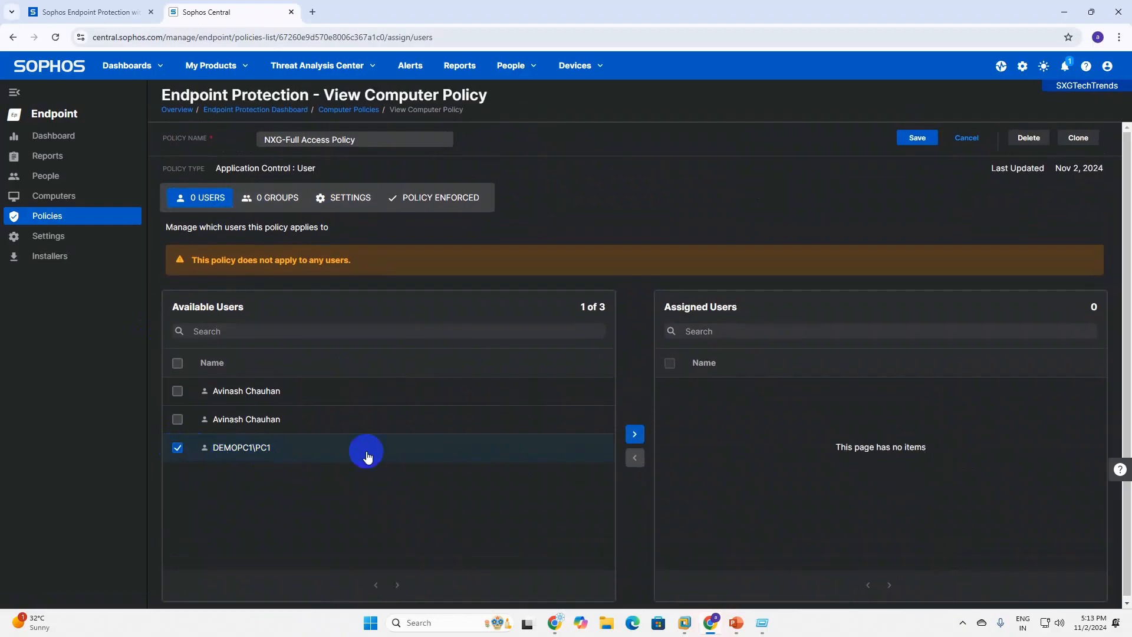
click(634, 434)
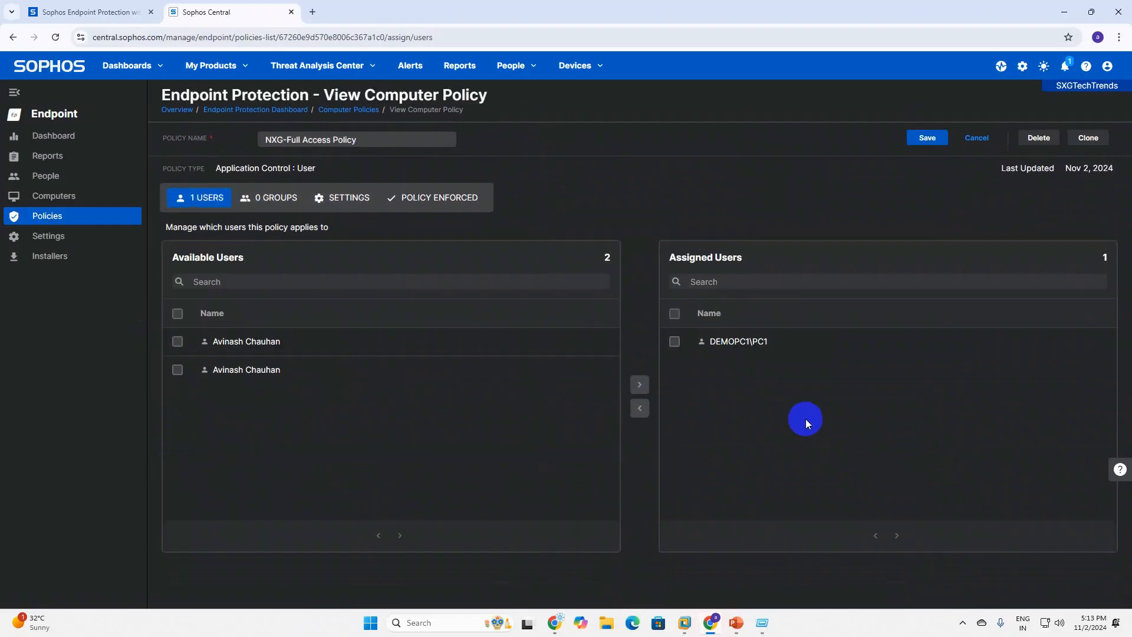
click(927, 137)
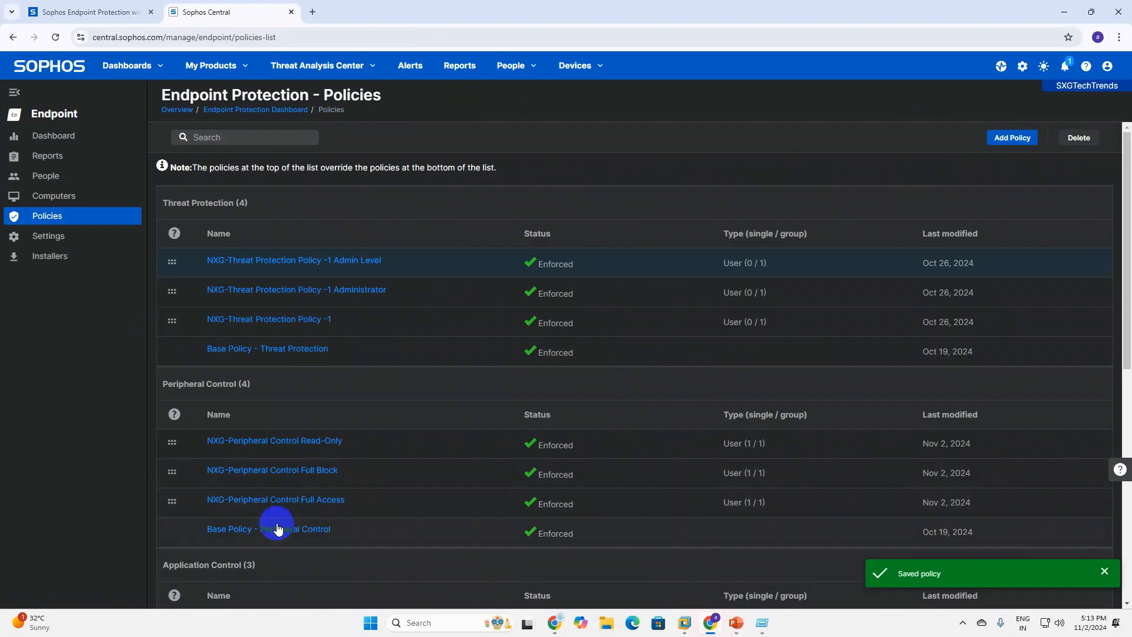
scroll(291, 448, down, 5)
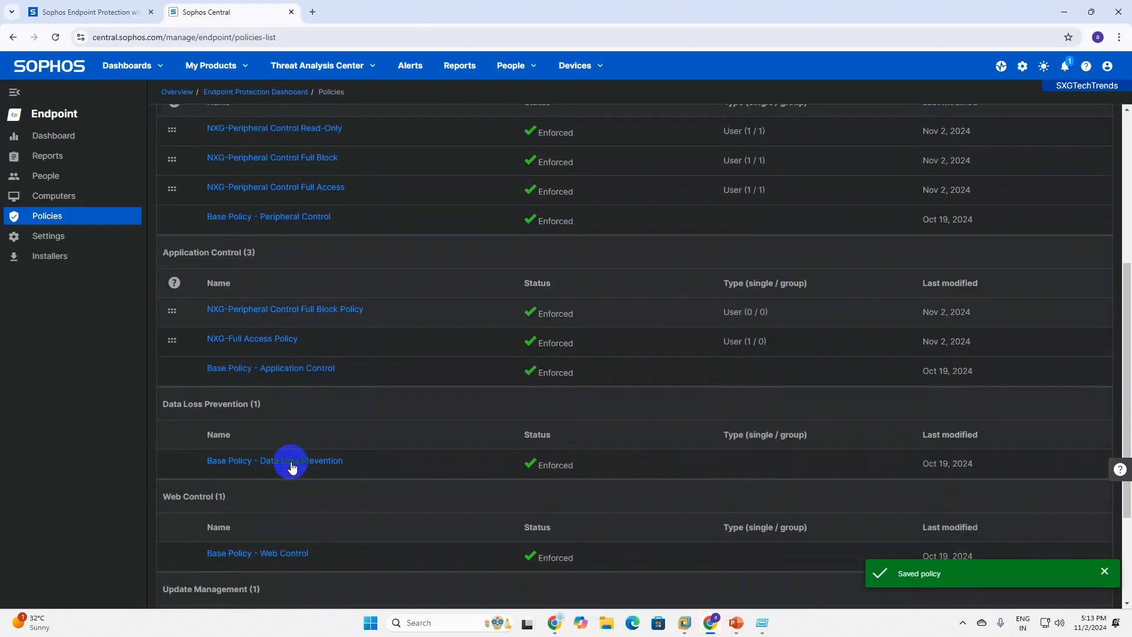
Assign the DEMOPC1 user to the NXG-Peripheral Control Full Block Policy and save it.
click(260, 315)
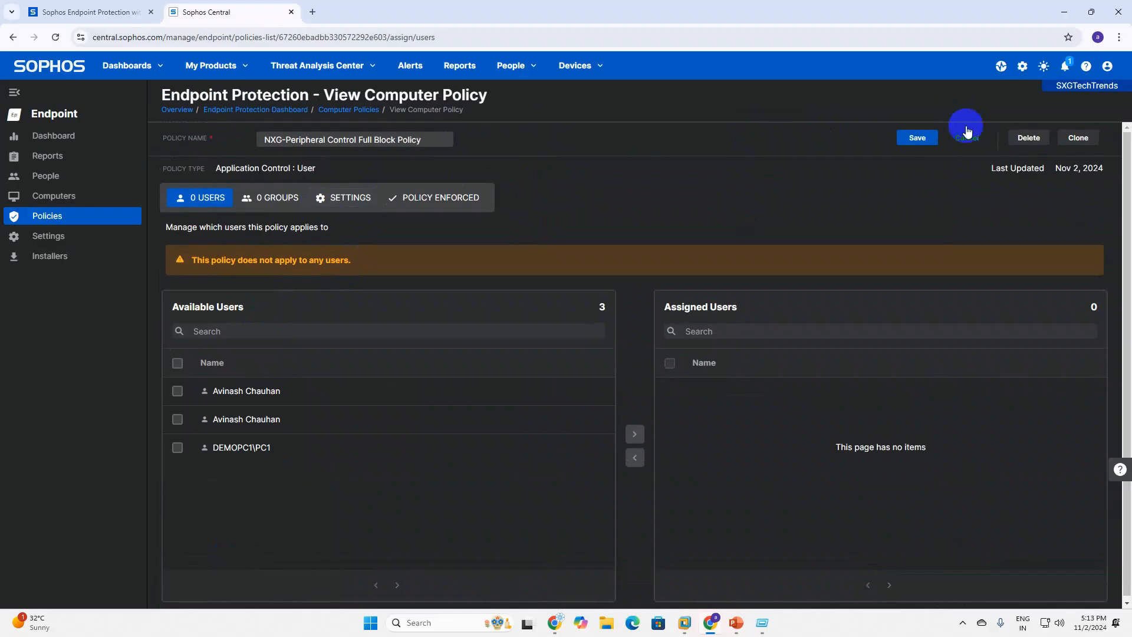
click(966, 137)
scroll(274, 496, down, 10)
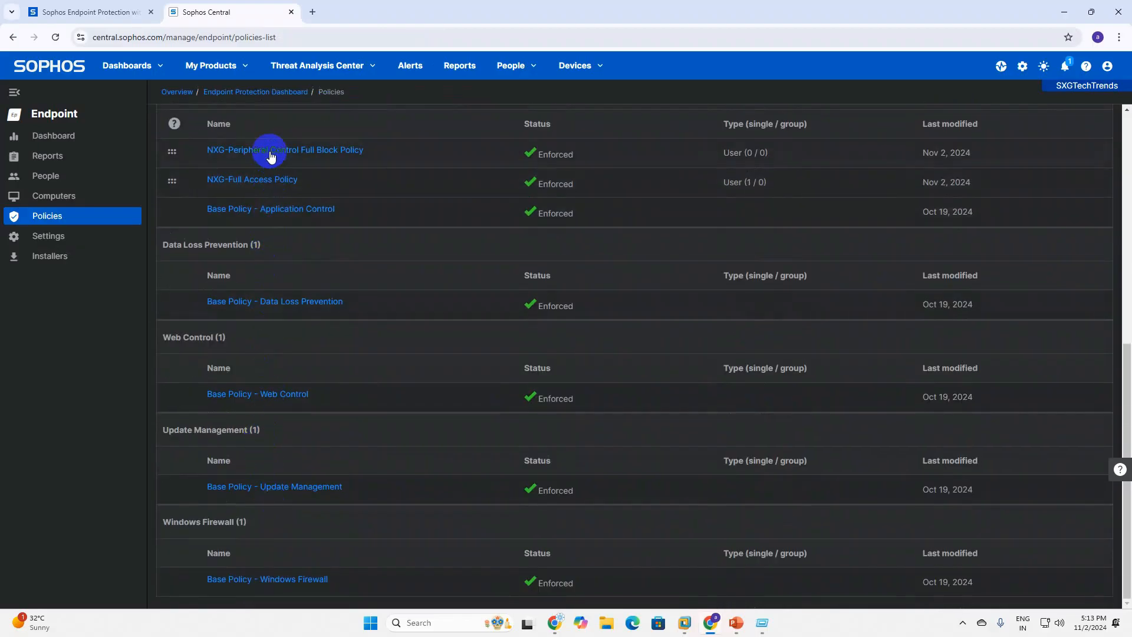
scroll(271, 236, up, 1)
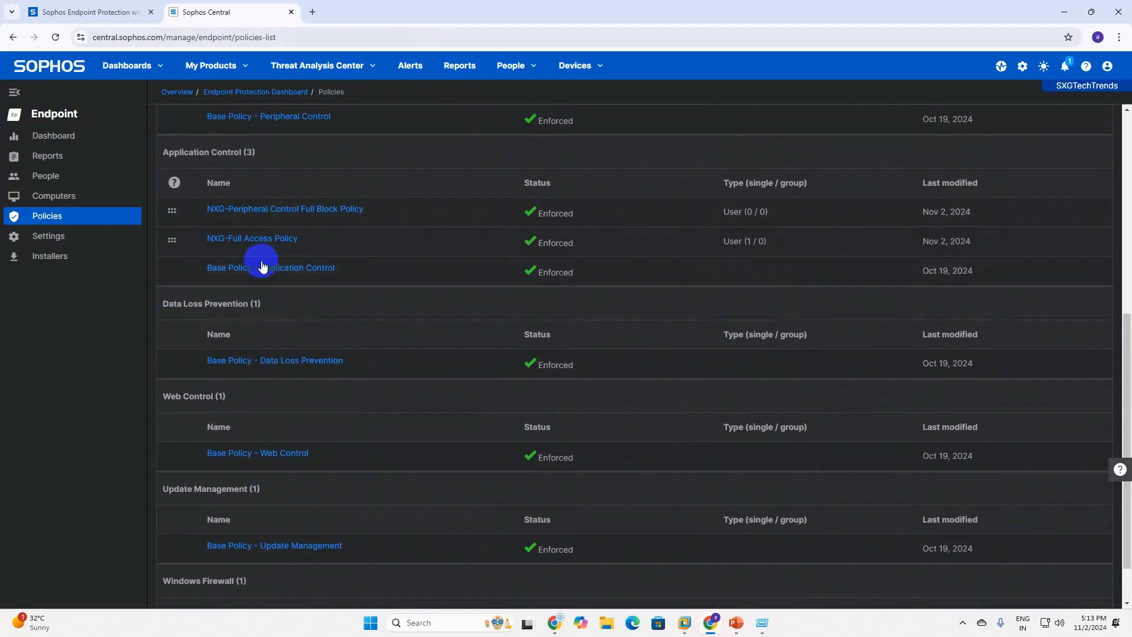
click(254, 217)
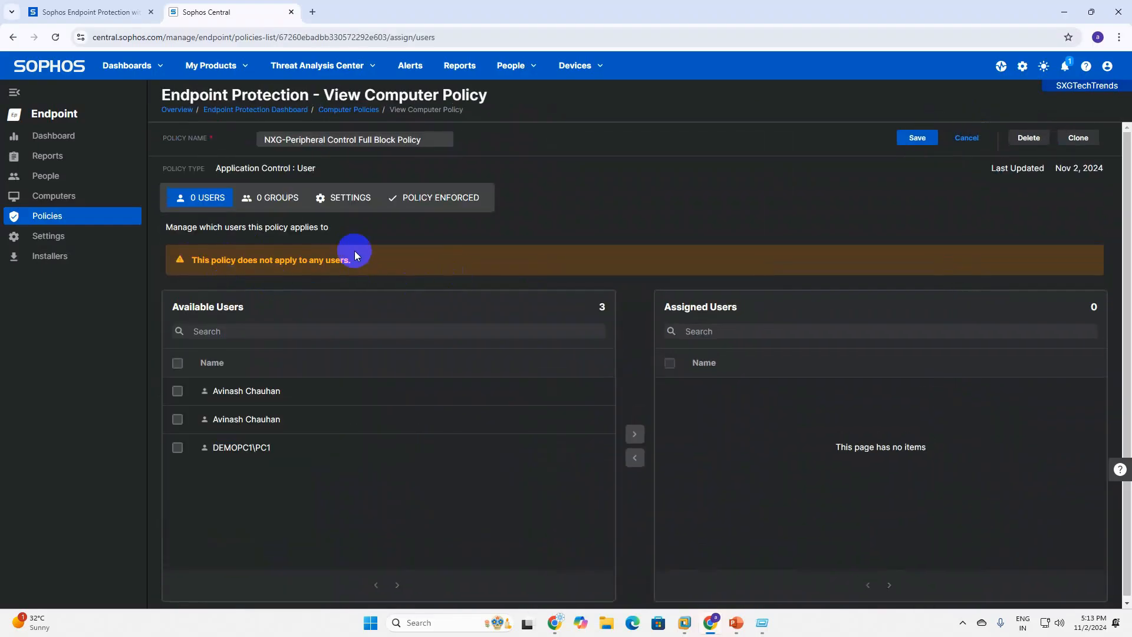
click(177, 447)
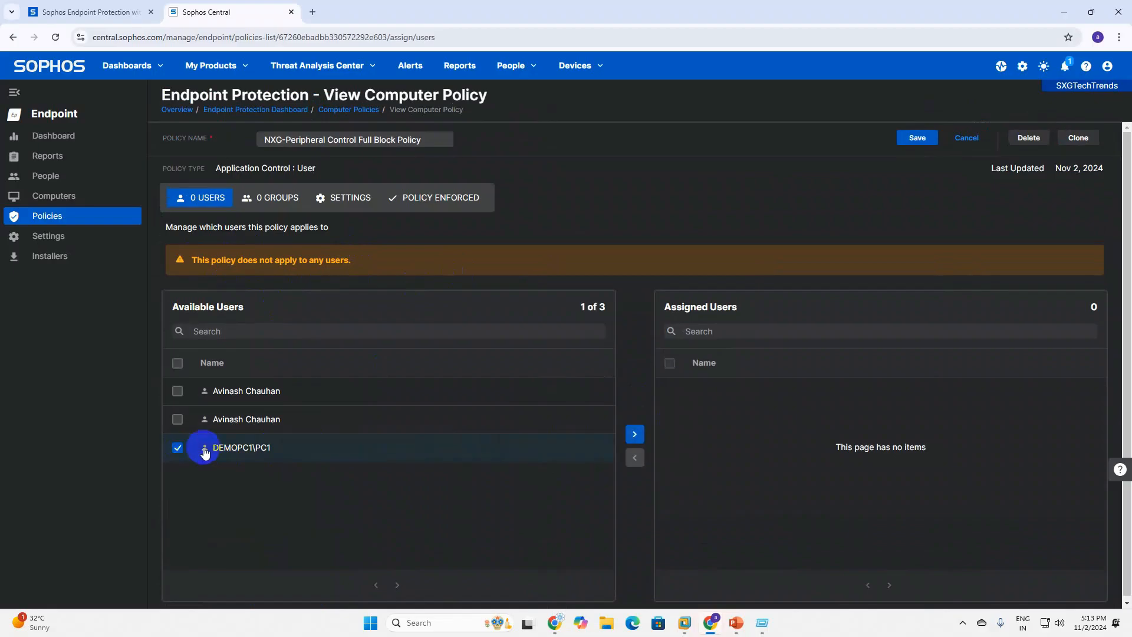
click(643, 434)
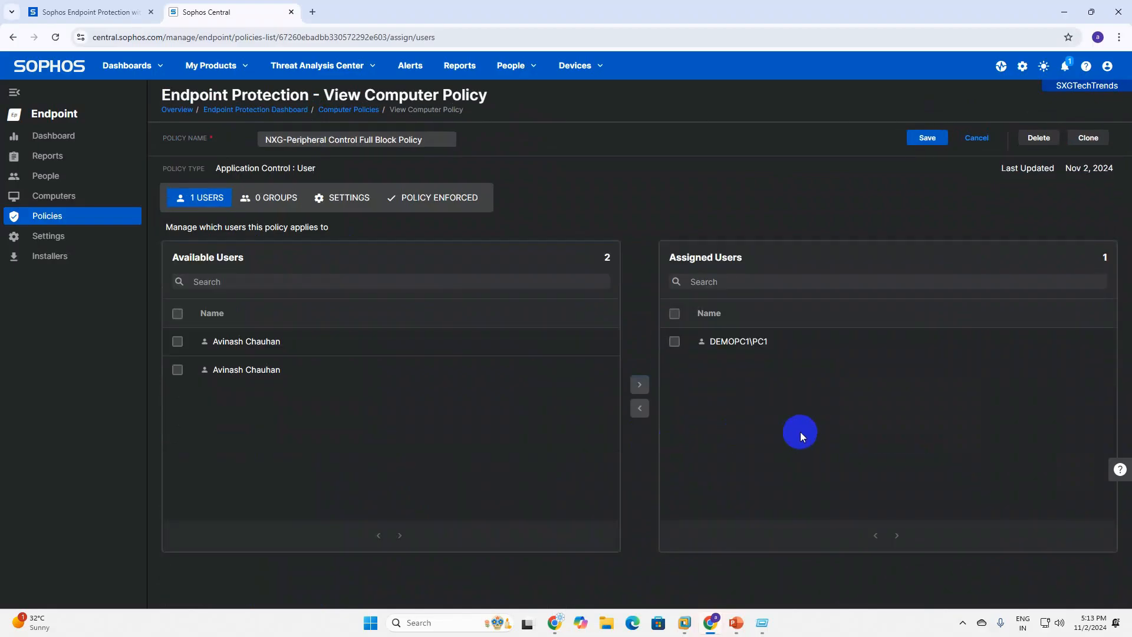
click(926, 138)
scroll(720, 498, down, 5)
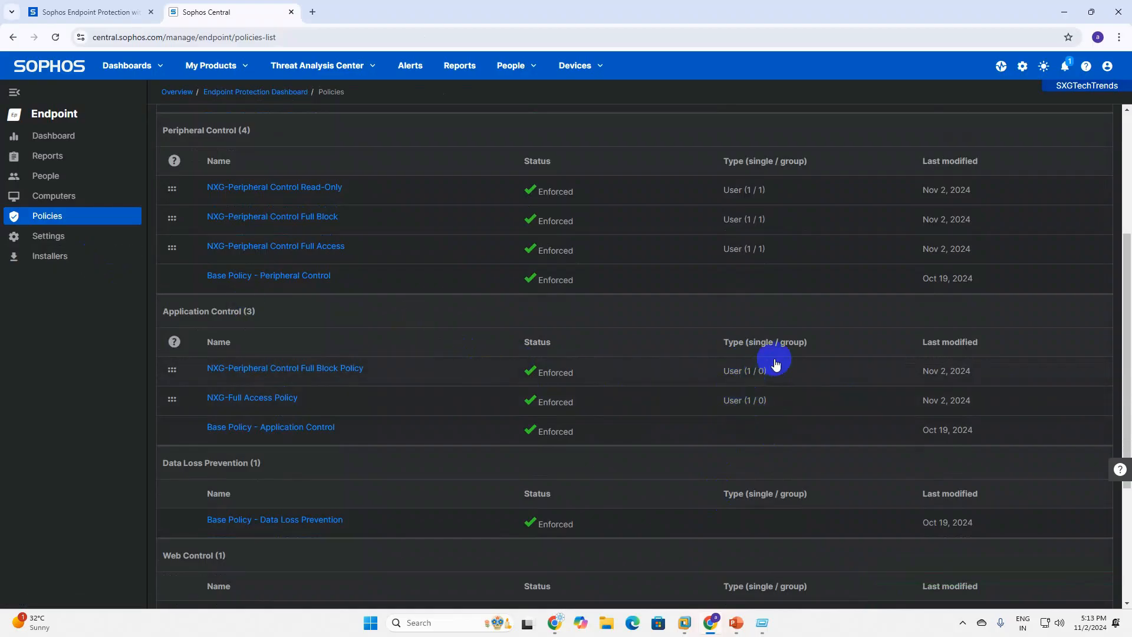
Add the DEMOPC1 user and a second admin user to Admin Group and save.
click(53, 178)
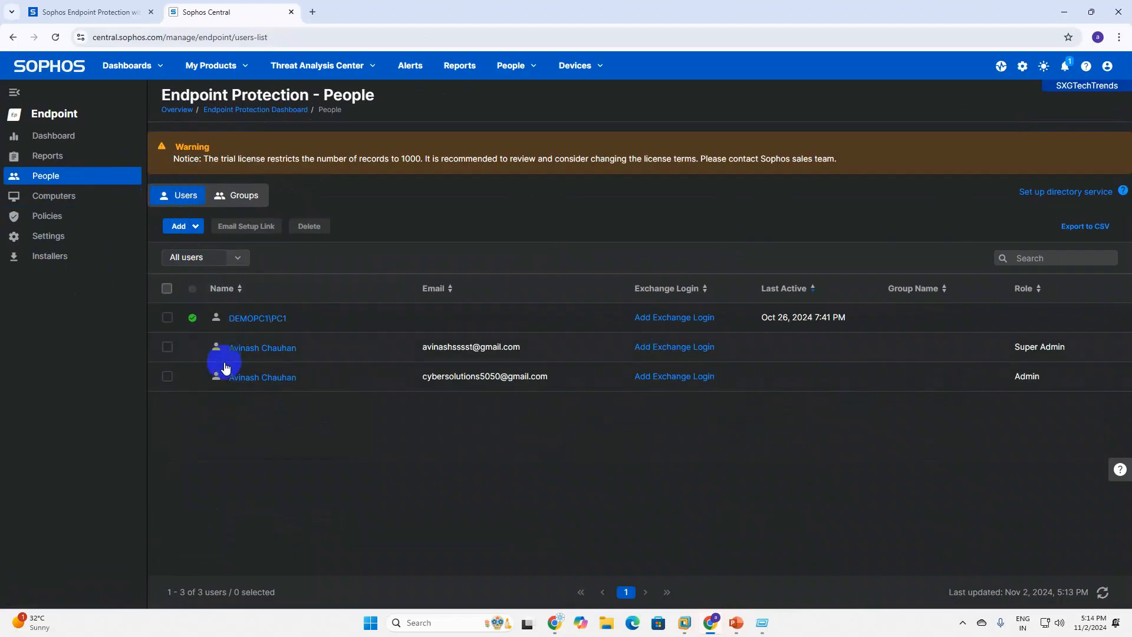
click(237, 199)
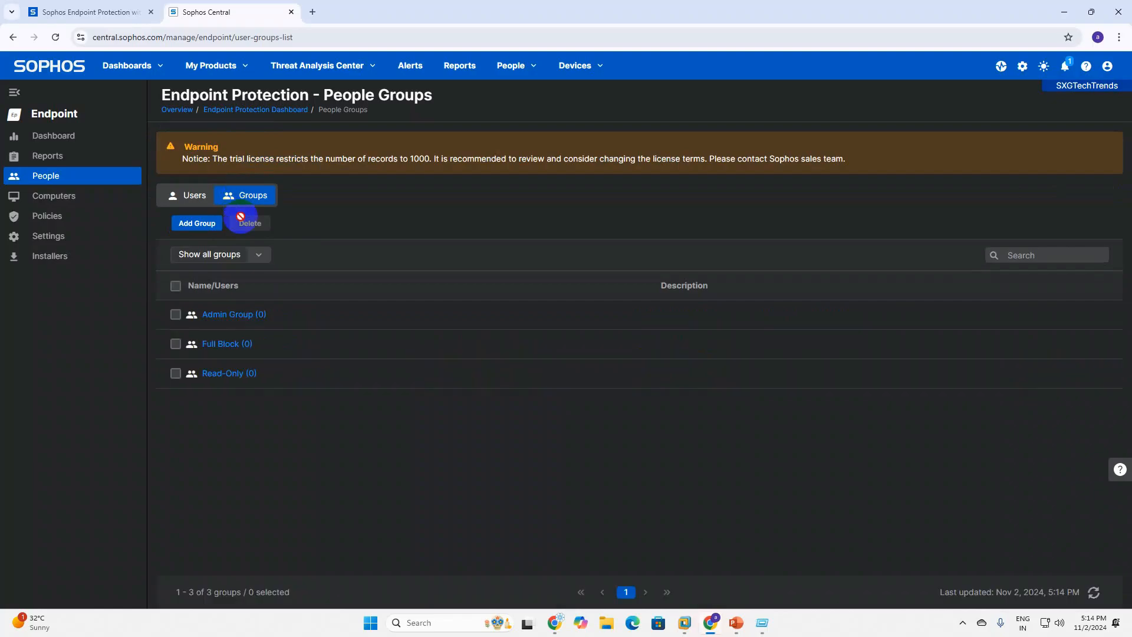
click(235, 320)
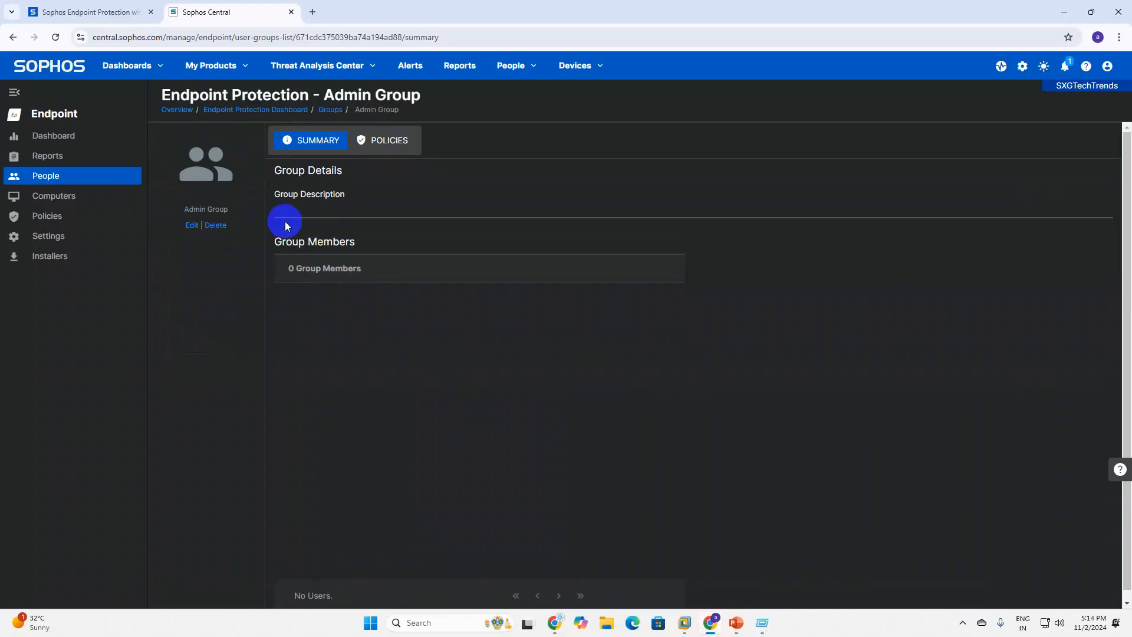
click(191, 227)
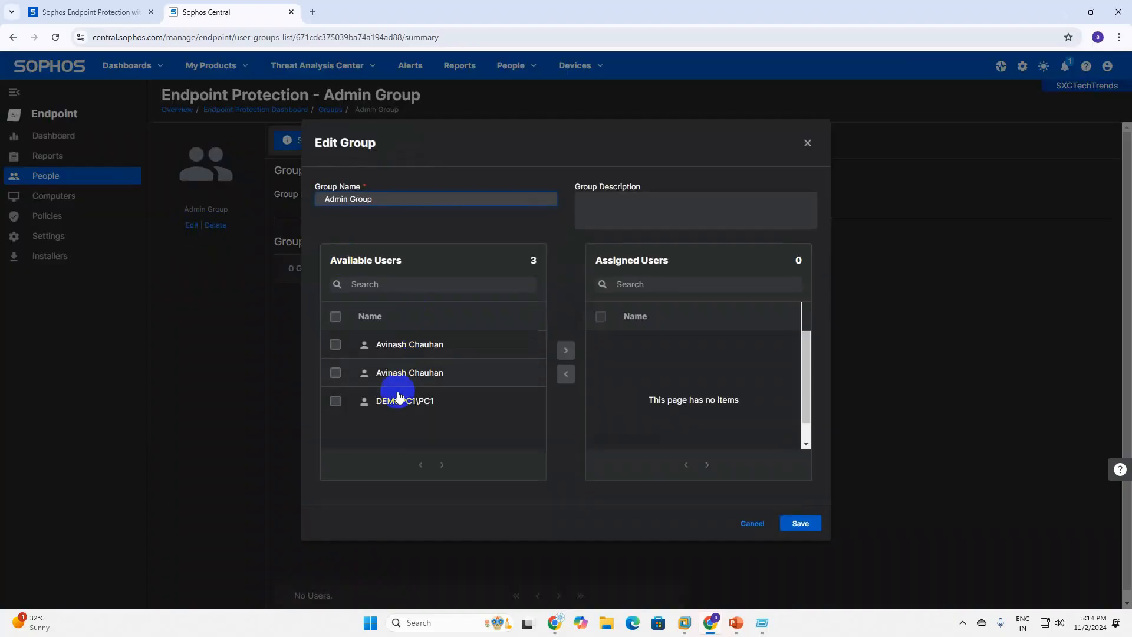
click(336, 372)
click(335, 401)
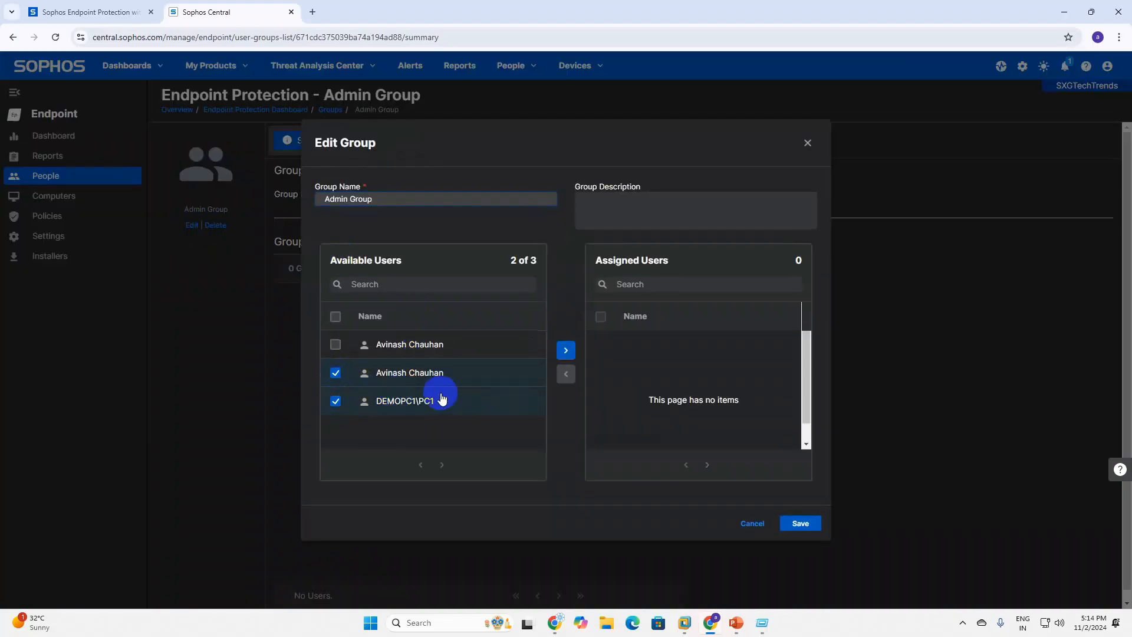
click(565, 350)
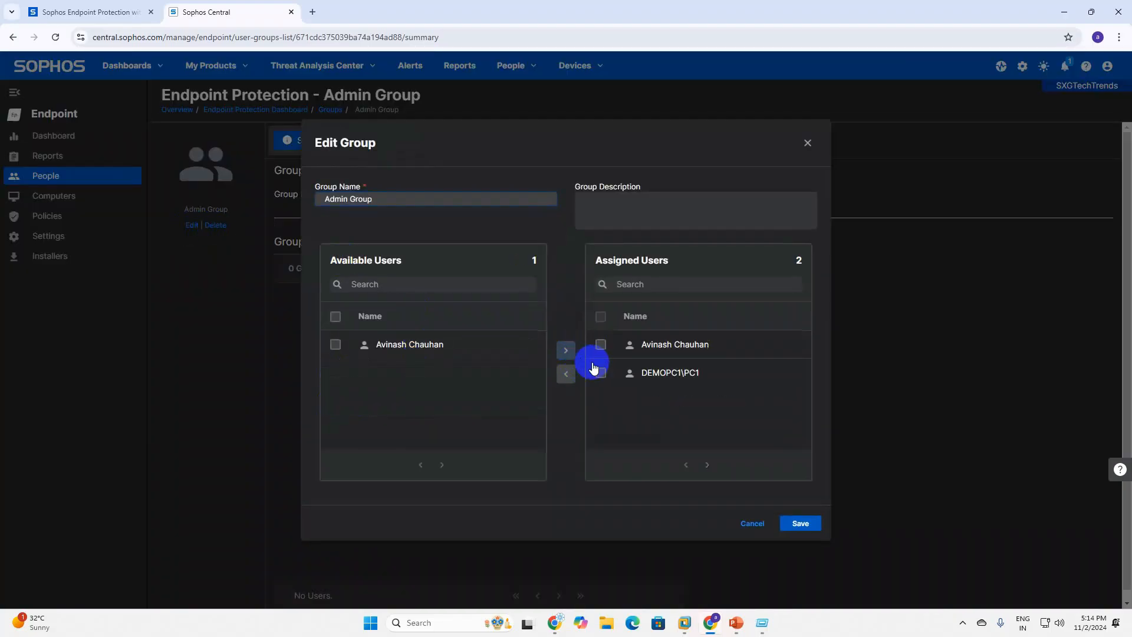
click(802, 523)
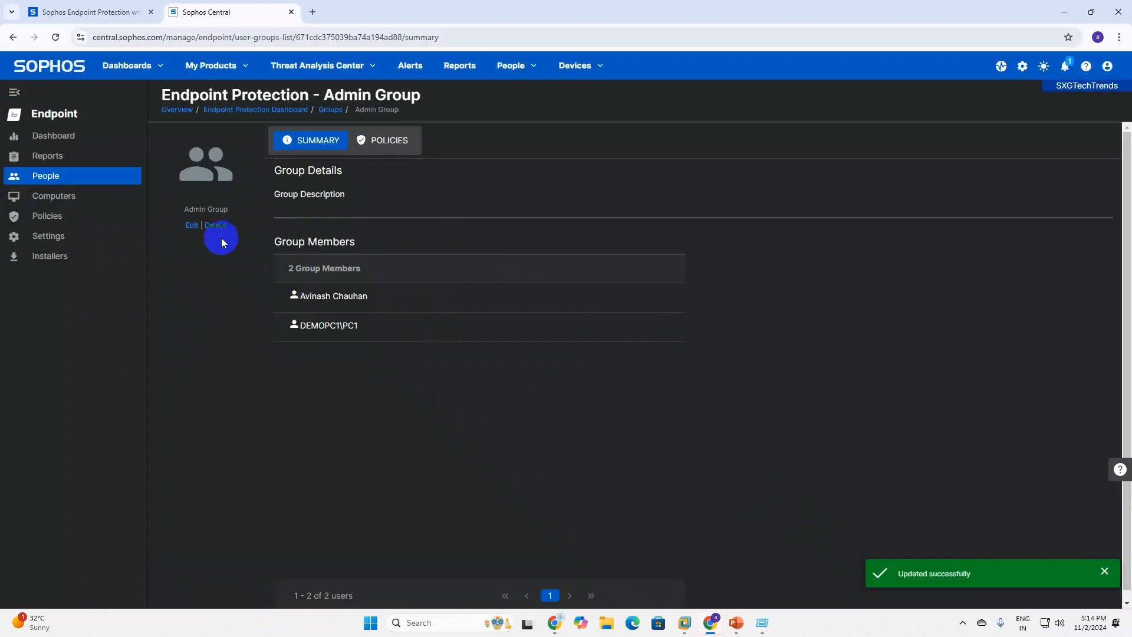
Add the DEMOPC1 user to the Full Block group and save.
click(333, 110)
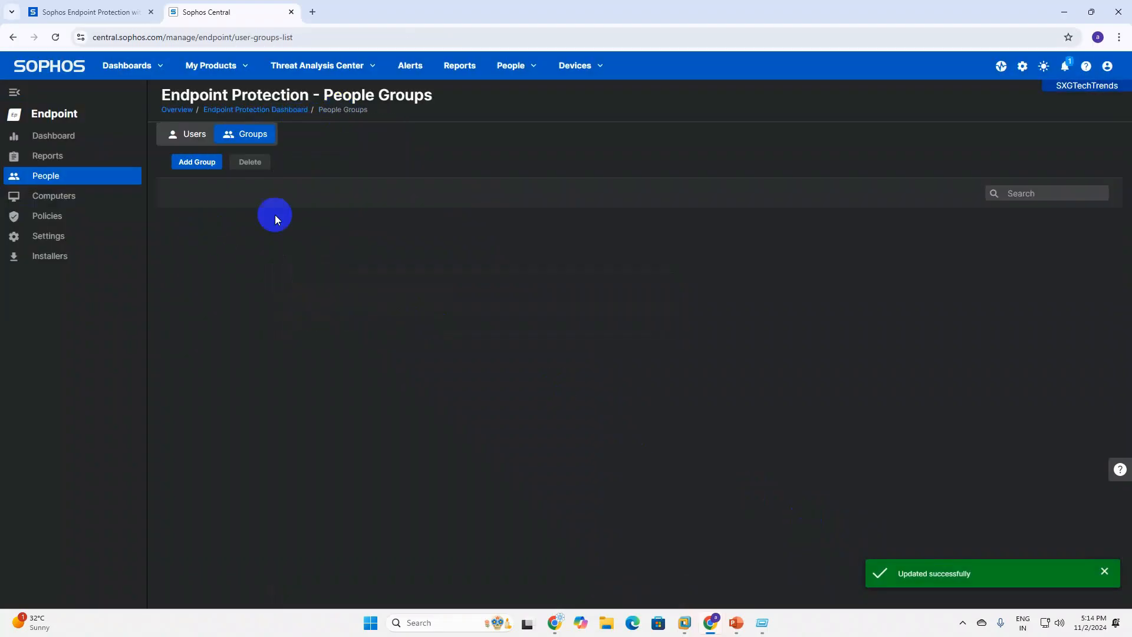
click(233, 346)
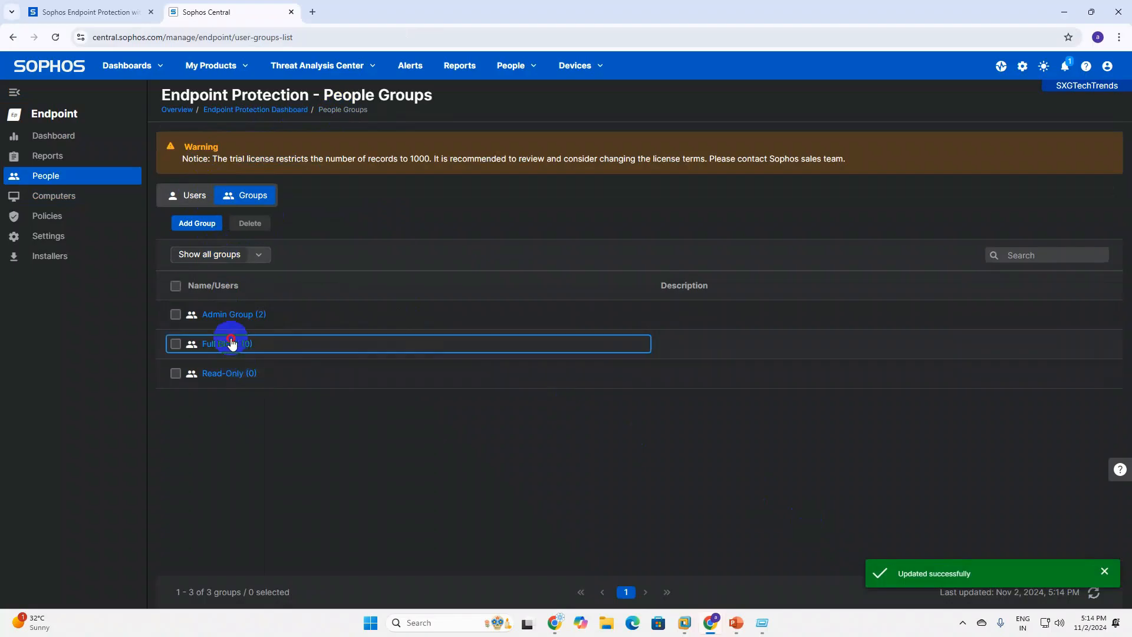
click(248, 353)
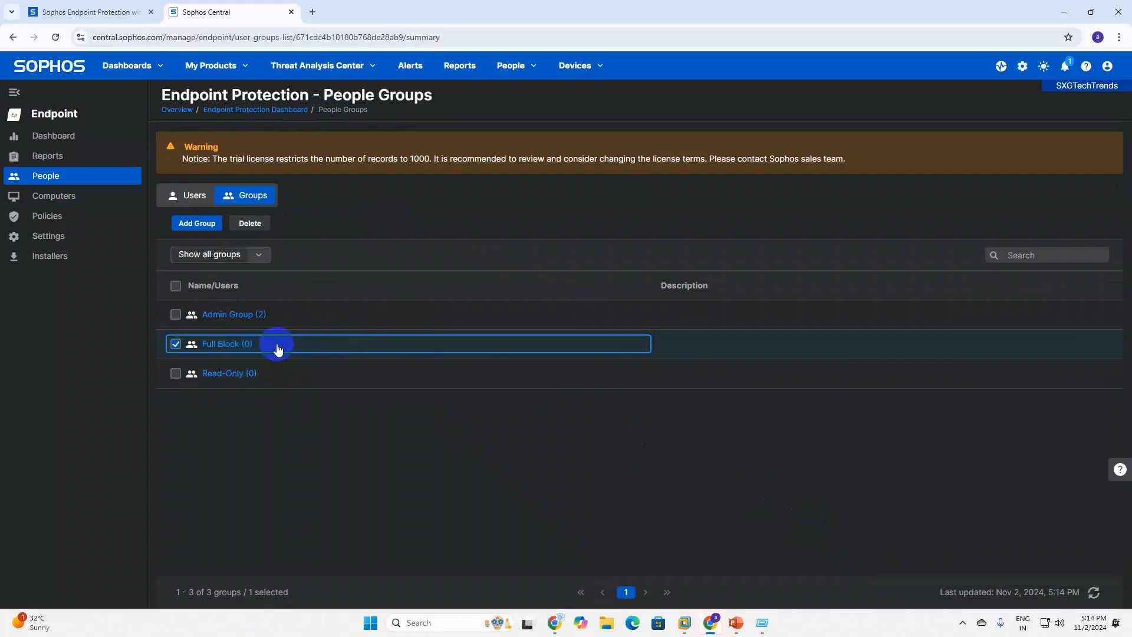
click(193, 226)
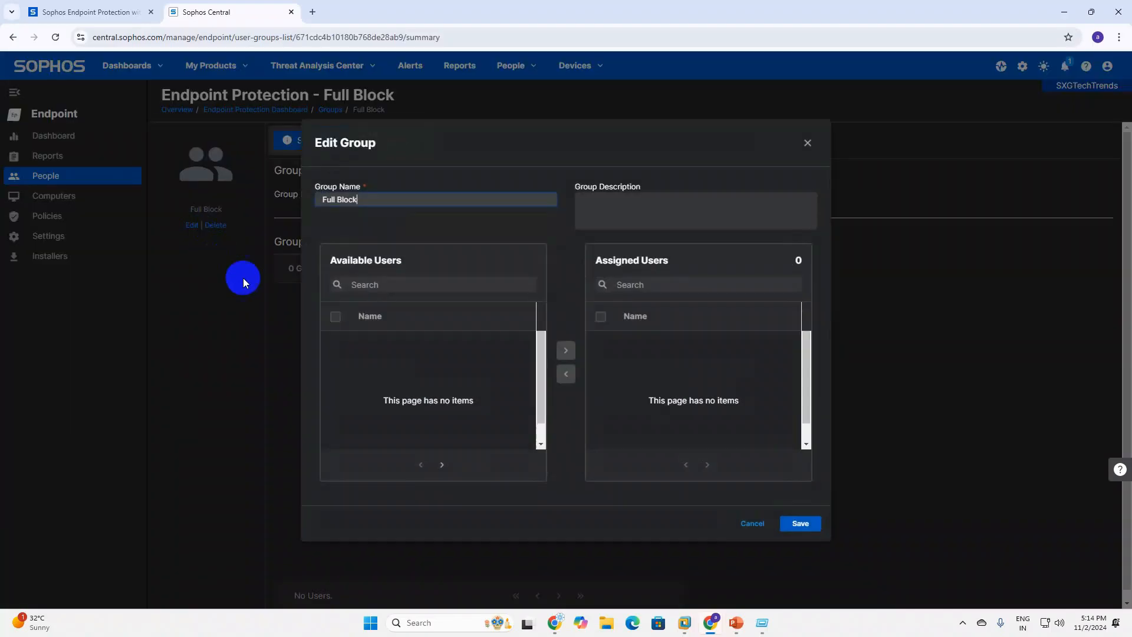
click(335, 403)
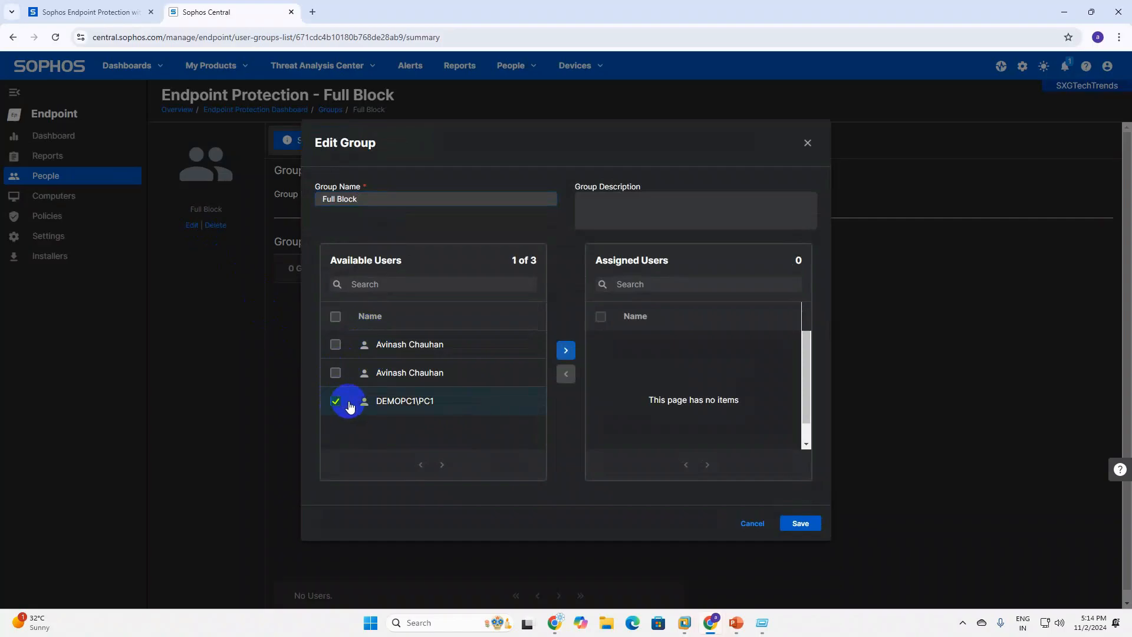
click(565, 353)
click(803, 524)
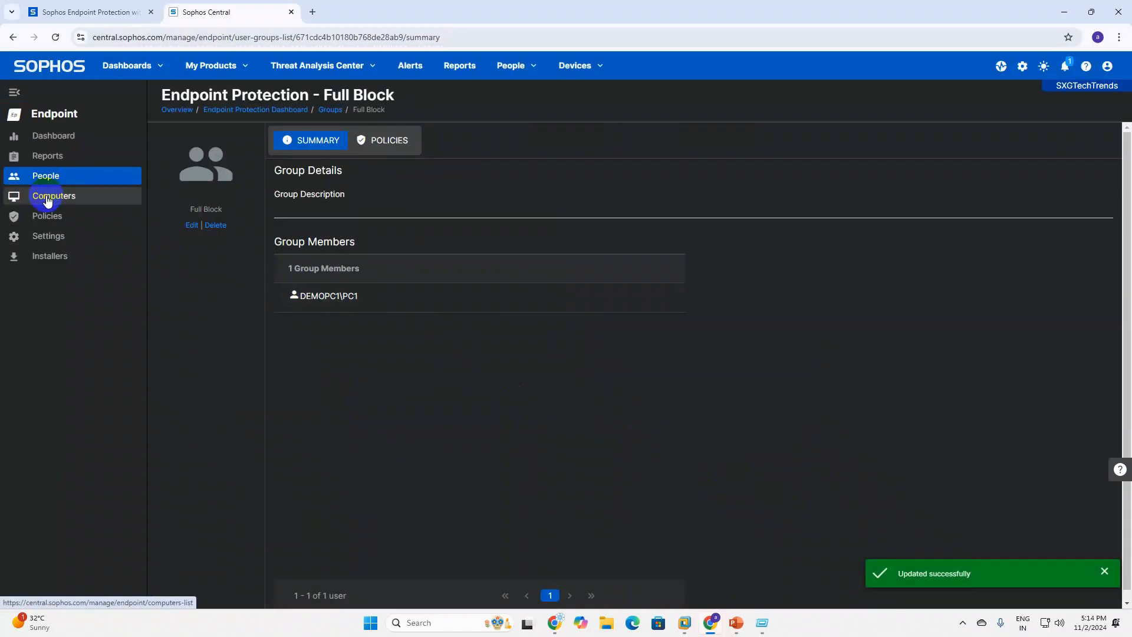
Assign Admin Group to the NXG-Full Access Policy and save it.
click(49, 234)
click(51, 220)
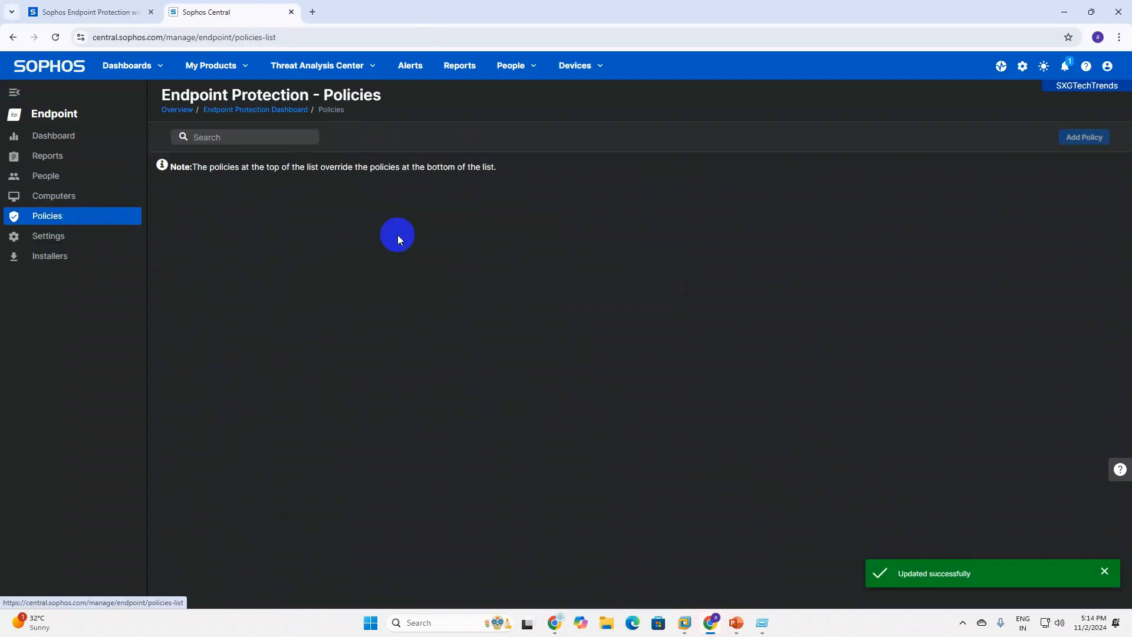
scroll(478, 448, down, 8)
scroll(436, 446, down, 1)
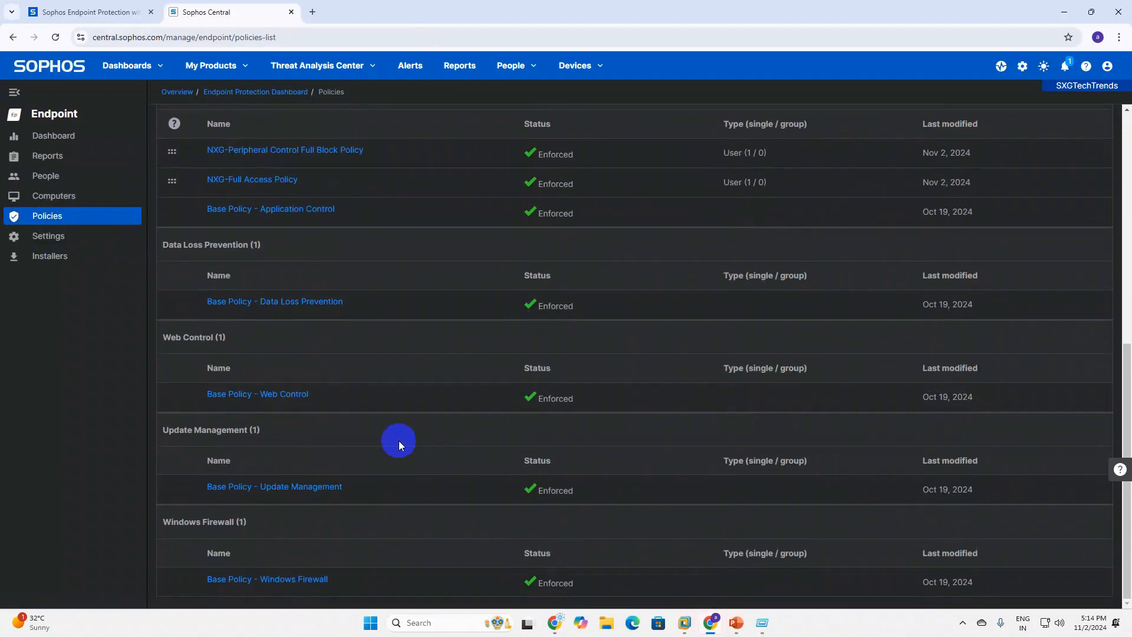
scroll(277, 236, up, 1)
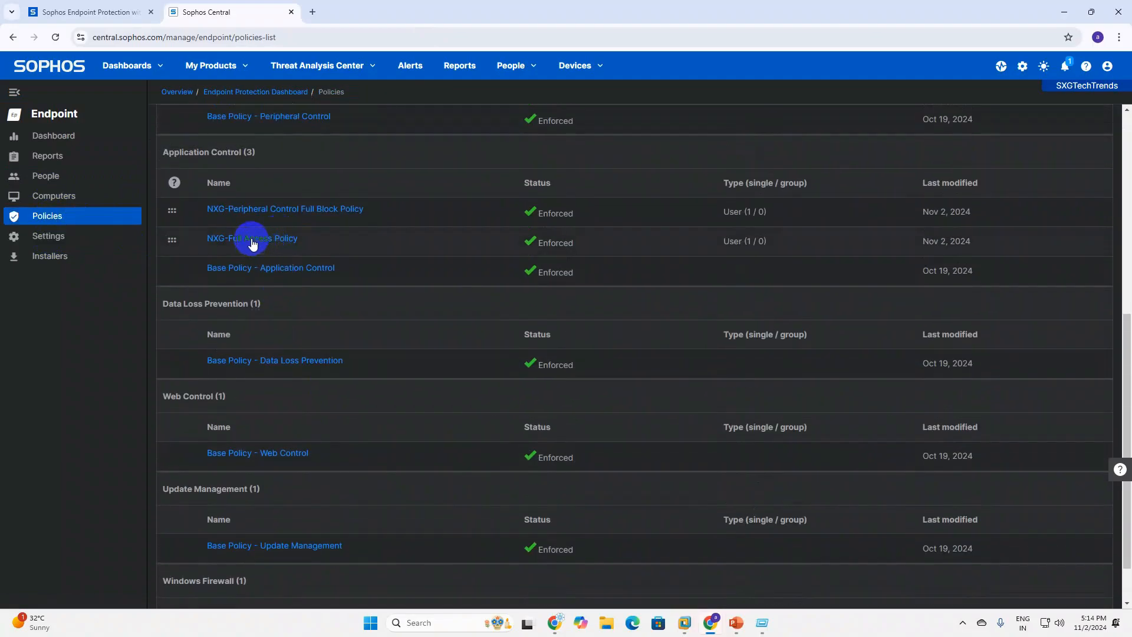
click(252, 241)
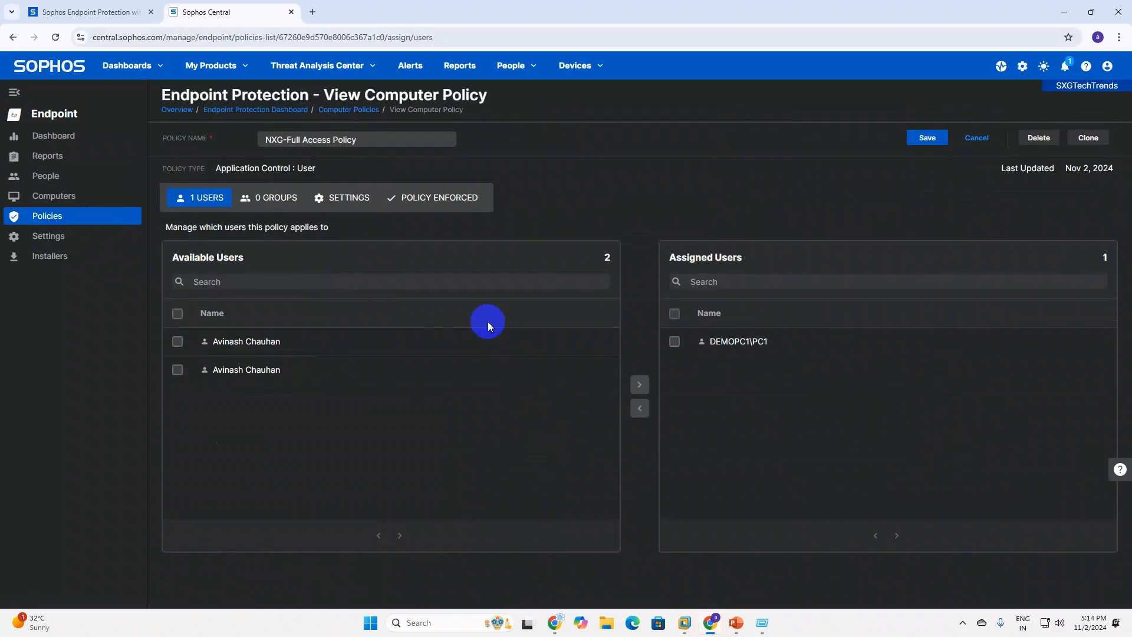
click(270, 200)
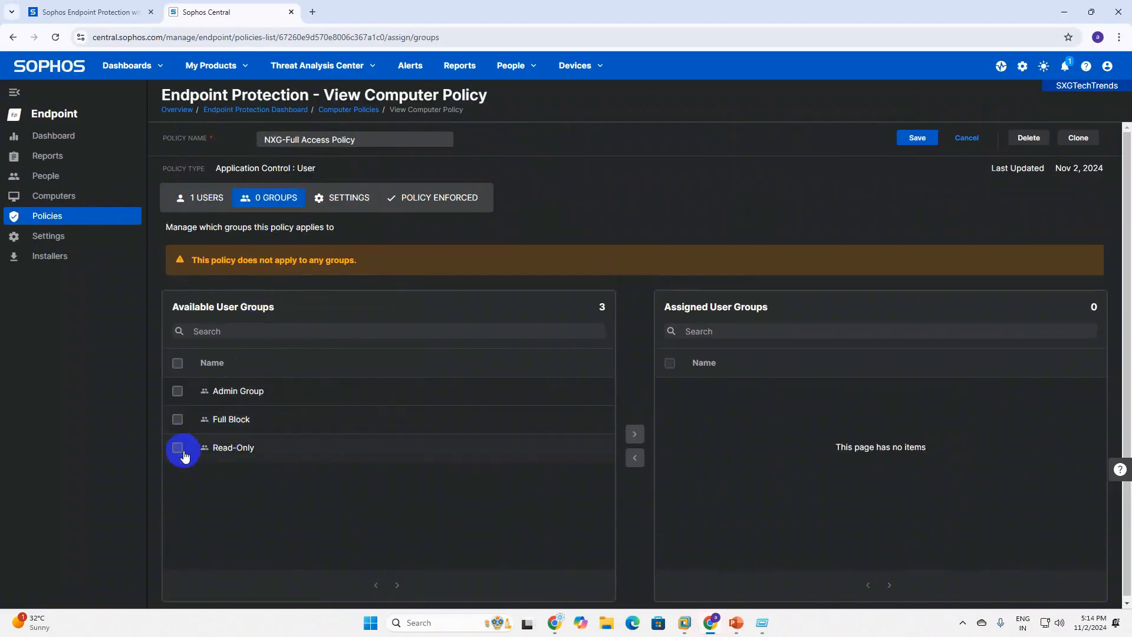
click(177, 419)
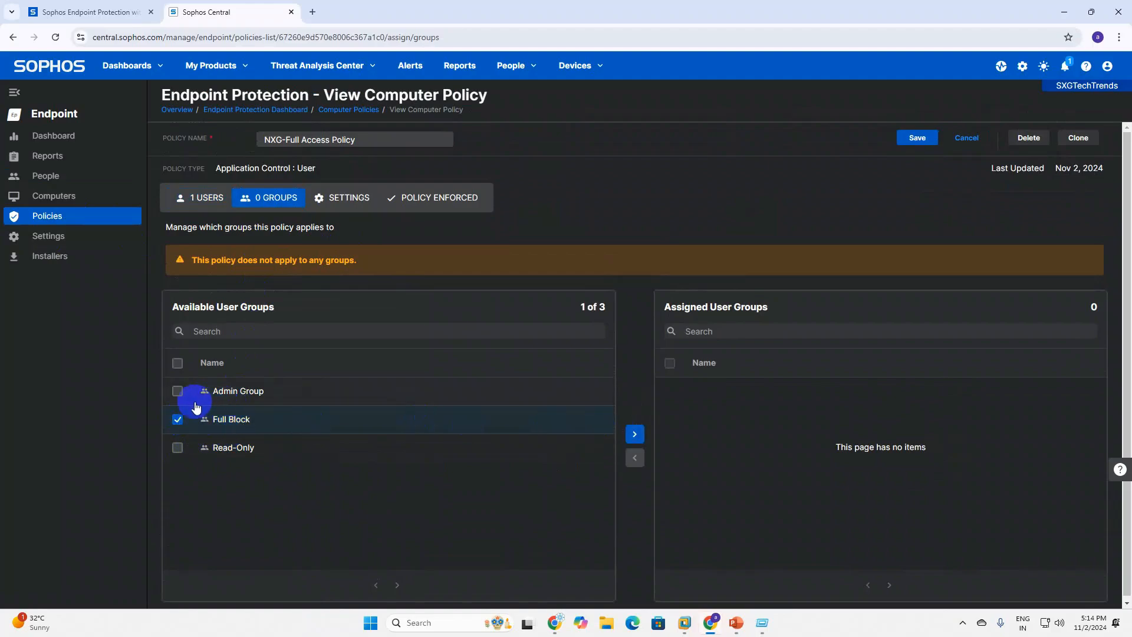
click(177, 392)
click(178, 419)
click(635, 434)
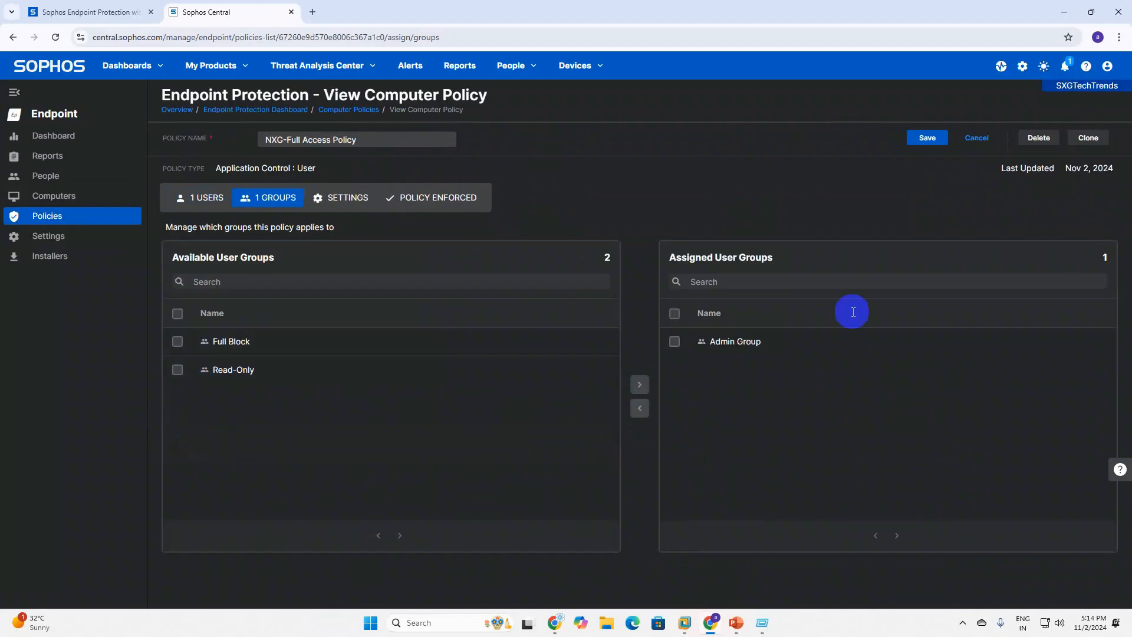
click(927, 137)
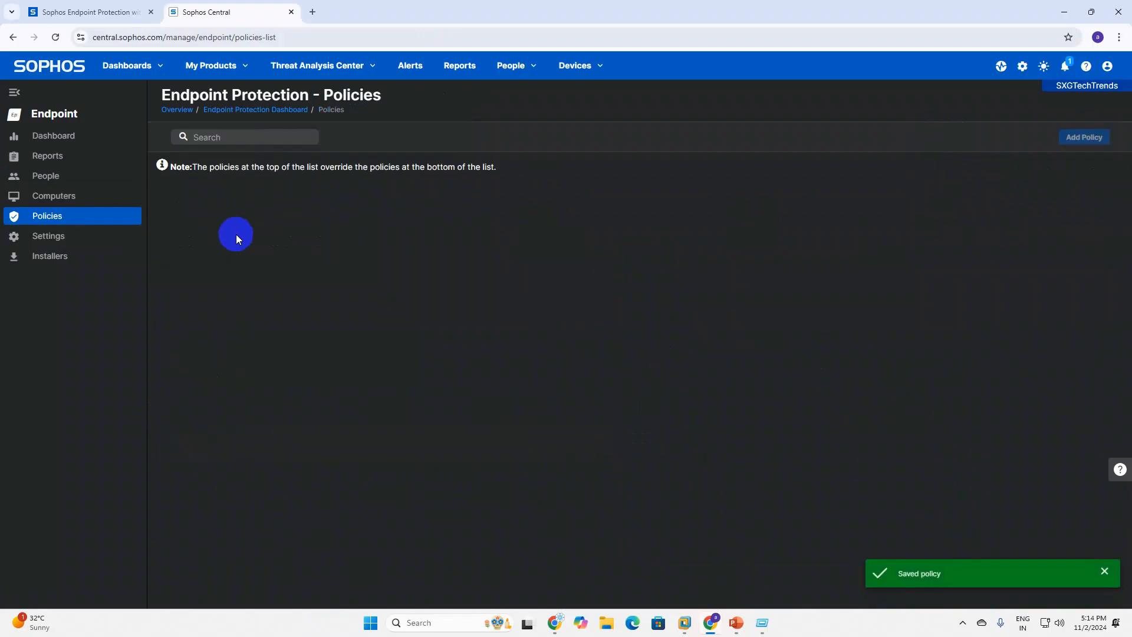
Assign the Full Block group to the NXG-Peripheral Control Full Block Policy and save it.
scroll(296, 507, down, 5)
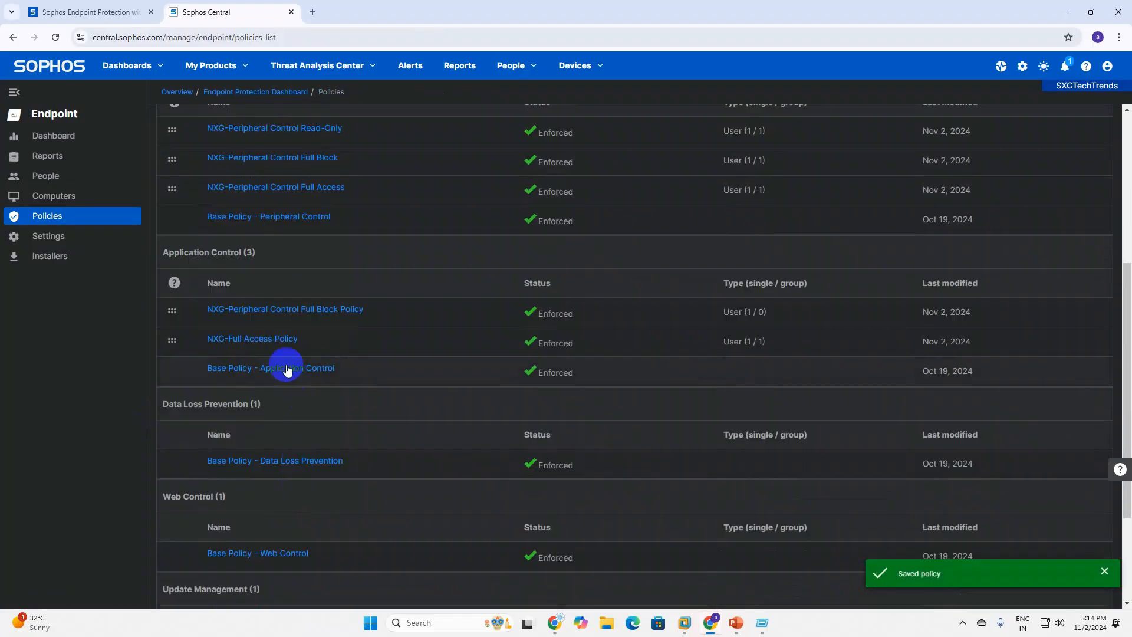
click(279, 311)
click(280, 312)
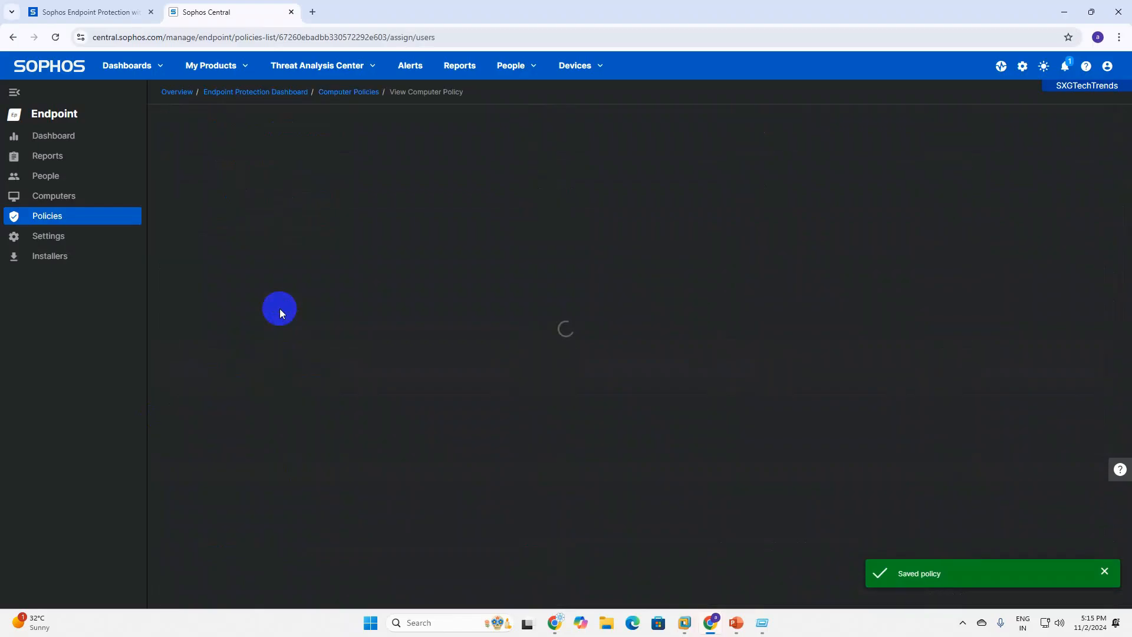
click(274, 201)
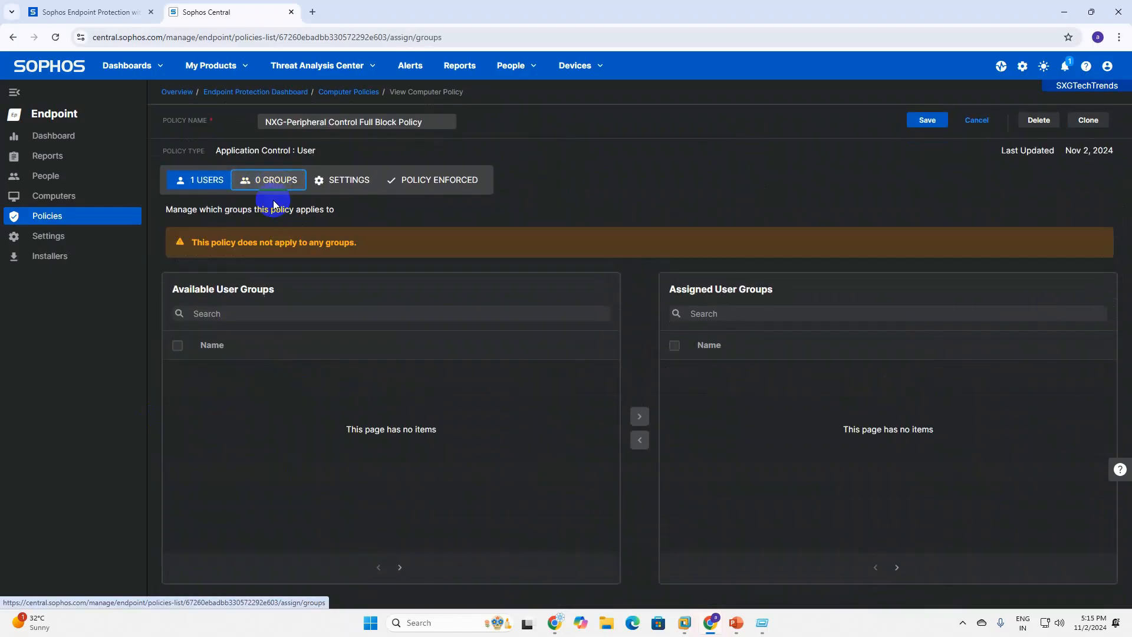
click(178, 448)
click(177, 419)
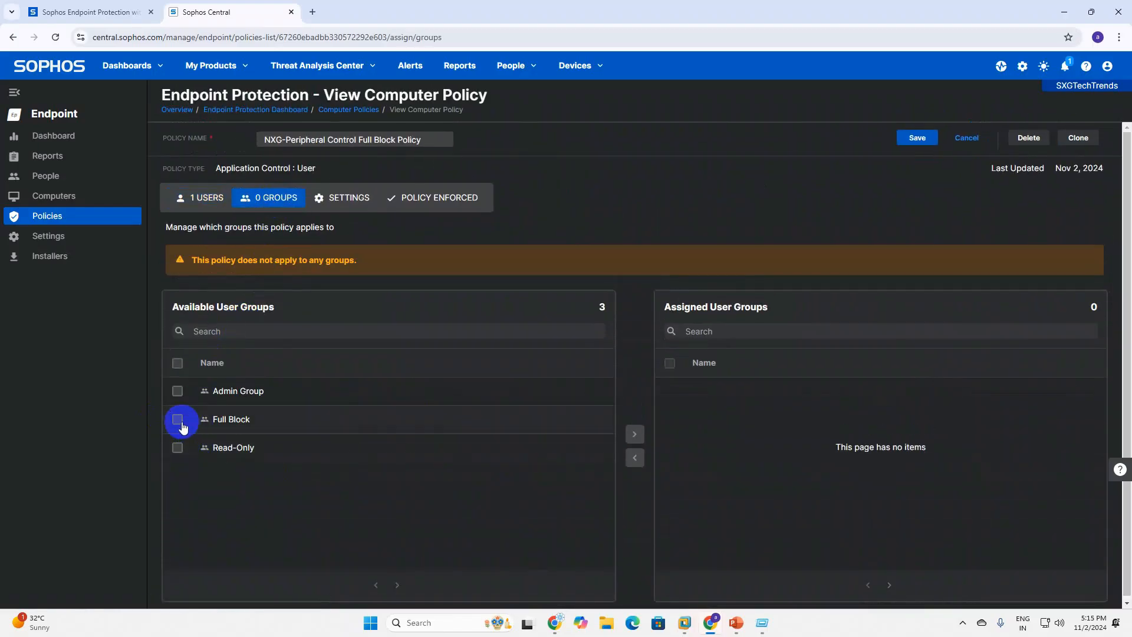
click(634, 435)
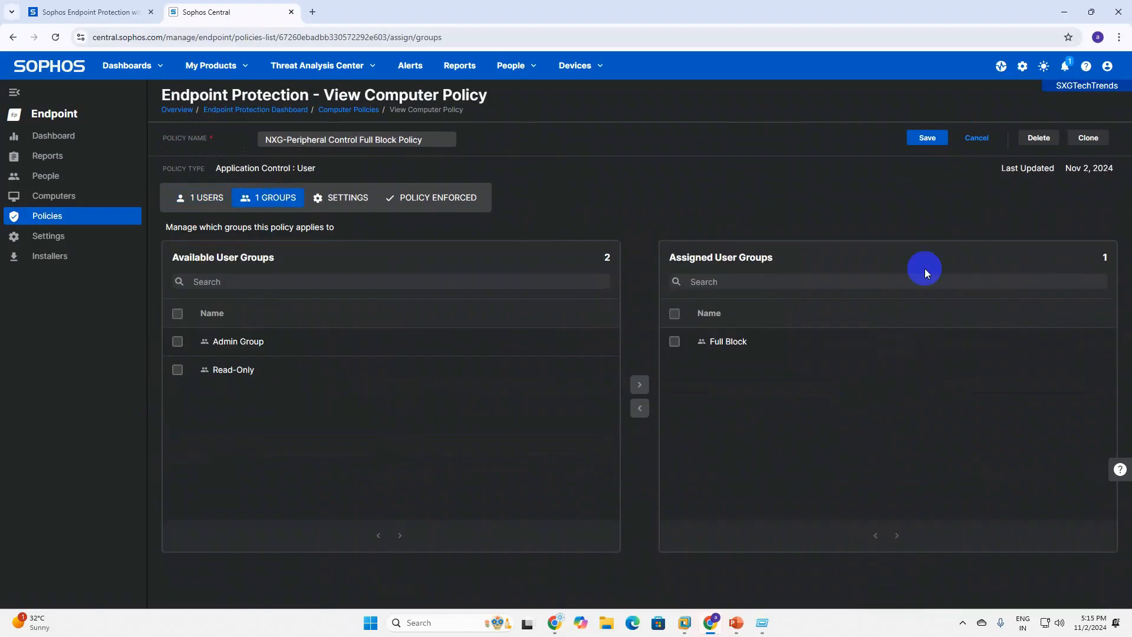
click(918, 138)
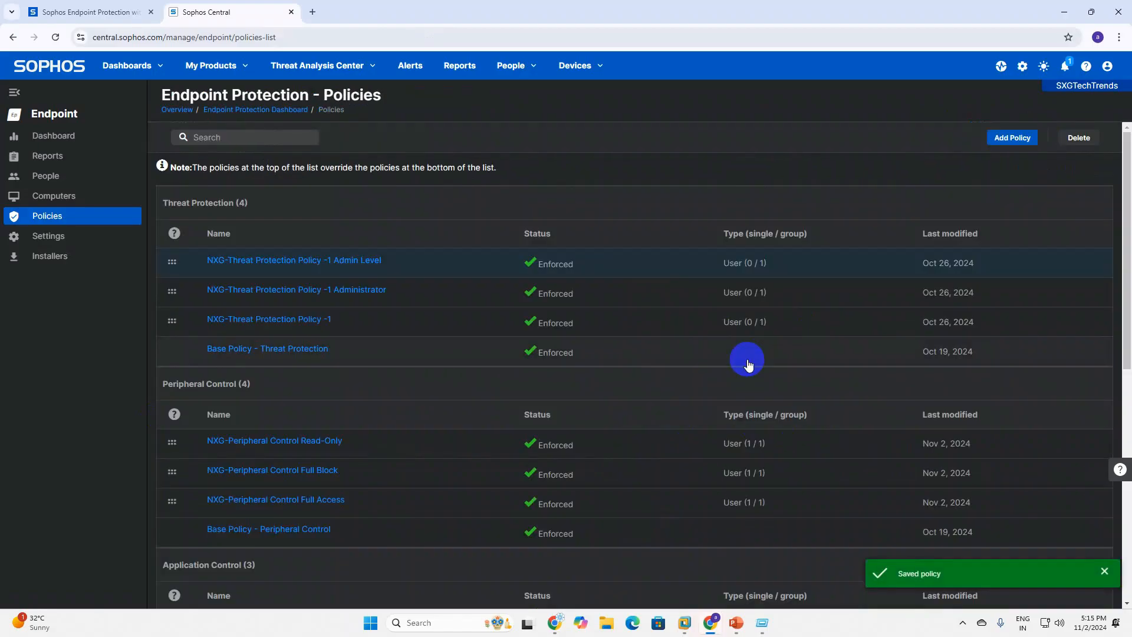